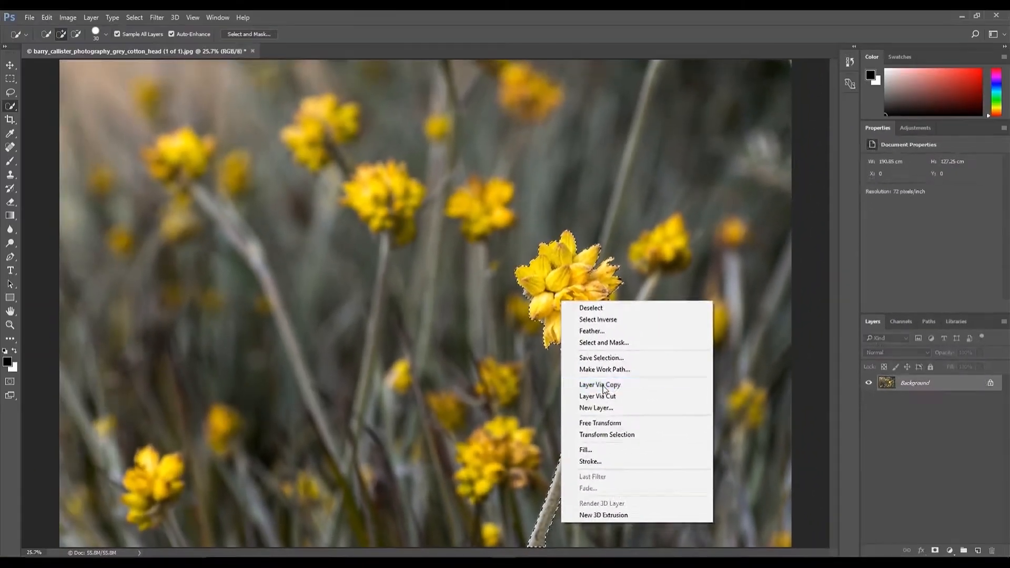
Copy the selected flower and stem to a new layer and hide the Background layer
{"action": "left_click", "coordinate": [576, 349]}
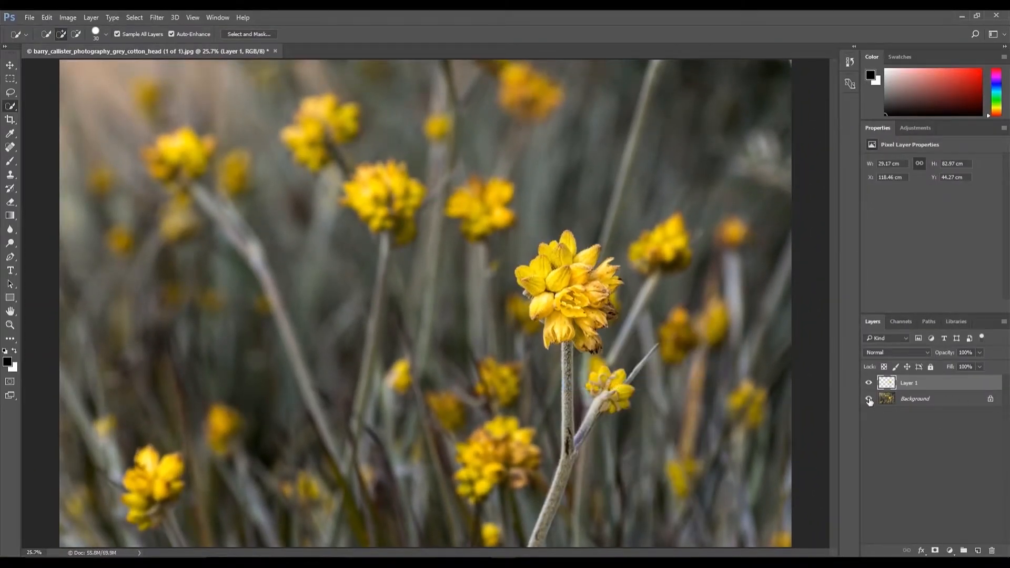
{"action": "left_click", "coordinate": [868, 399]}
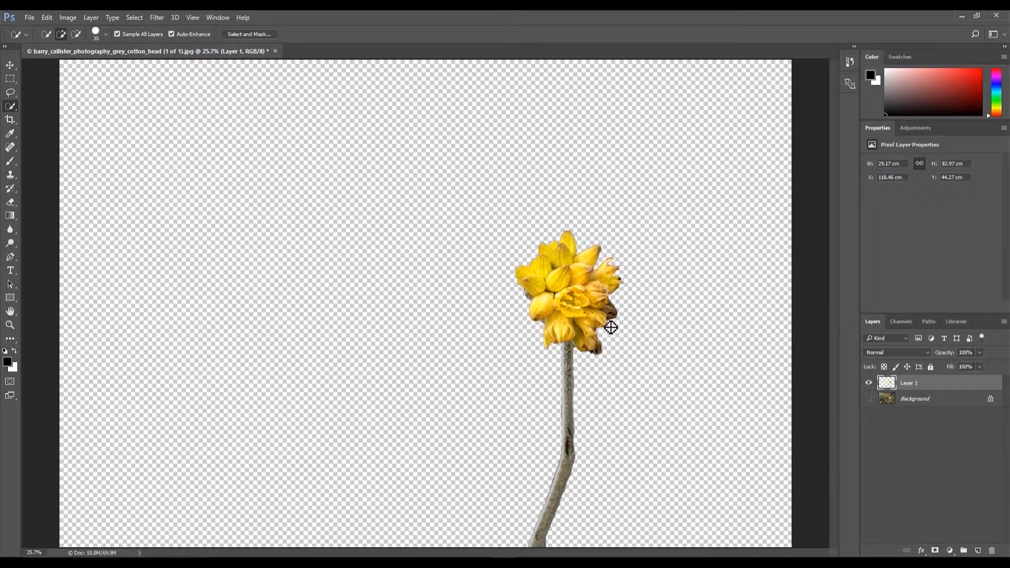
{"action": "key", "text": "z"}
{"action": "left_click", "coordinate": [600, 293]}
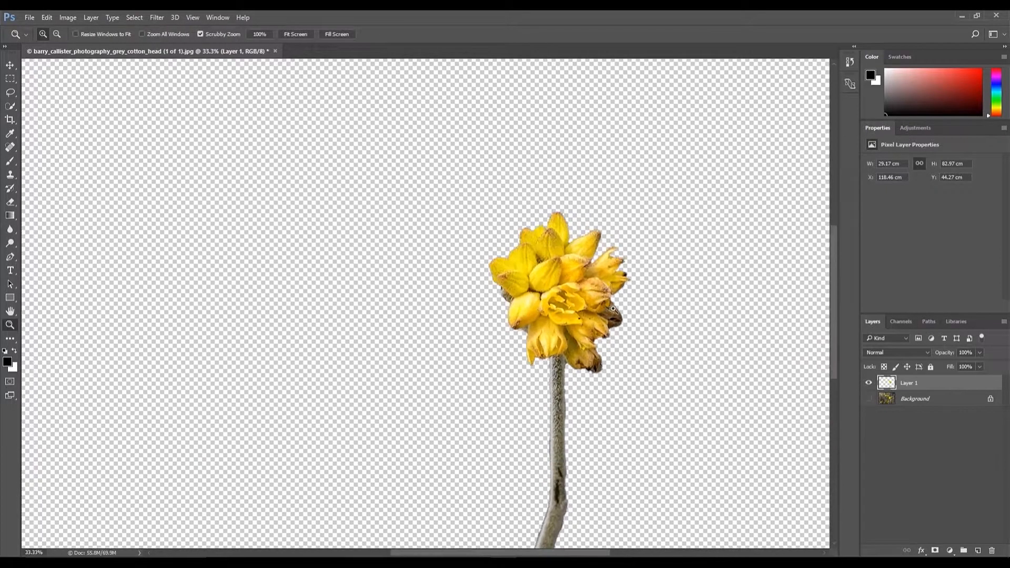
{"action": "left_click", "coordinate": [608, 309]}
{"action": "left_click", "coordinate": [609, 311]}
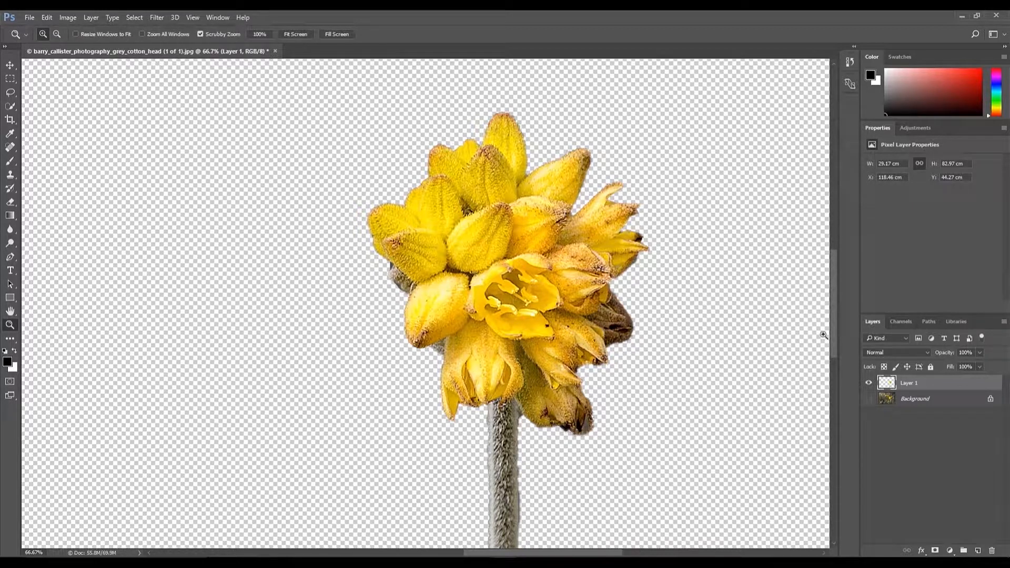
{"action": "left_click_drag", "start_coordinate": [838, 315], "coordinate": [837, 417]}
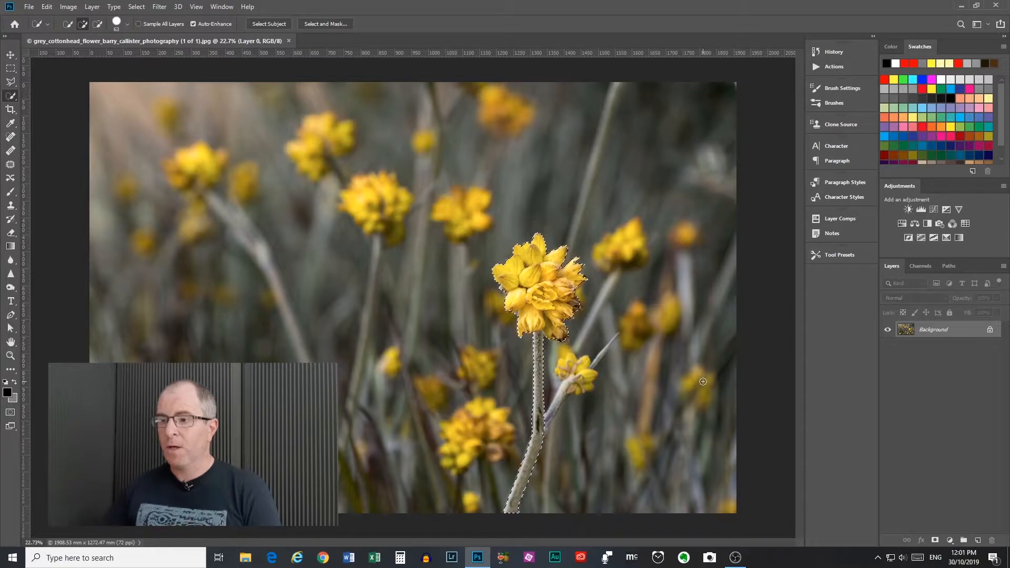
Check the selection edge around the flower head and stem, and open the selection in Select and Mask
{"action": "scroll", "coordinate": [683, 415], "scroll_direction": "up", "scroll_amount": 4}
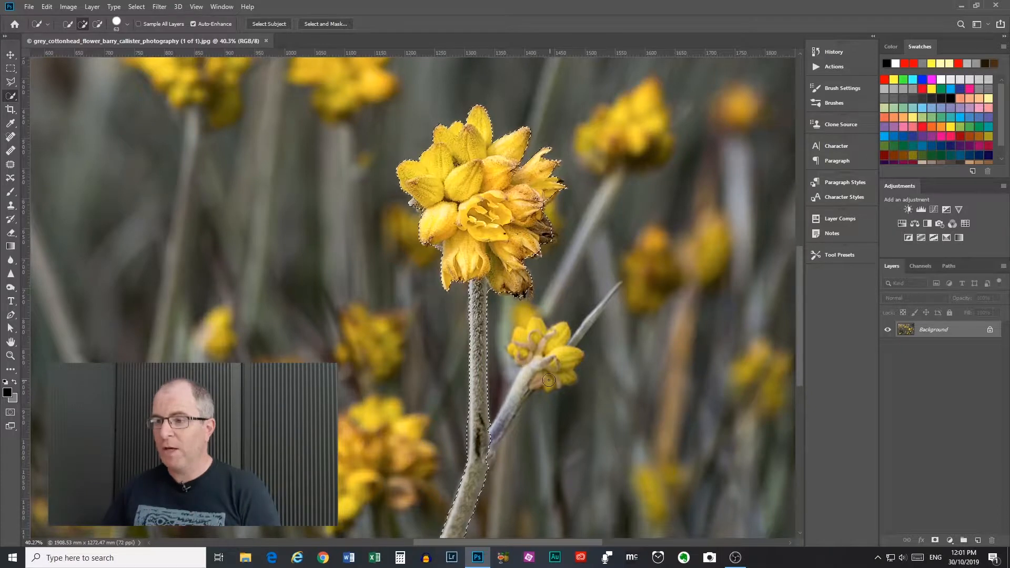
{"action": "scroll", "coordinate": [520, 273], "scroll_direction": "up", "scroll_amount": 4}
{"action": "left_click_drag", "start_coordinate": [525, 242], "coordinate": [510, 374]}
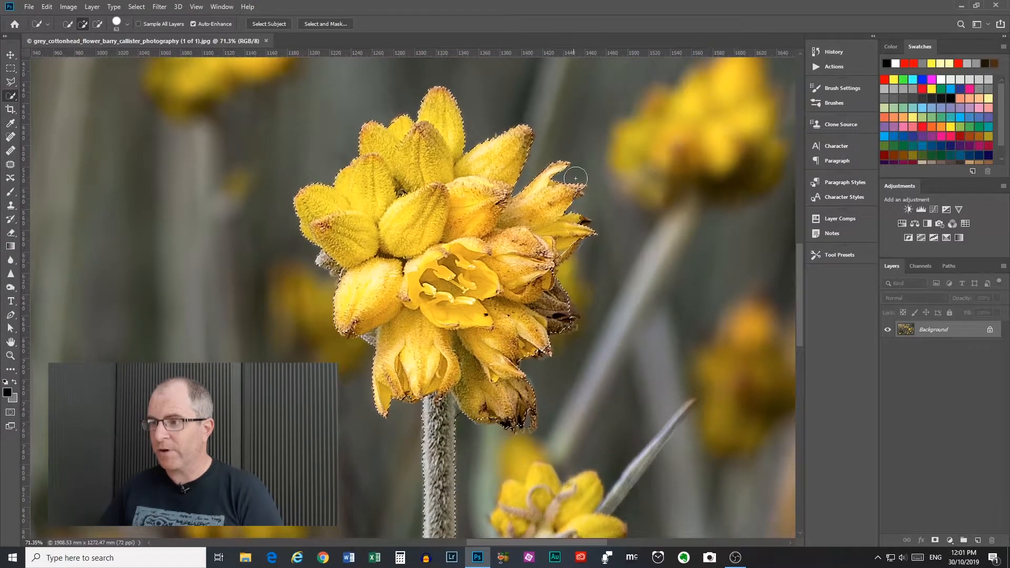
{"action": "left_click_drag", "start_coordinate": [467, 445], "coordinate": [476, 333]}
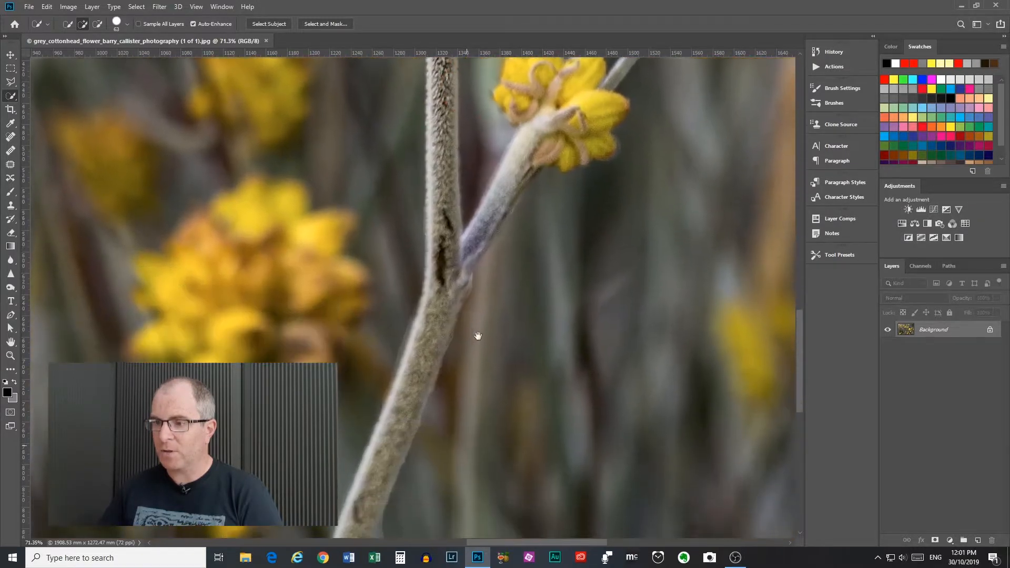
{"action": "left_click_drag", "start_coordinate": [469, 259], "coordinate": [462, 224]}
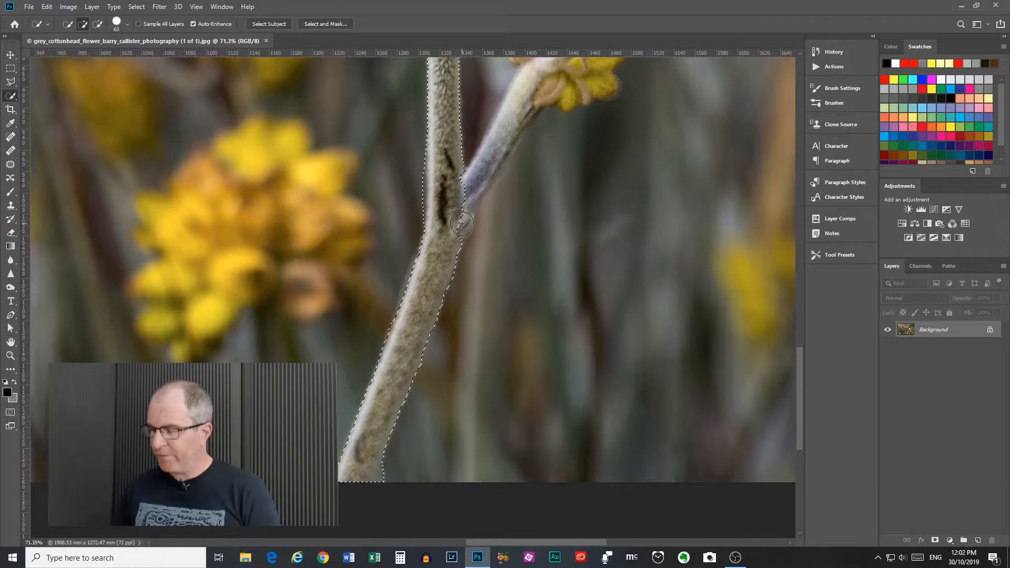
{"action": "key", "text": "ctrl+0"}
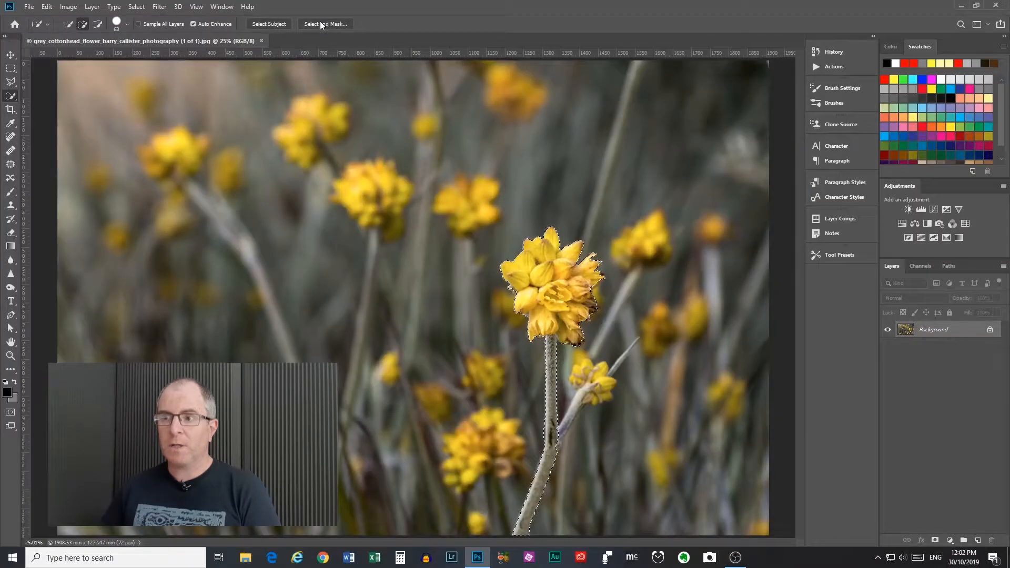
{"action": "left_click", "coordinate": [320, 23]}
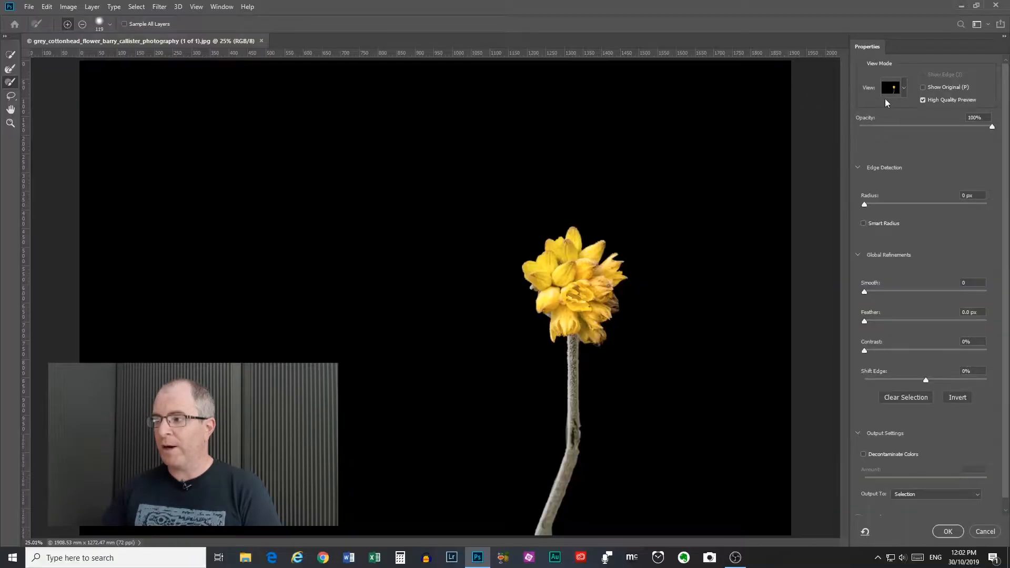
Review the available view modes and preview the flower cutout On Black at 100% opacity
{"action": "left_click", "coordinate": [904, 89]}
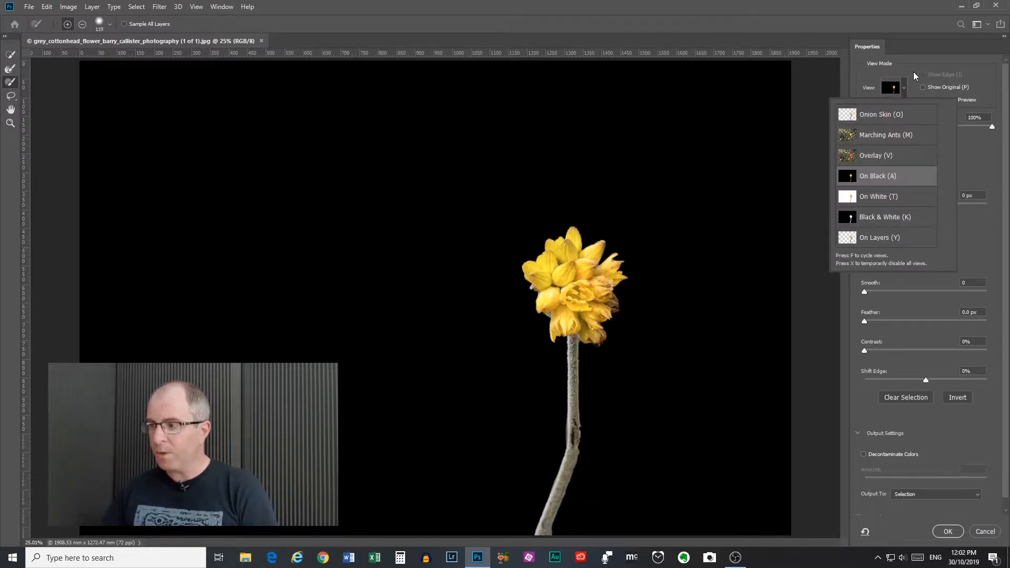
{"action": "left_click", "coordinate": [987, 169]}
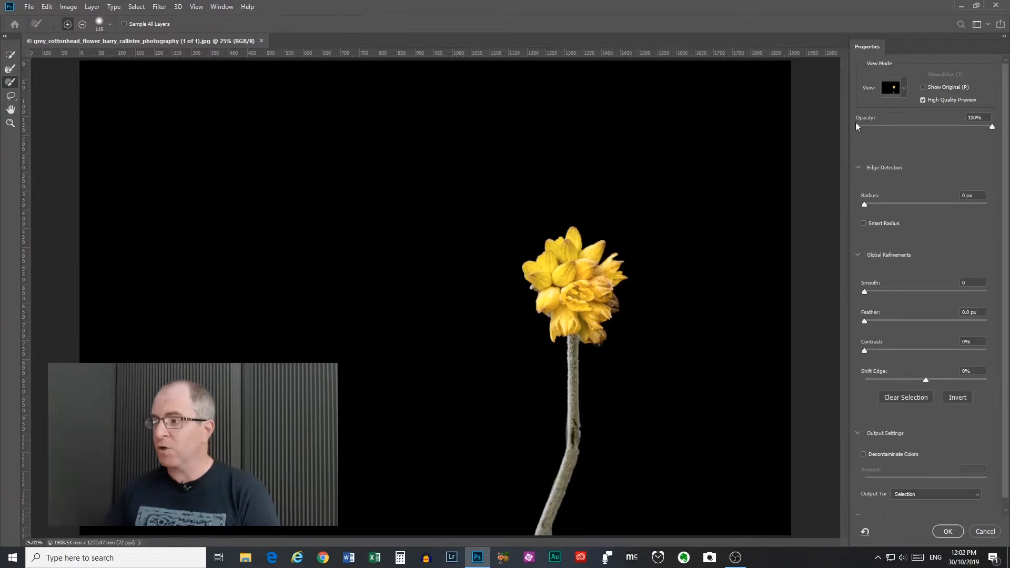
{"action": "left_click", "coordinate": [904, 90]}
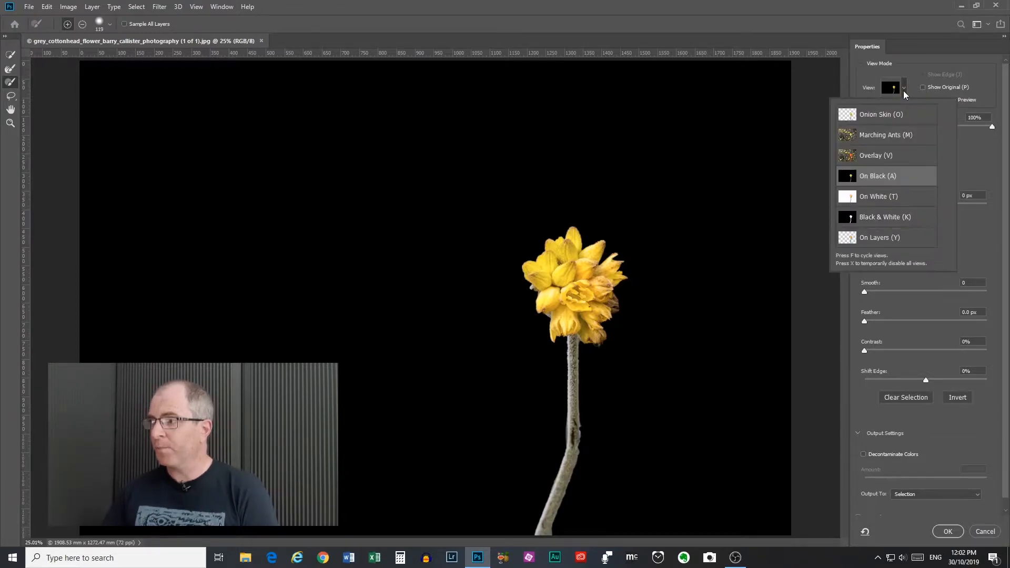
{"action": "left_click", "coordinate": [964, 146]}
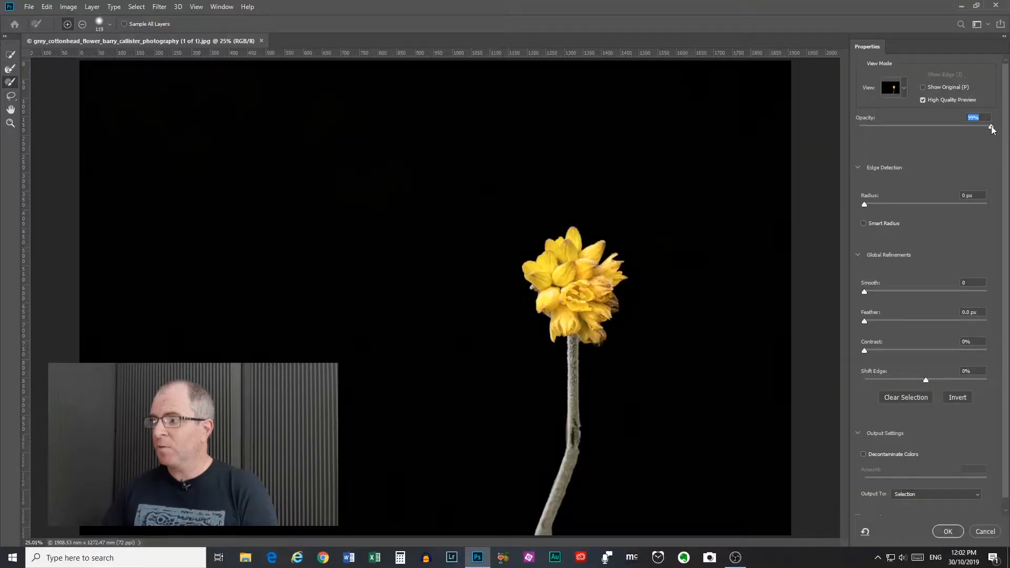
{"action": "mouse_move", "coordinate": [991, 126]}
{"action": "left_mouse_down"}
{"action": "mouse_move", "coordinate": [854, 127]}
{"action": "mouse_move", "coordinate": [997, 131]}
{"action": "left_mouse_up"}
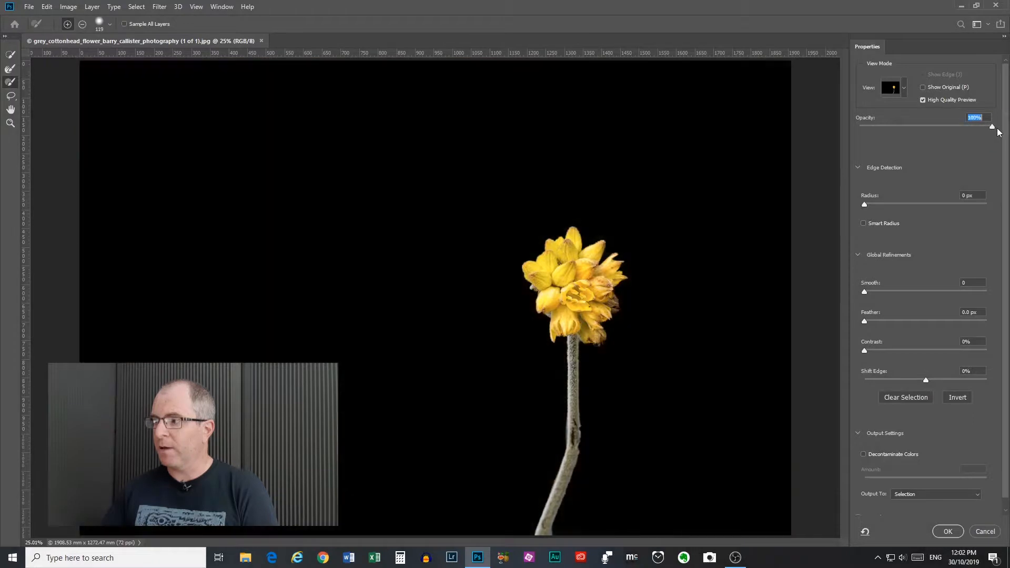
Preview the flower cutout in Onion Skin view at 100% transparency
{"action": "left_click", "coordinate": [904, 90]}
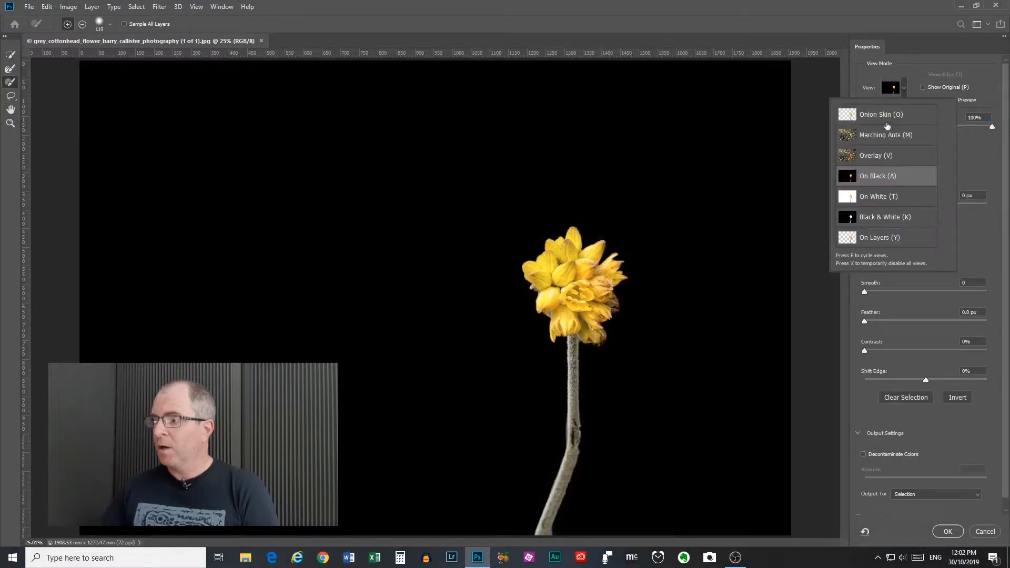
{"action": "left_click", "coordinate": [885, 115]}
{"action": "left_click", "coordinate": [973, 150]}
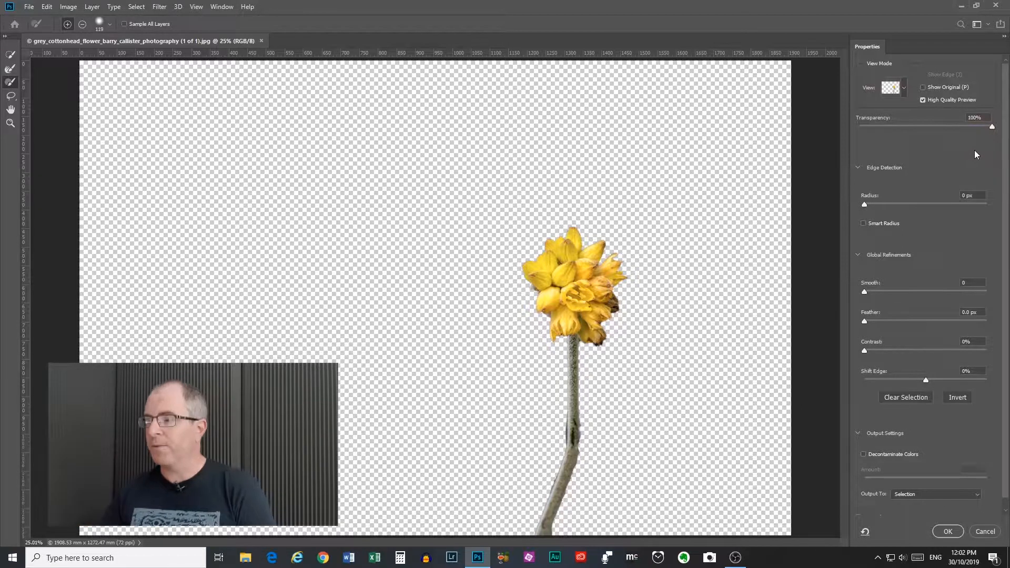
{"action": "mouse_move", "coordinate": [992, 128]}
{"action": "left_mouse_down"}
{"action": "mouse_move", "coordinate": [853, 130]}
{"action": "mouse_move", "coordinate": [1003, 123]}
{"action": "left_mouse_up"}
Preview the selection in Marching Ants view and examine its outline around the flower head
{"action": "left_click", "coordinate": [905, 88]}
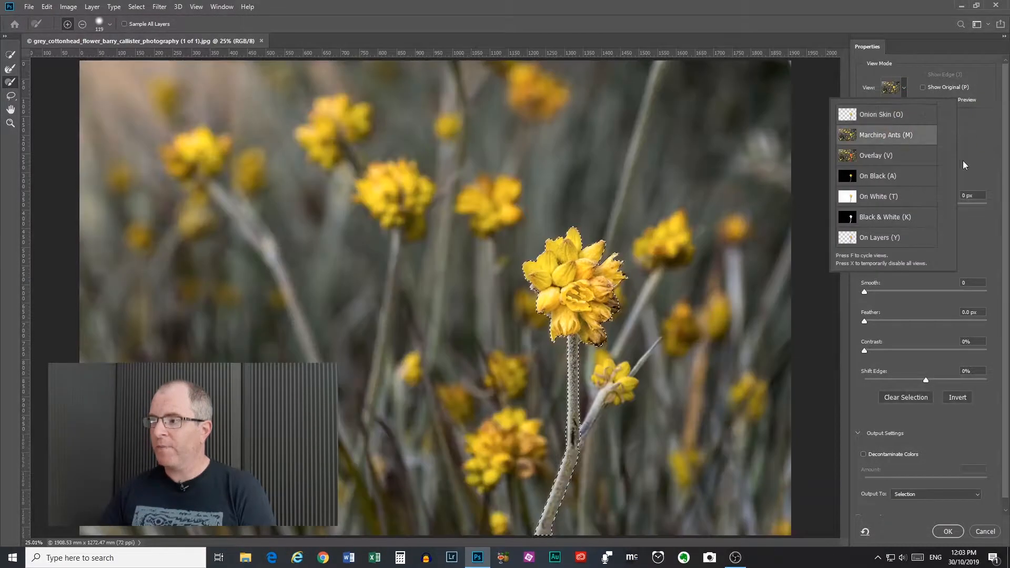
{"action": "left_click", "coordinate": [883, 135]}
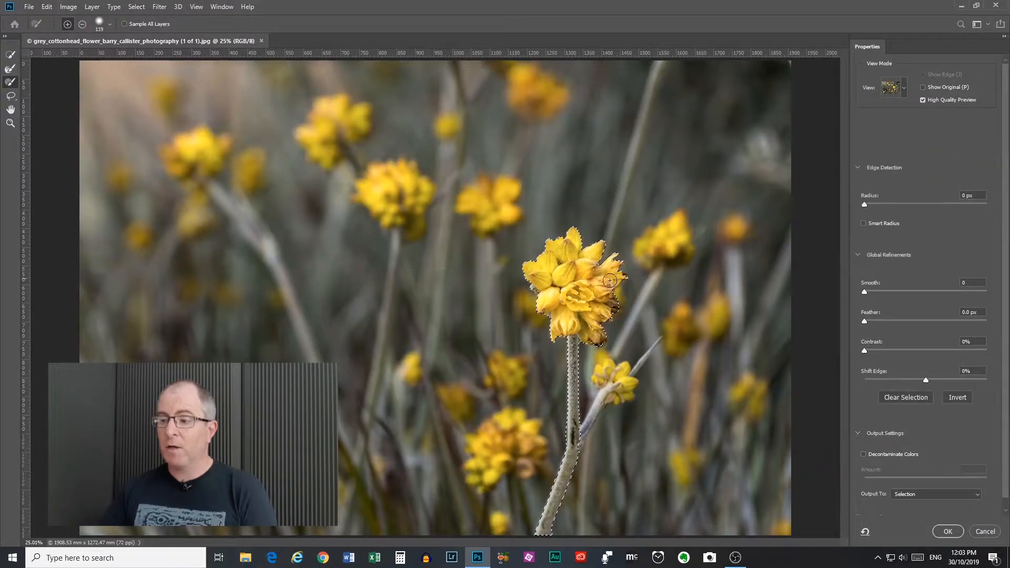
{"action": "scroll", "coordinate": [596, 311], "scroll_direction": "up", "scroll_amount": 1}
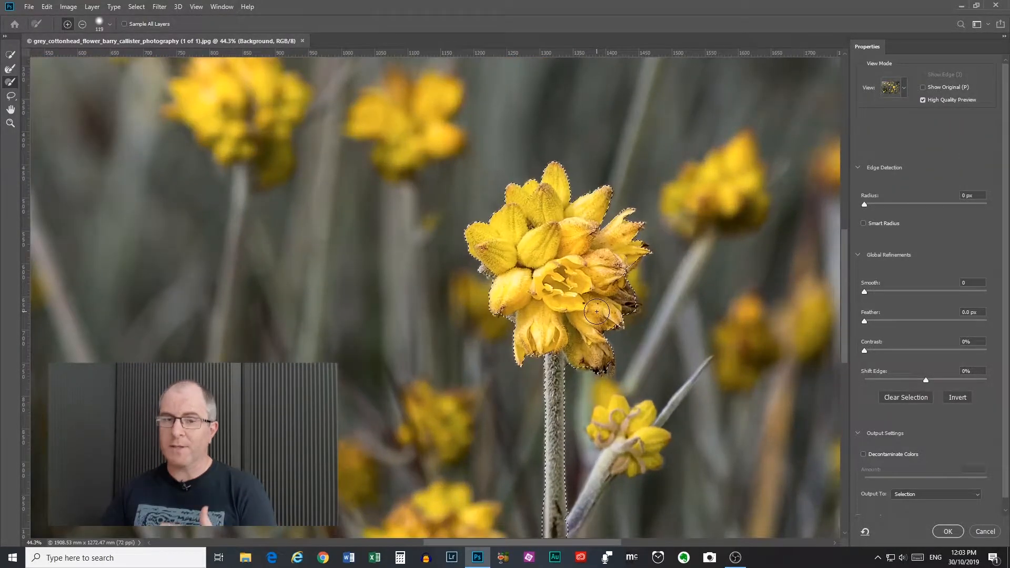
{"action": "scroll", "coordinate": [596, 311], "scroll_direction": "down", "scroll_amount": 2}
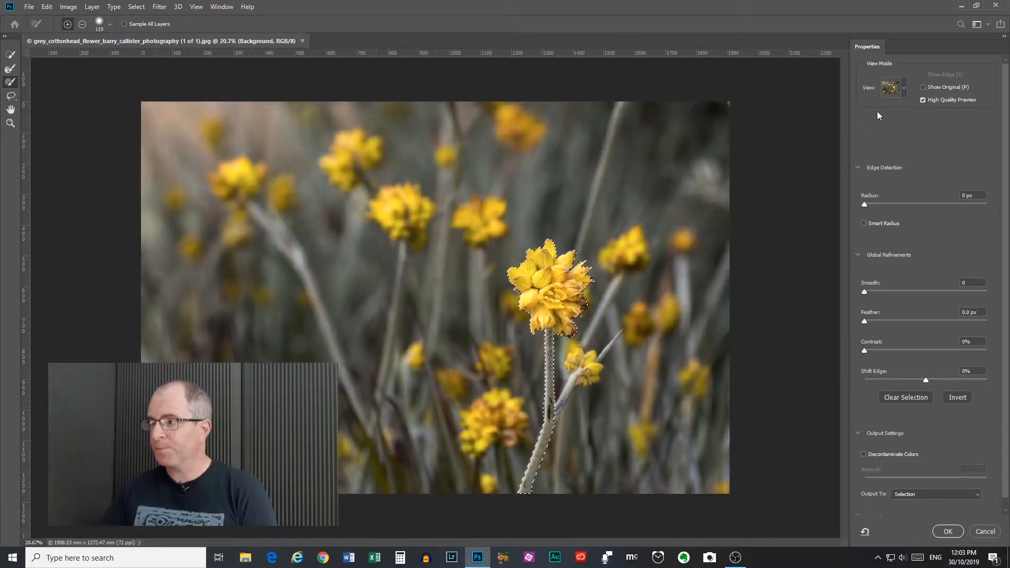
Preview the selection in Overlay view and use red ff0000 as the overlay color
{"action": "left_click", "coordinate": [903, 91]}
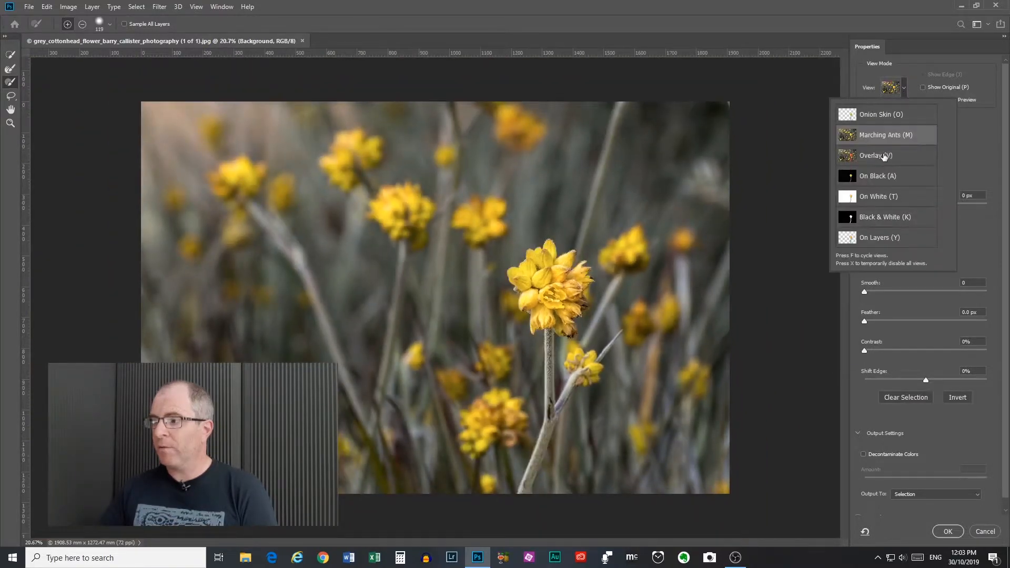
{"action": "left_click", "coordinate": [960, 162]}
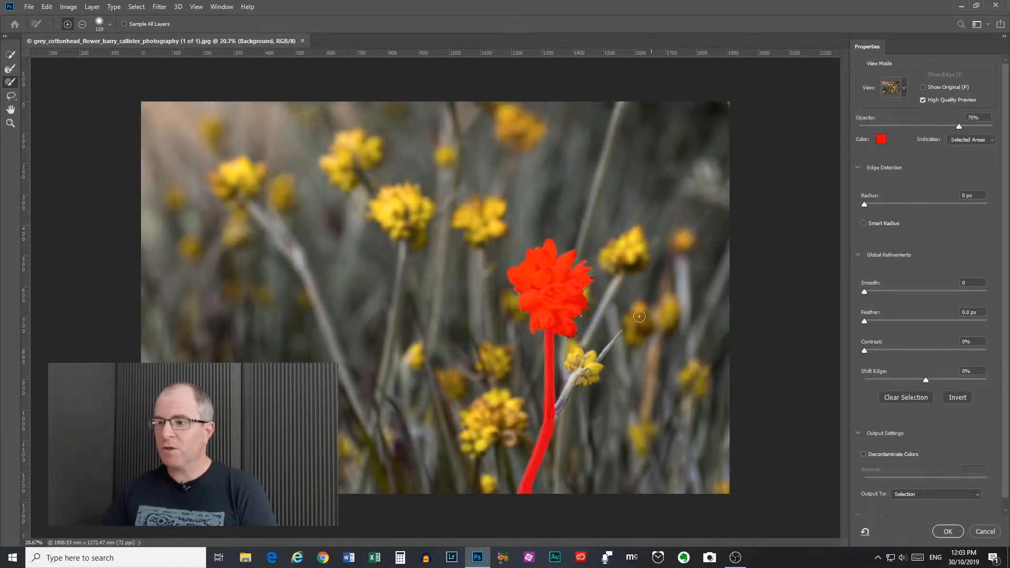
{"action": "scroll", "coordinate": [631, 327], "scroll_direction": "up", "scroll_amount": 3}
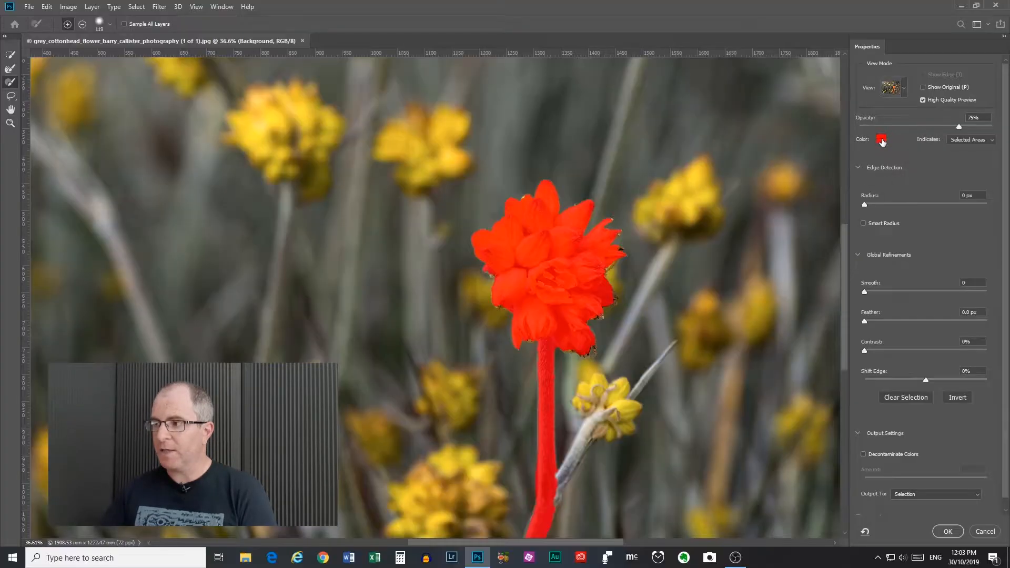
{"action": "left_click", "coordinate": [881, 139]}
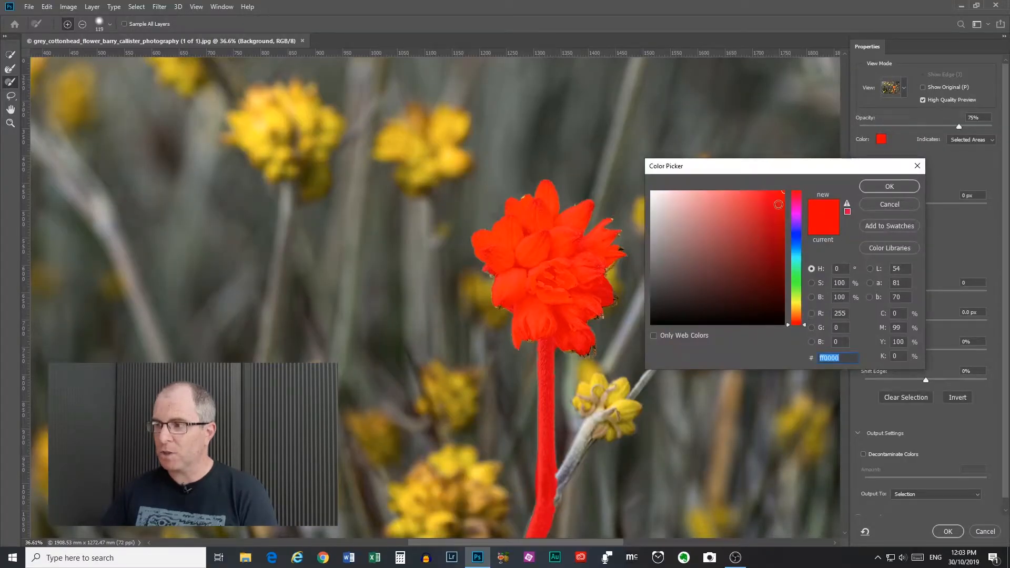
{"action": "mouse_move", "coordinate": [805, 327]}
{"action": "left_mouse_down"}
{"action": "mouse_move", "coordinate": [803, 258]}
{"action": "mouse_move", "coordinate": [806, 339]}
{"action": "left_mouse_up"}
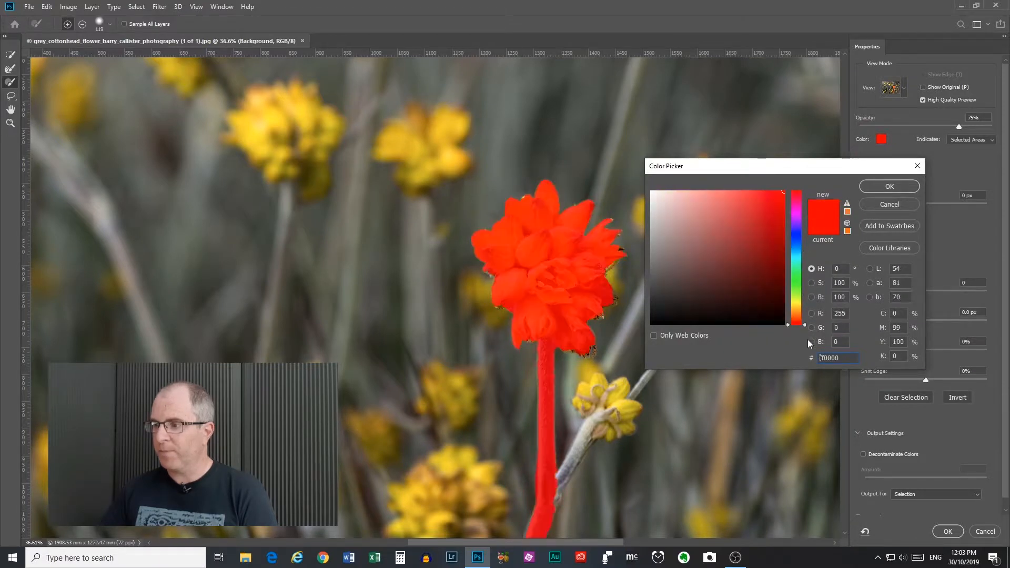
{"action": "left_click", "coordinate": [888, 187]}
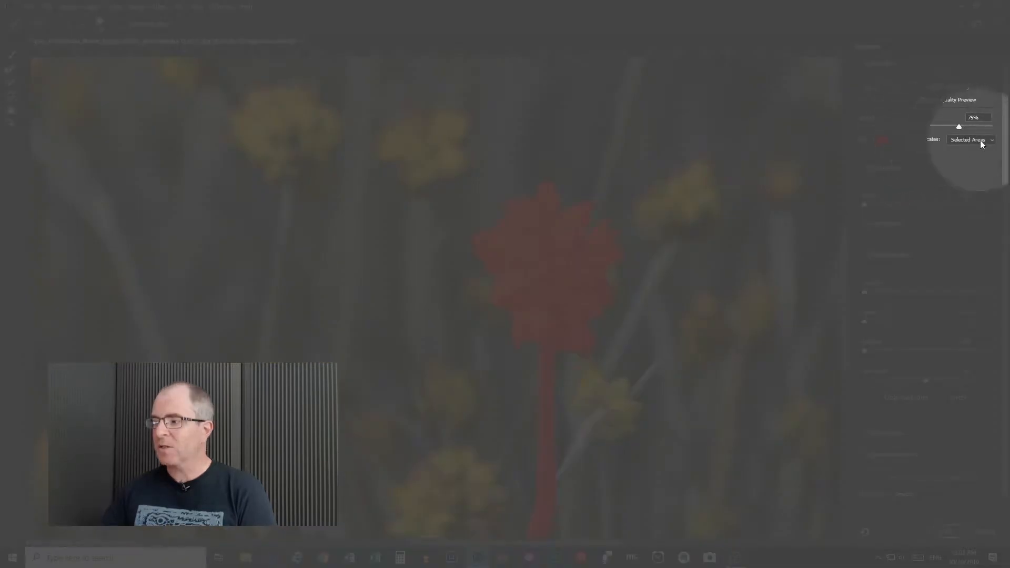
Compare the overlay on Masked Areas, return it to Selected Areas, and set its opacity to 53%
{"action": "left_click", "coordinate": [980, 140]}
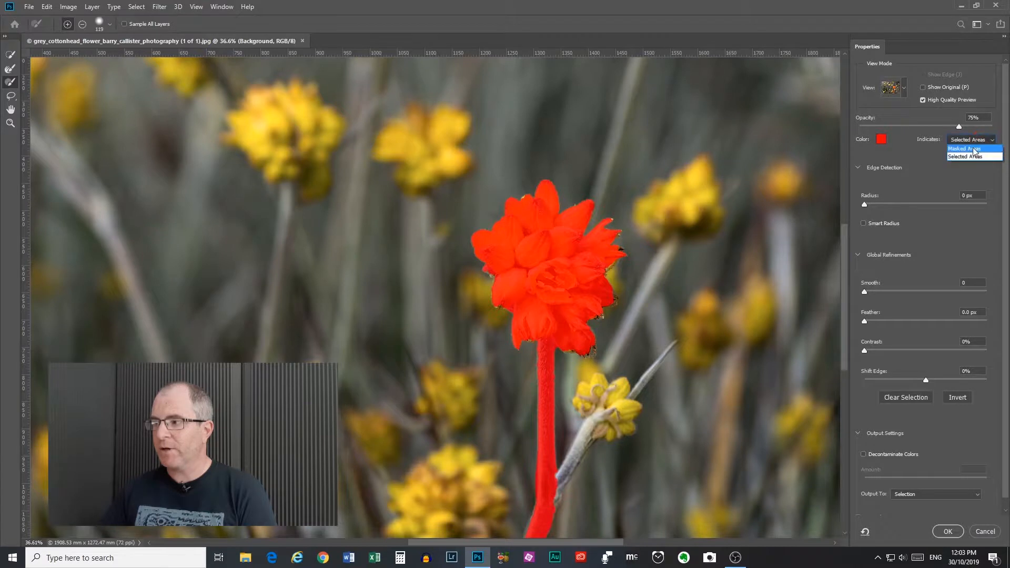
{"action": "left_click", "coordinate": [971, 149]}
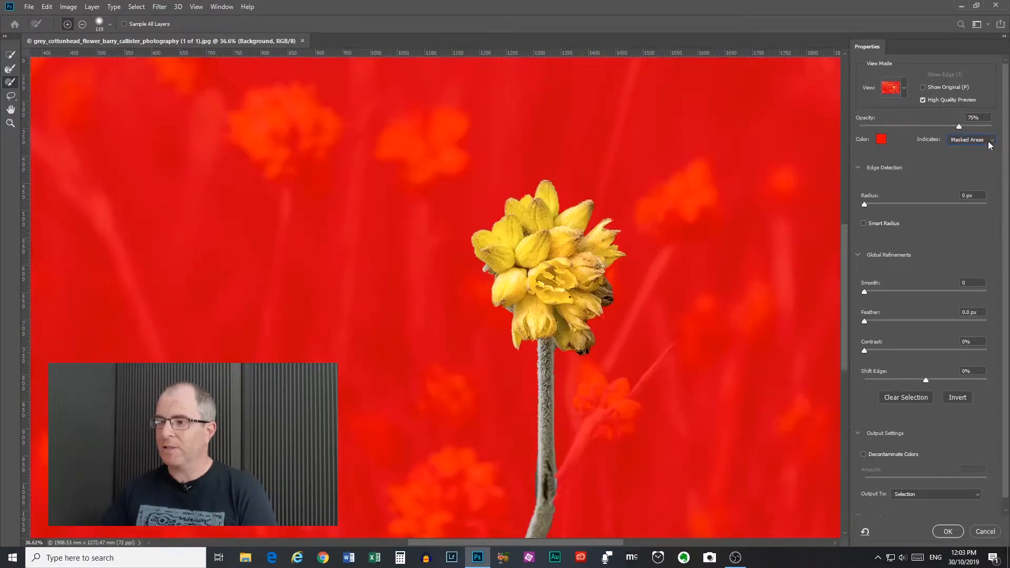
{"action": "left_click", "coordinate": [990, 145]}
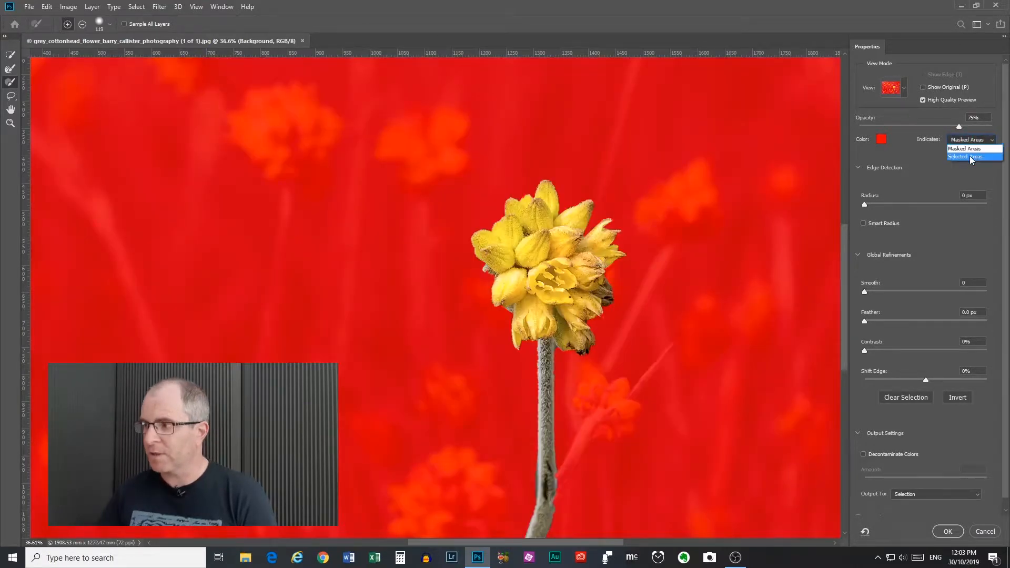
{"action": "left_click", "coordinate": [970, 156]}
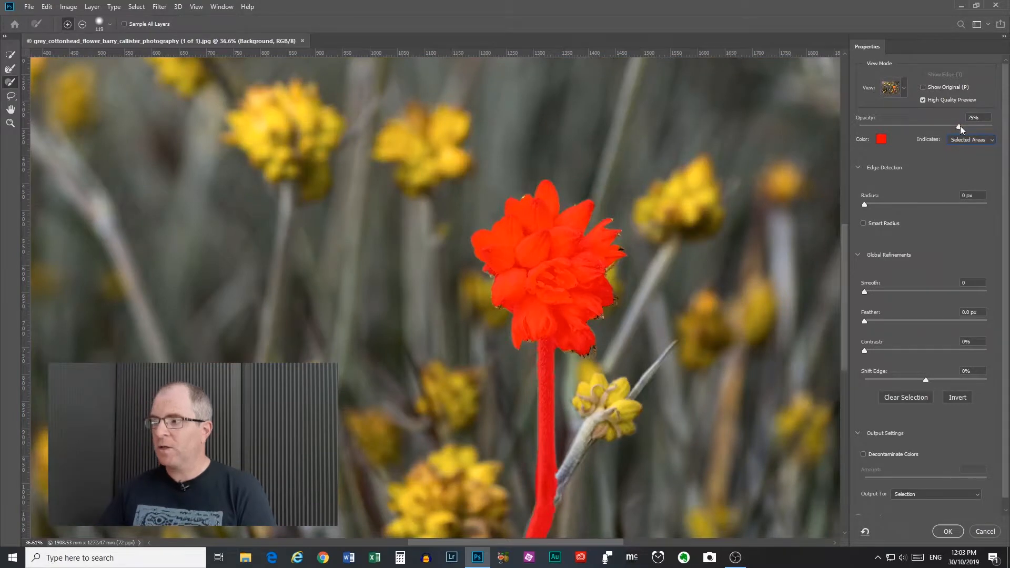
{"action": "left_click_drag", "start_coordinate": [976, 128], "coordinate": [929, 130]}
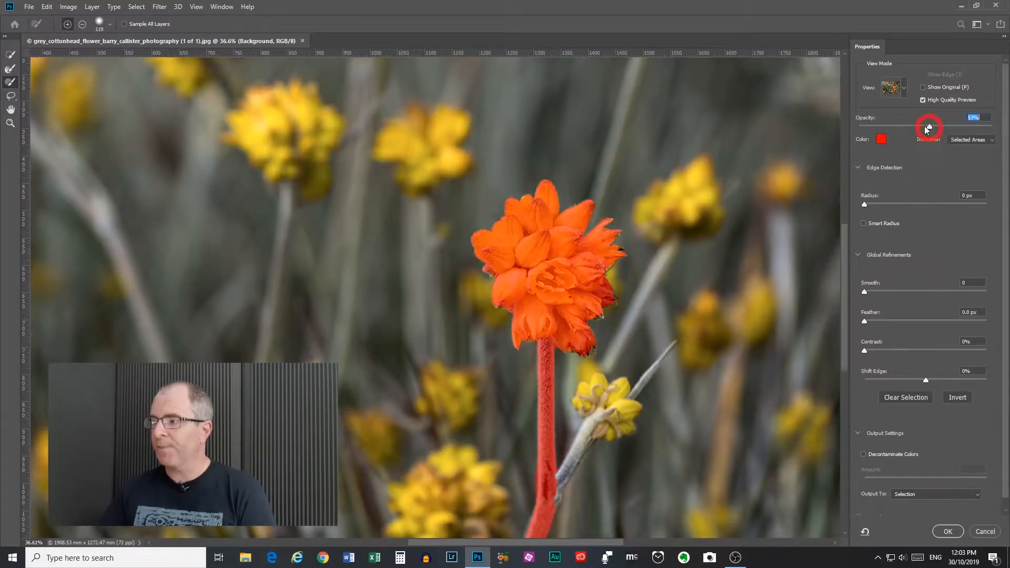
Switch the cutout preview to On White at 100% opacity
{"action": "left_click", "coordinate": [902, 89]}
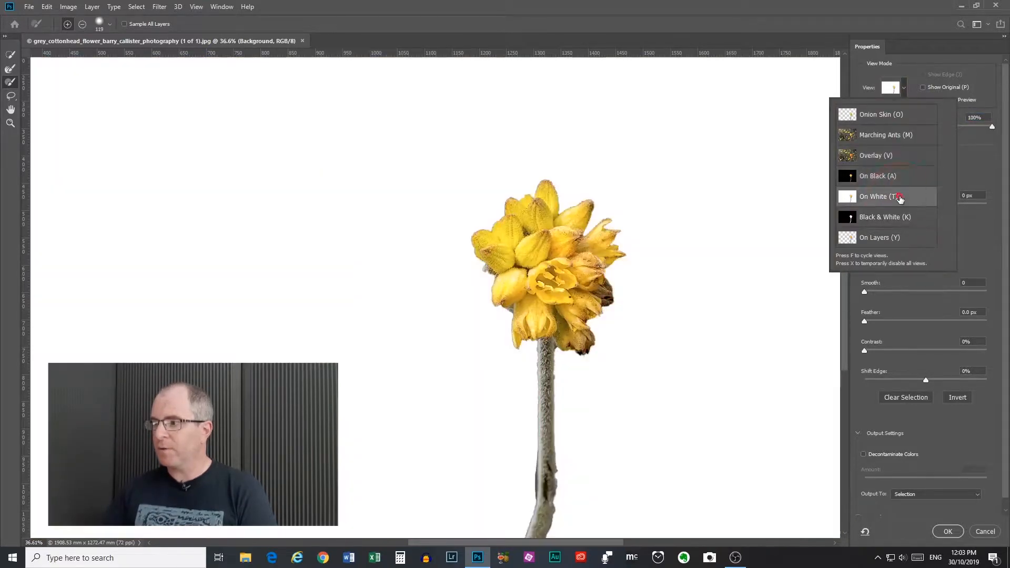
{"action": "left_click", "coordinate": [979, 169]}
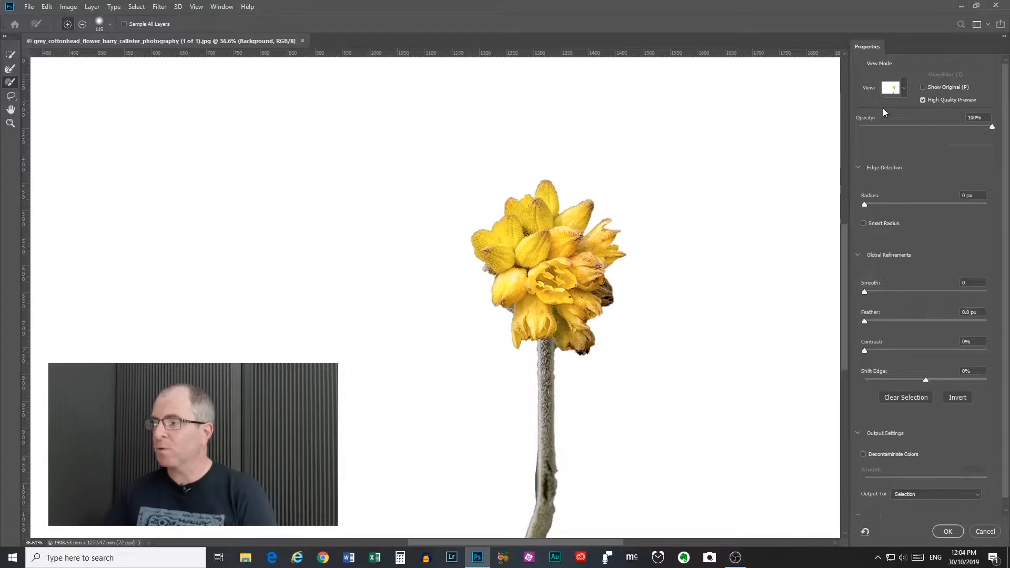
Preview the flower and stem mask in Black & White view across the whole image, and in On Layers view
{"action": "left_click", "coordinate": [903, 90]}
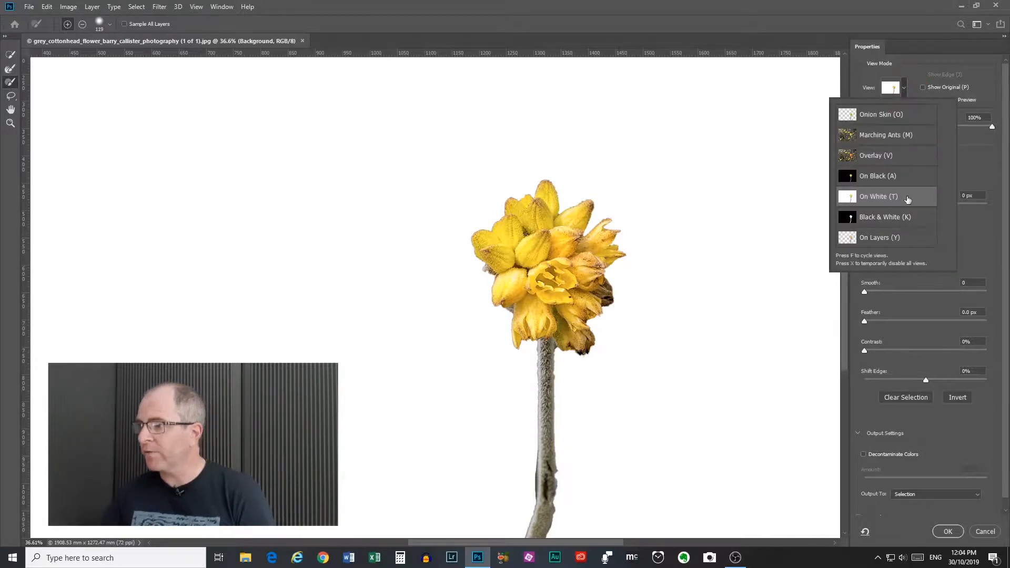
{"action": "left_click", "coordinate": [894, 217]}
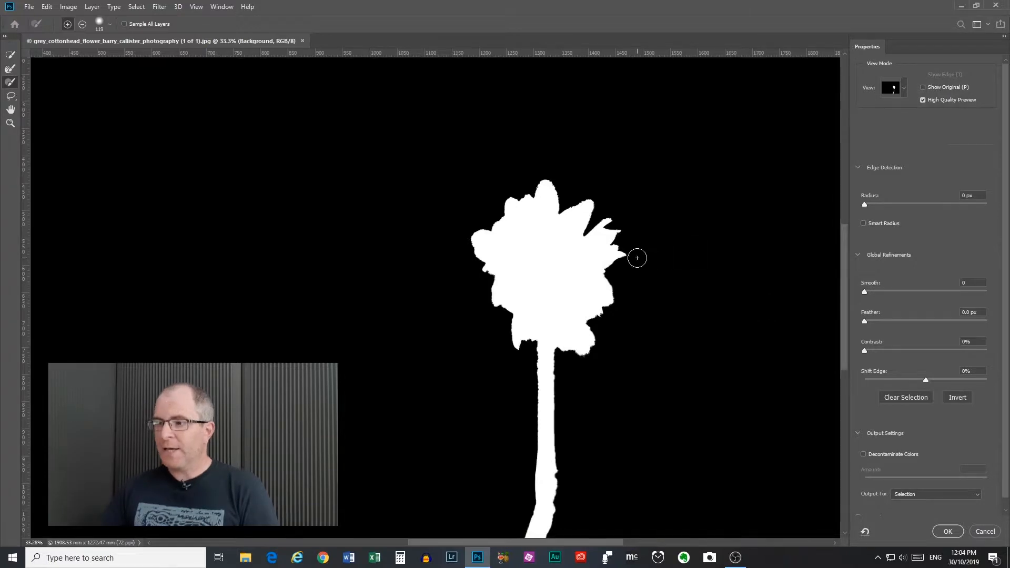
{"action": "scroll", "coordinate": [637, 258], "scroll_direction": "down", "scroll_amount": 3}
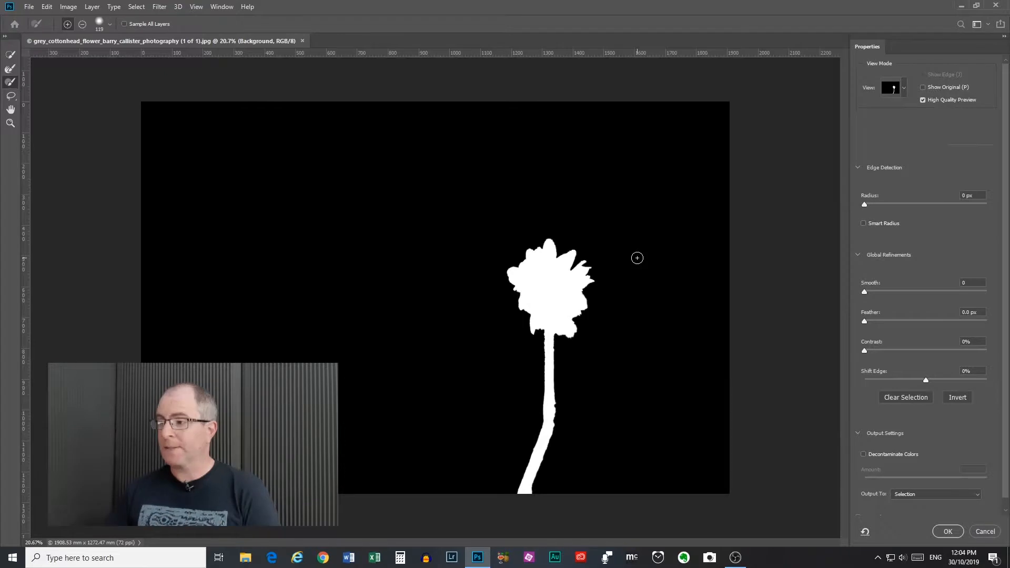
{"action": "left_click", "coordinate": [901, 93]}
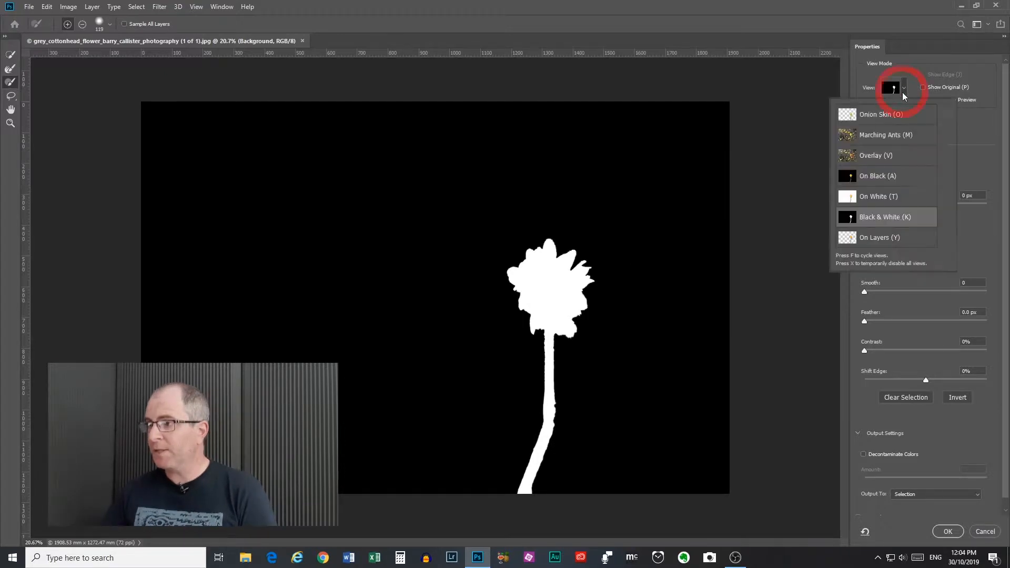
{"action": "left_click", "coordinate": [878, 238]}
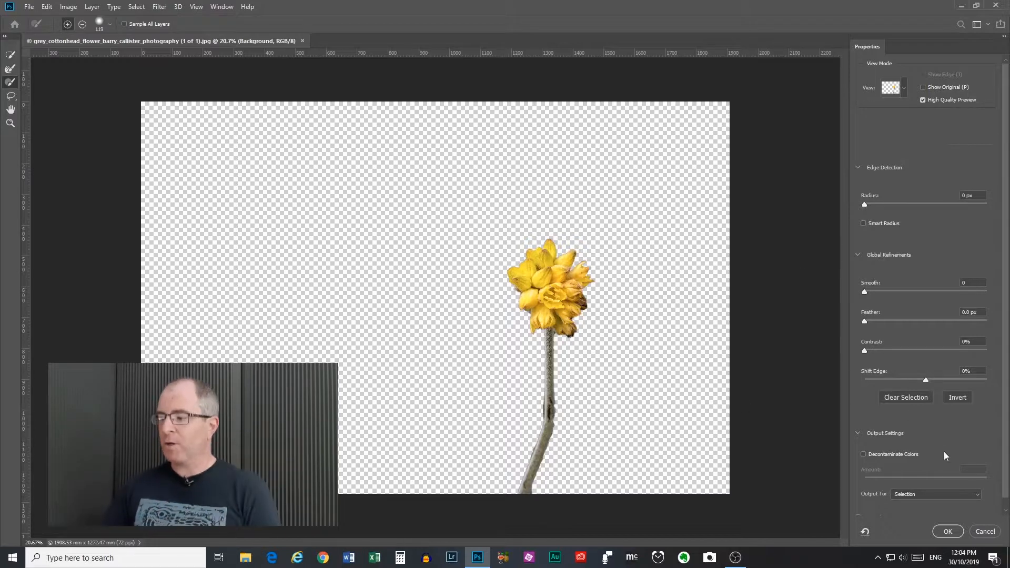
Cancel Select and Mask, reopen it on the same flower selection, and preview the cutout in On Layers view
{"action": "left_click", "coordinate": [985, 531]}
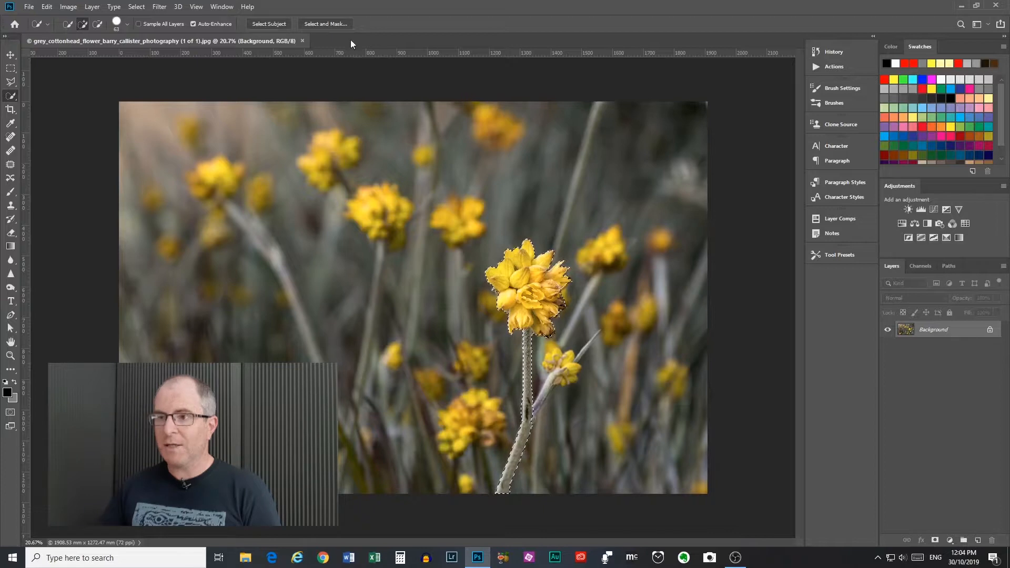
{"action": "left_click", "coordinate": [327, 24]}
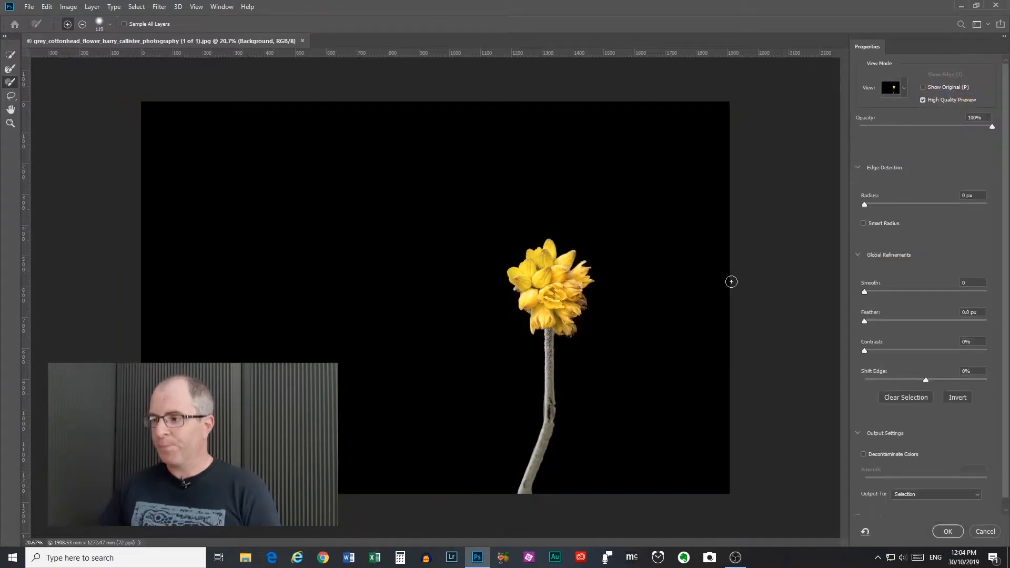
{"action": "left_click", "coordinate": [904, 87]}
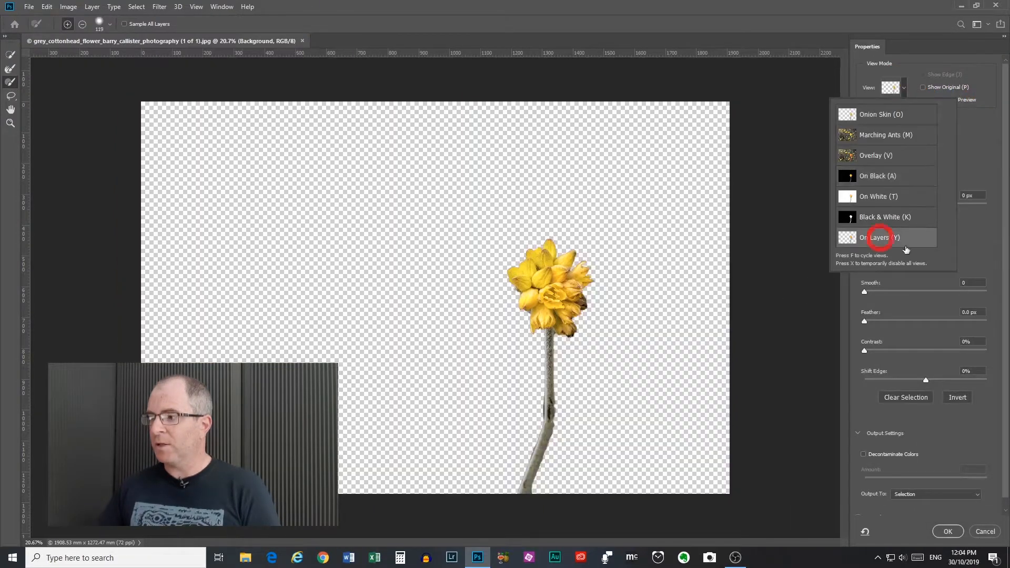
{"action": "left_click", "coordinate": [883, 235]}
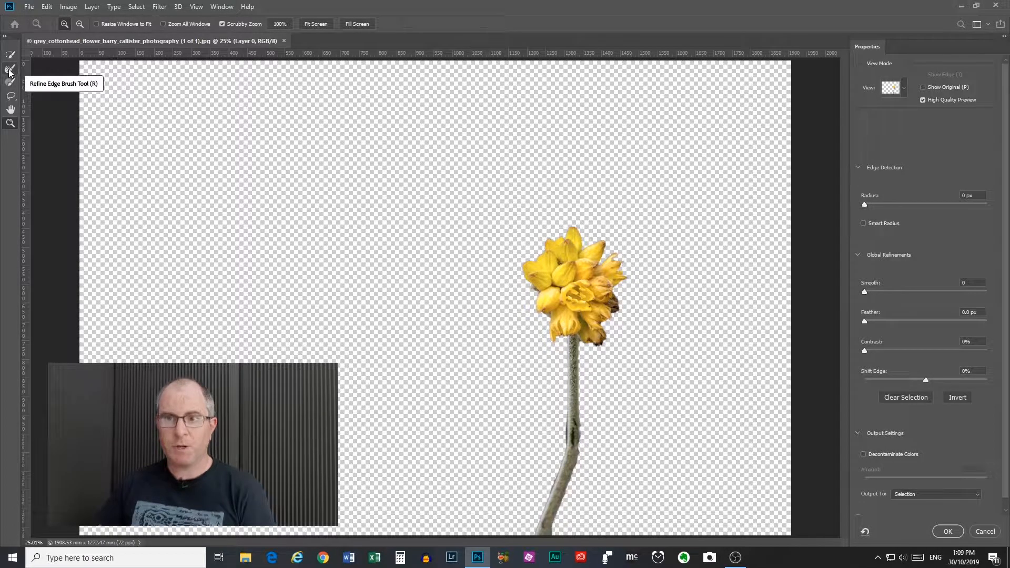
{"action": "left_click", "coordinate": [10, 97]}
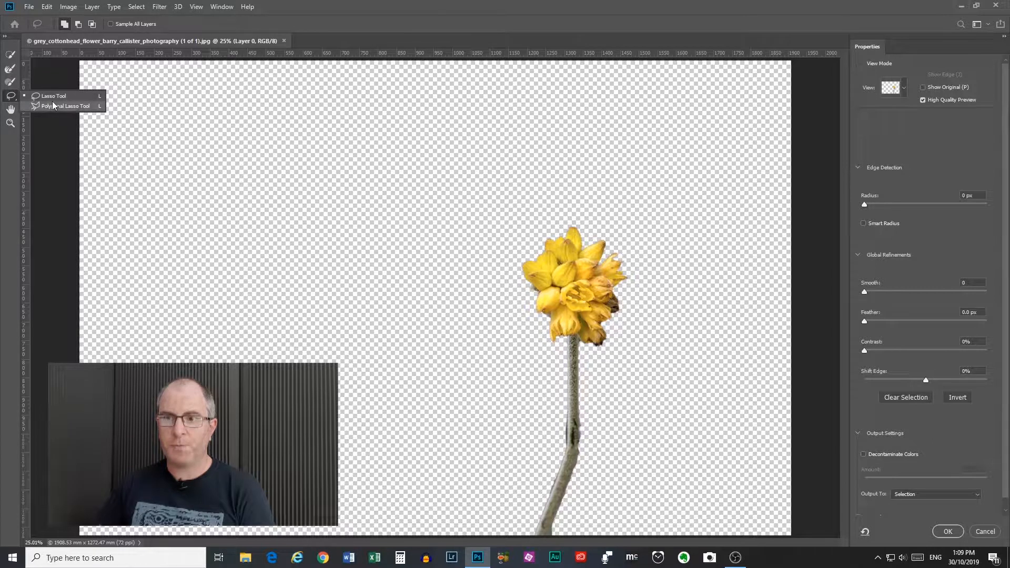
{"action": "left_click", "coordinate": [11, 97]}
{"action": "left_click", "coordinate": [11, 110]}
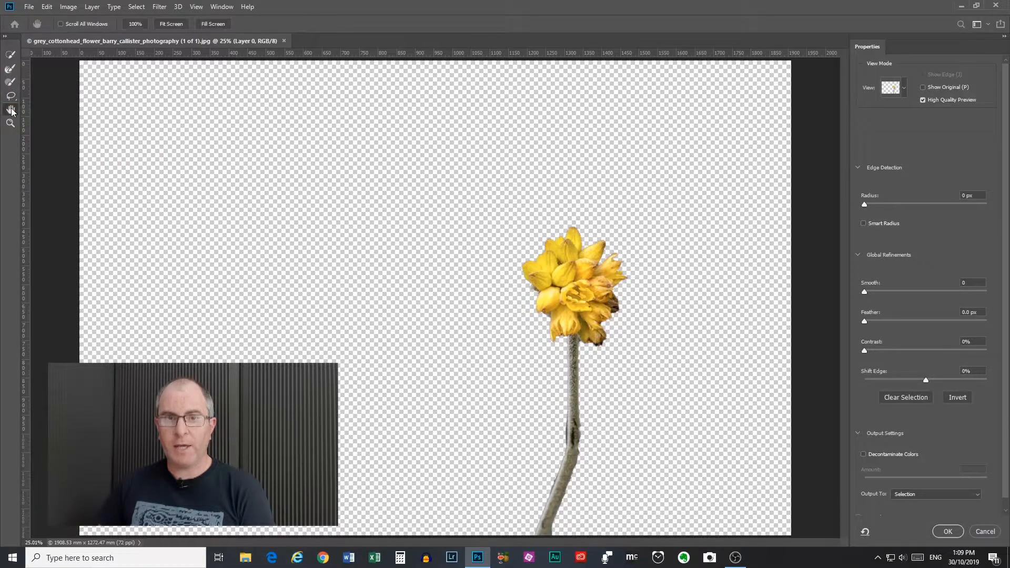
Activate the Quick Selection tool and show the selection in Overlay view, close up on the flower head
{"action": "left_click", "coordinate": [10, 55]}
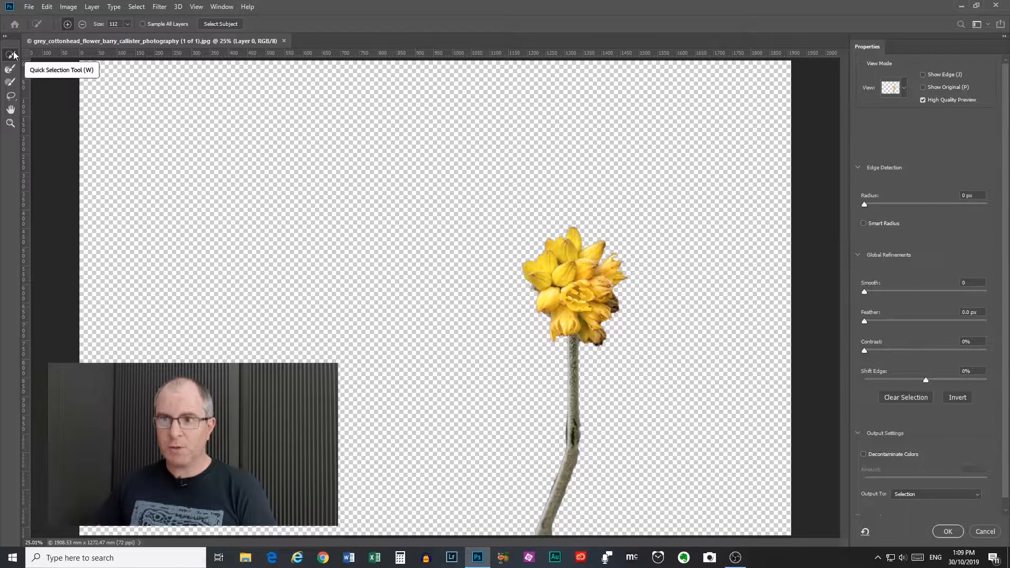
{"action": "left_click", "coordinate": [904, 89]}
{"action": "key", "text": "v"}
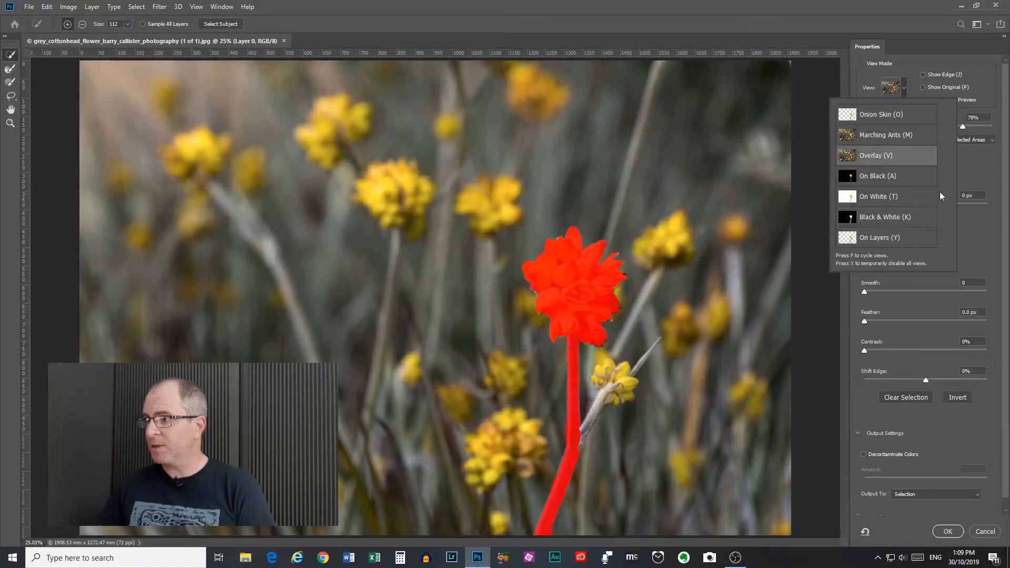
{"action": "left_click", "coordinate": [965, 170]}
{"action": "scroll", "coordinate": [632, 291], "scroll_direction": "up", "scroll_amount": 5, "text": "alt"}
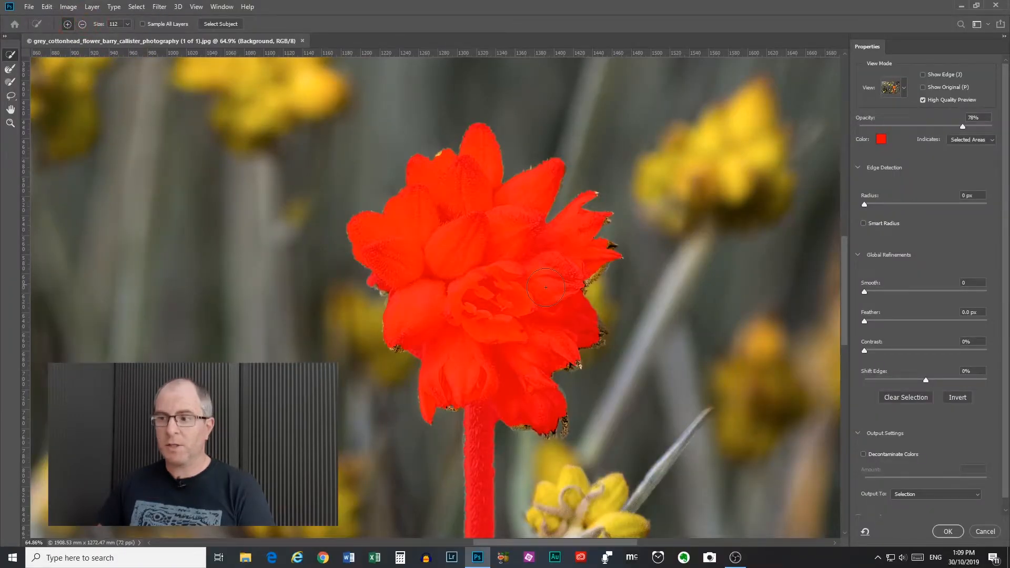
Brush over the flower head's lower right petals with the Quick Selection tool and set its brush size to 86
{"action": "mouse_move", "coordinate": [603, 315]}
{"action": "left_mouse_down"}
{"action": "mouse_move", "coordinate": [573, 344]}
{"action": "mouse_move", "coordinate": [576, 378]}
{"action": "mouse_move", "coordinate": [578, 337]}
{"action": "left_mouse_up"}
{"action": "mouse_move", "coordinate": [489, 346]}
{"action": "left_mouse_down"}
{"action": "mouse_move", "coordinate": [537, 346]}
{"action": "mouse_move", "coordinate": [556, 314]}
{"action": "mouse_move", "coordinate": [572, 325]}
{"action": "mouse_move", "coordinate": [562, 301]}
{"action": "mouse_move", "coordinate": [580, 326]}
{"action": "mouse_move", "coordinate": [552, 354]}
{"action": "mouse_move", "coordinate": [561, 351]}
{"action": "mouse_move", "coordinate": [558, 320]}
{"action": "left_mouse_up"}
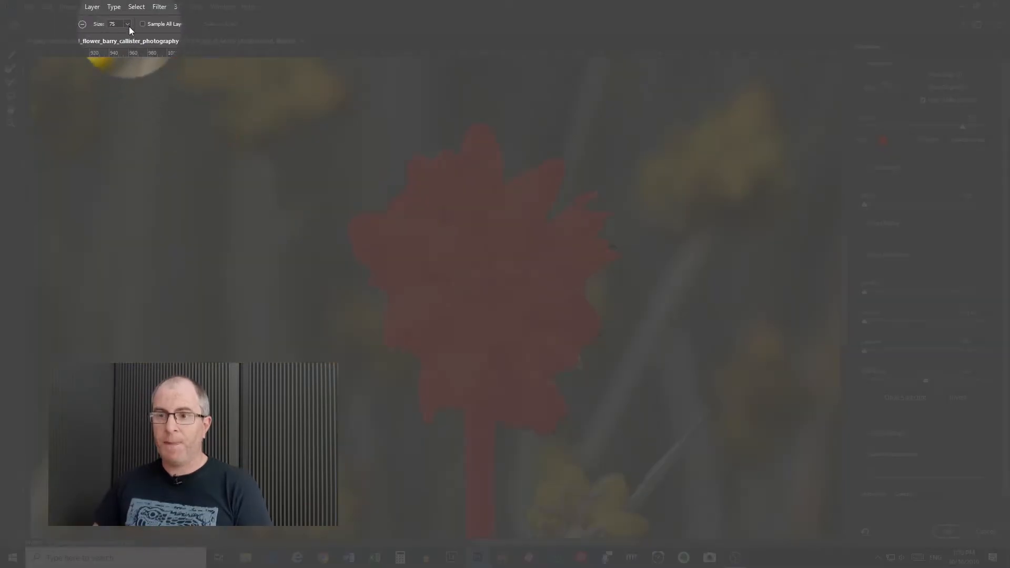
{"action": "left_click", "coordinate": [127, 24]}
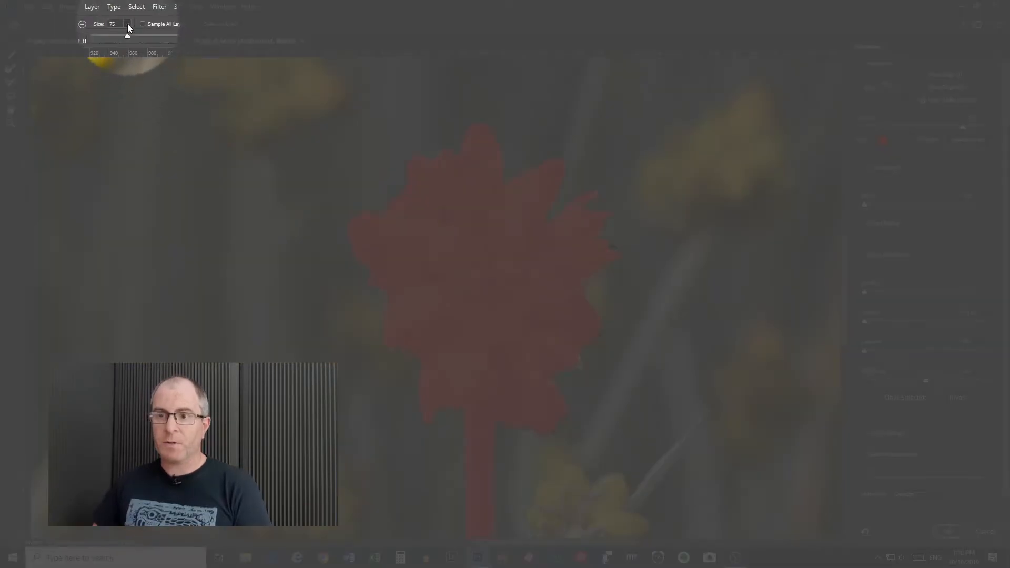
{"action": "left_click", "coordinate": [132, 36]}
{"action": "left_click", "coordinate": [126, 24]}
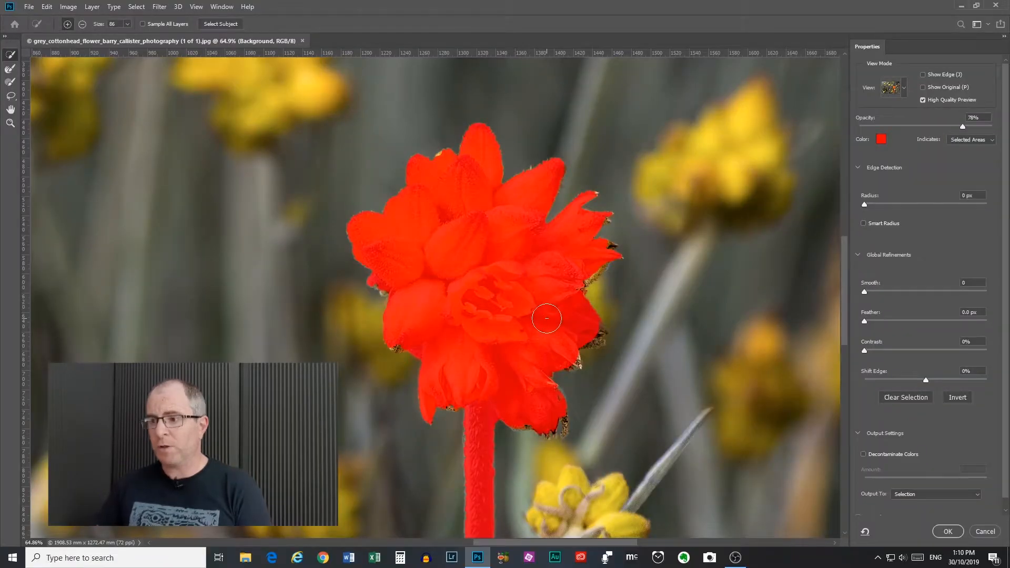
Resize the Quick Selection brush to 98 and add the missed petal edges on the flower head's right side to the selection
{"action": "right_click", "coordinate": [546, 318], "text": "alt"}
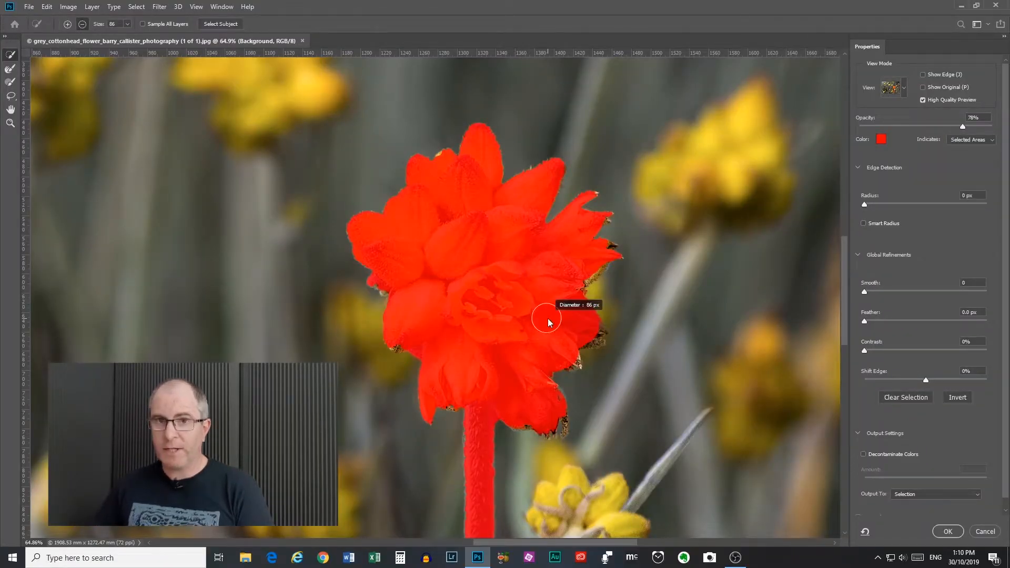
{"action": "mouse_move", "coordinate": [547, 319]}
{"action": "left_mouse_down"}
{"action": "mouse_move", "coordinate": [671, 329]}
{"action": "mouse_move", "coordinate": [604, 329]}
{"action": "mouse_move", "coordinate": [644, 329]}
{"action": "mouse_move", "coordinate": [525, 307]}
{"action": "left_mouse_up"}
{"action": "mouse_move", "coordinate": [612, 333]}
{"action": "left_mouse_down"}
{"action": "mouse_move", "coordinate": [592, 333]}
{"action": "mouse_move", "coordinate": [601, 335]}
{"action": "left_mouse_up"}
{"action": "left_click_drag", "start_coordinate": [584, 262], "coordinate": [586, 278]}
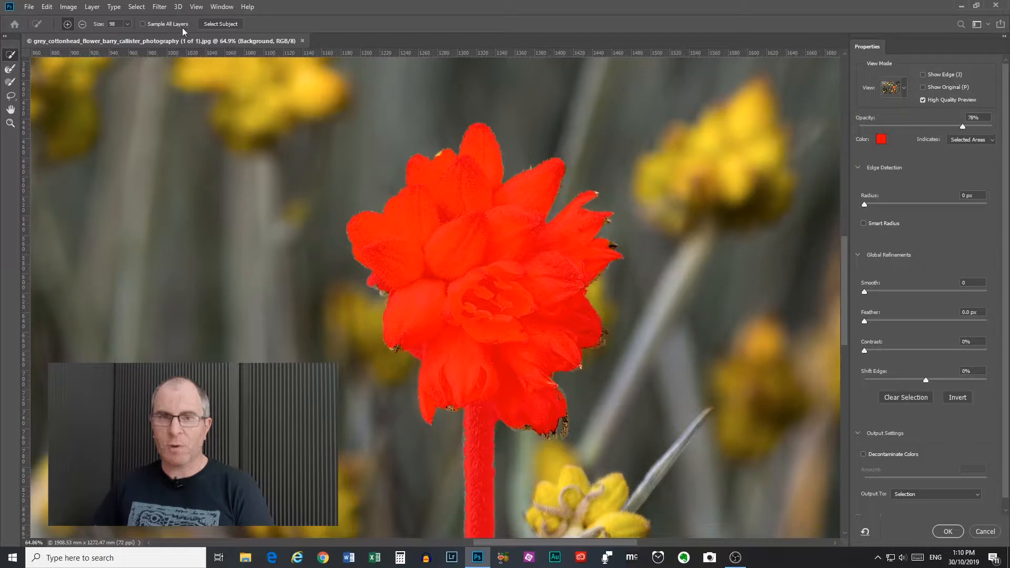
{"action": "left_click", "coordinate": [142, 23]}
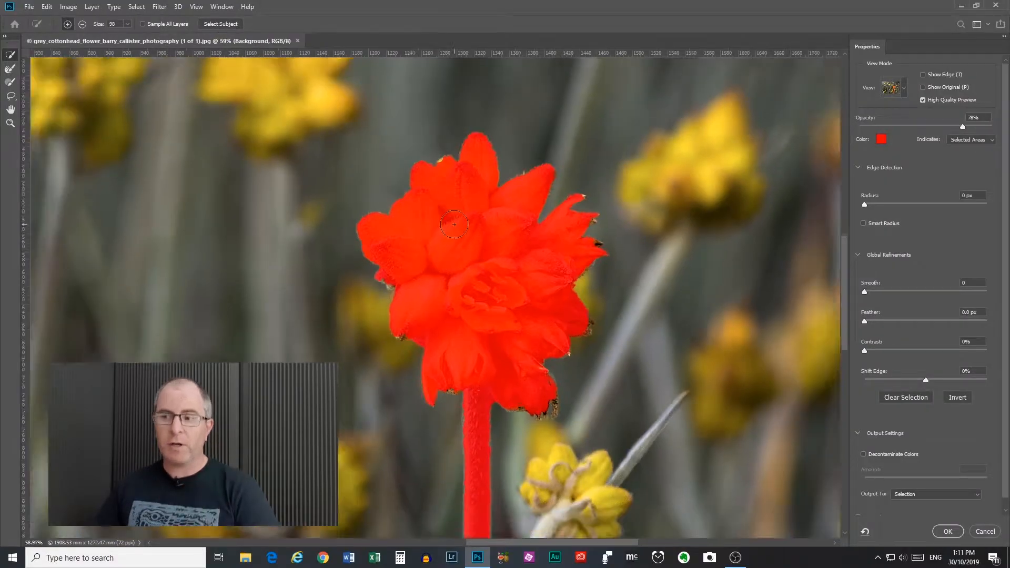
Switch to the Brush tool, review its tip settings, and enlarge its brush size to 146 px
{"action": "key", "text": "ctrl+0"}
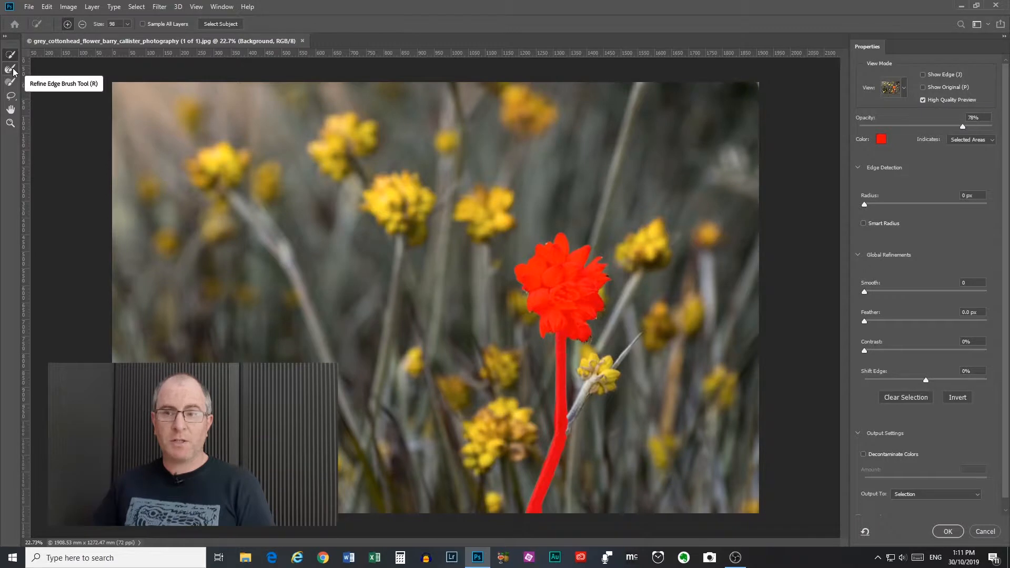
{"action": "left_click", "coordinate": [12, 70]}
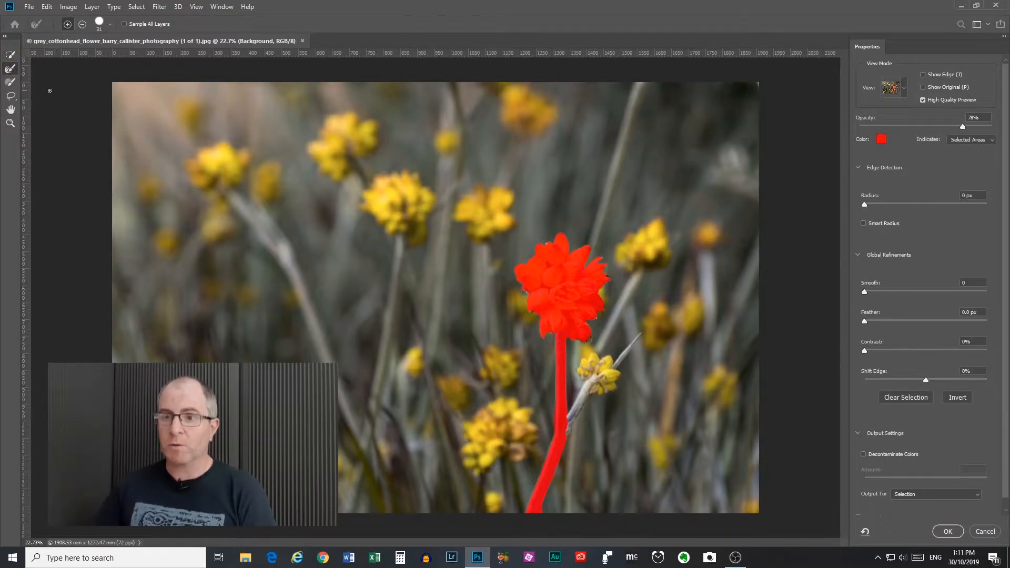
{"action": "left_click", "coordinate": [11, 83]}
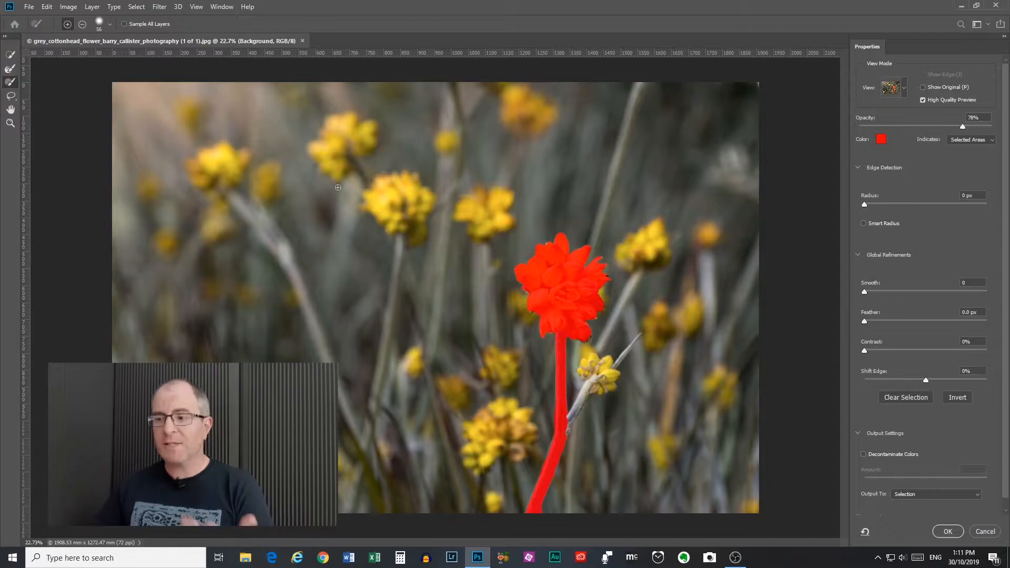
{"action": "scroll", "coordinate": [621, 310], "scroll_direction": "up", "scroll_amount": 12}
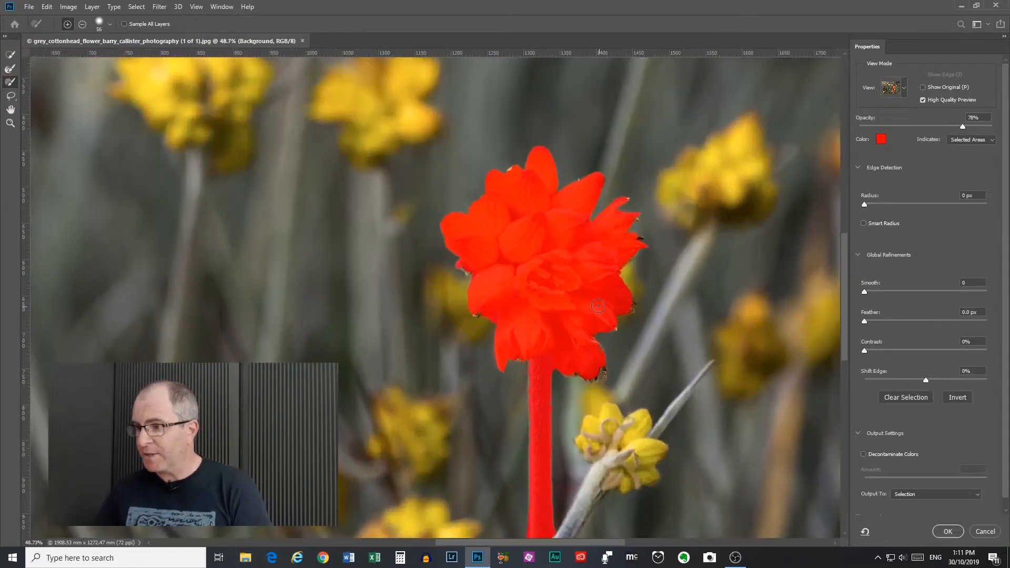
{"action": "scroll", "coordinate": [590, 293], "scroll_direction": "up", "scroll_amount": 3}
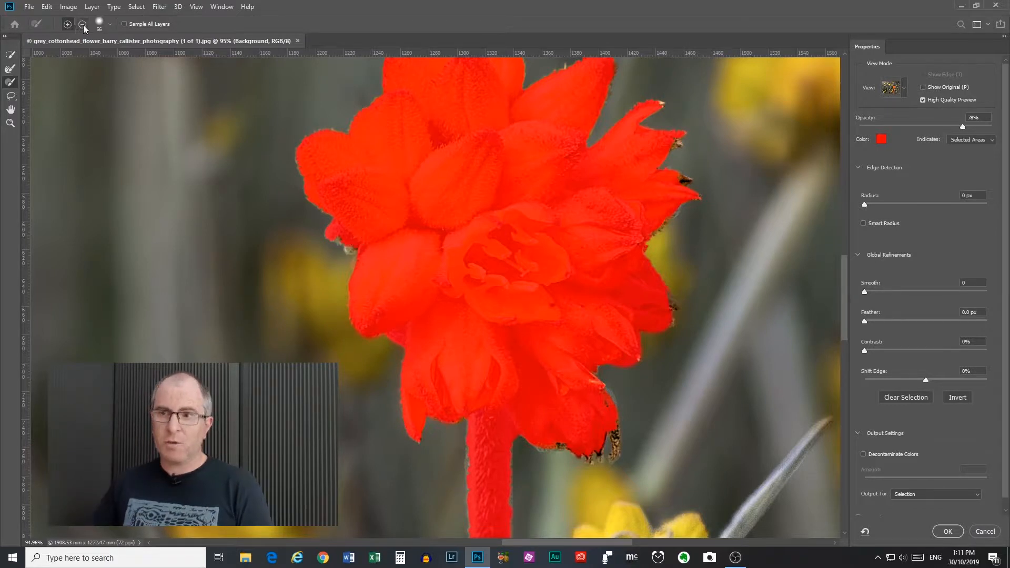
{"action": "left_click", "coordinate": [109, 24]}
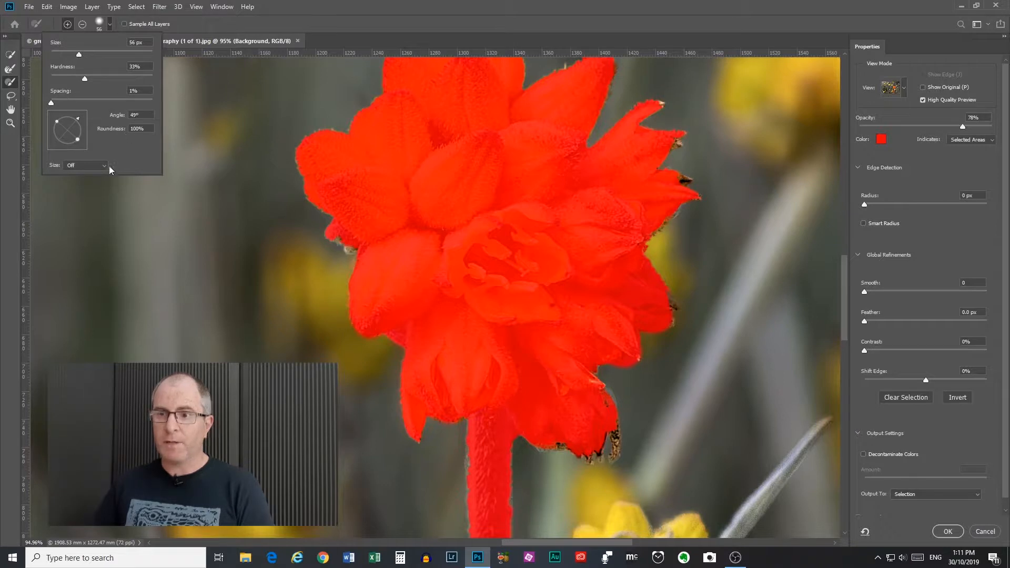
{"action": "left_click", "coordinate": [109, 27]}
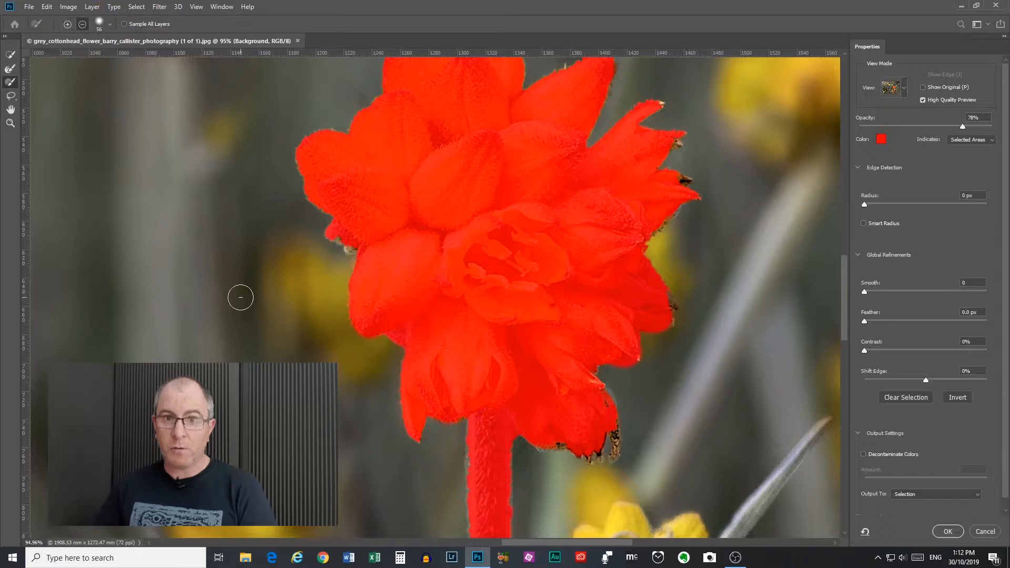
{"action": "mouse_move", "coordinate": [240, 297]}
{"action": "left_mouse_down"}
{"action": "mouse_move", "coordinate": [410, 301]}
{"action": "mouse_move", "coordinate": [262, 288]}
{"action": "mouse_move", "coordinate": [257, 251]}
{"action": "left_mouse_up"}
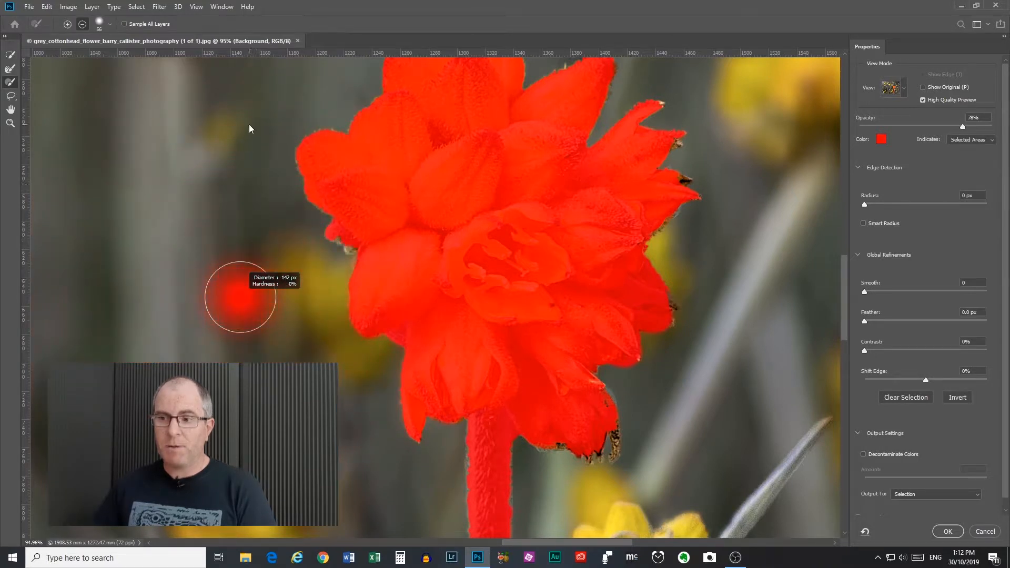
{"action": "left_click_drag", "start_coordinate": [249, 128], "coordinate": [257, 316]}
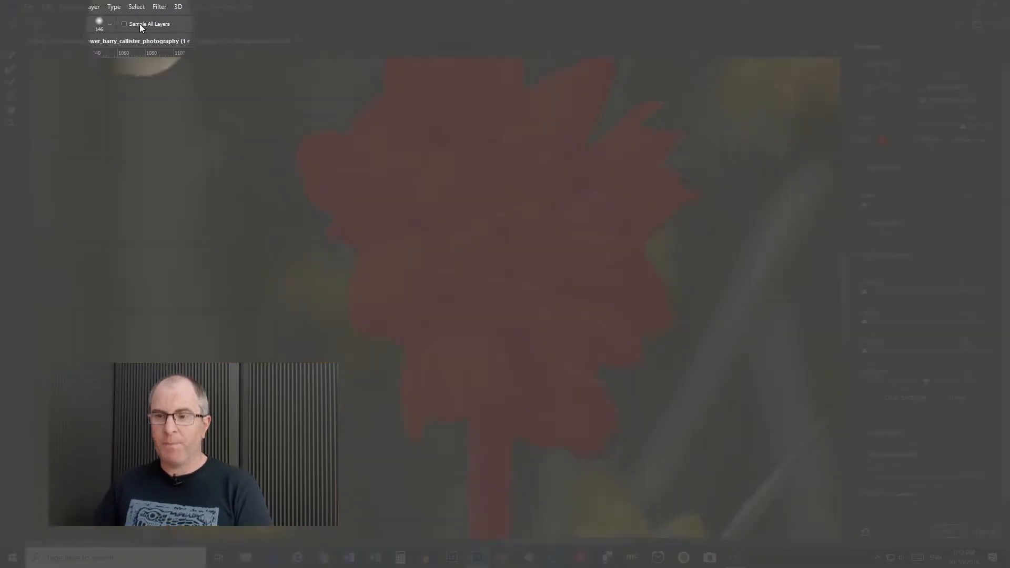
Subtract the pointed petal tip on the flower head's right edge from the selection with the Lasso tool
{"action": "scroll", "coordinate": [450, 304], "scroll_direction": "down", "scroll_amount": 4}
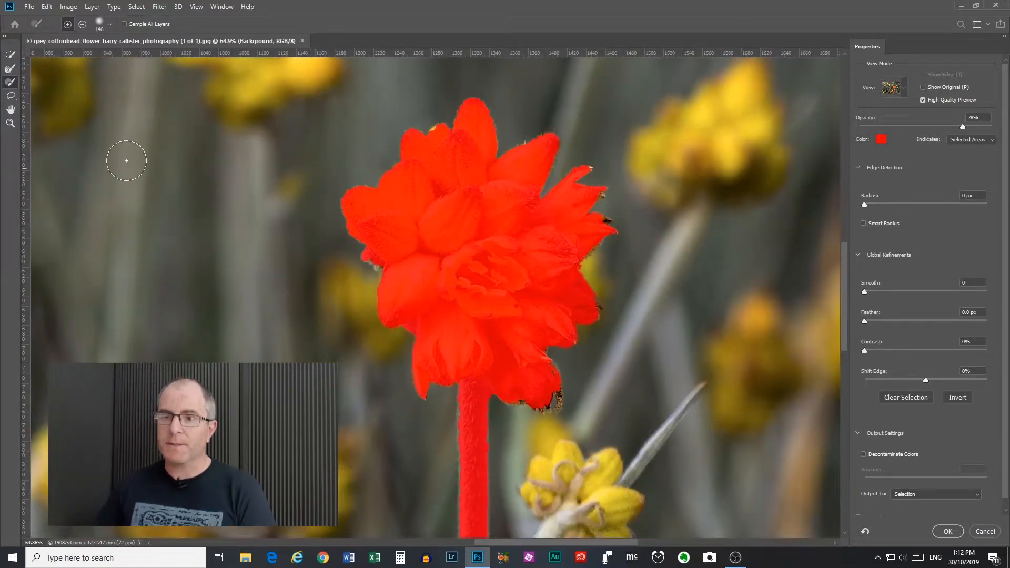
{"action": "left_click", "coordinate": [15, 98]}
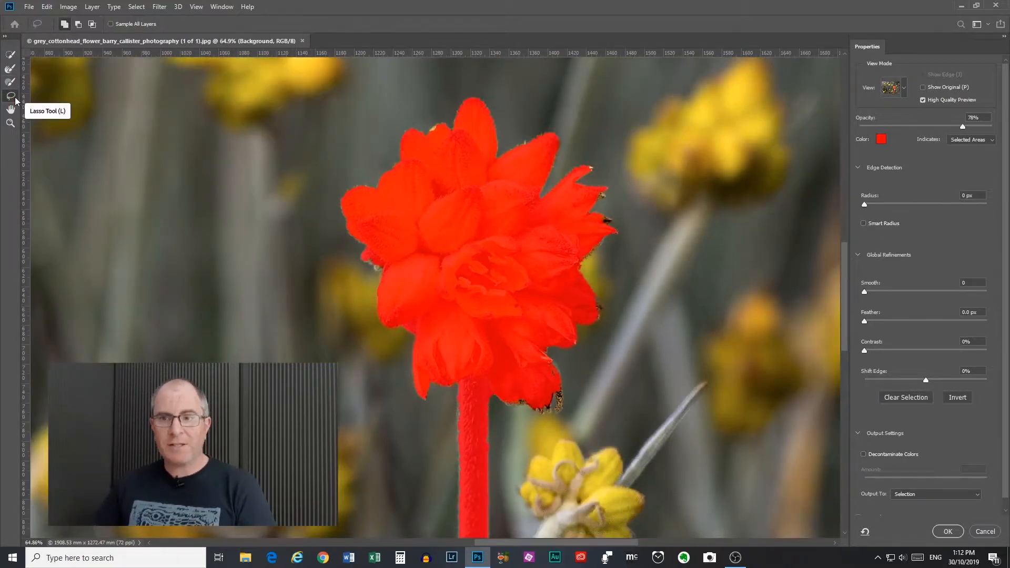
{"action": "right_click", "coordinate": [13, 97]}
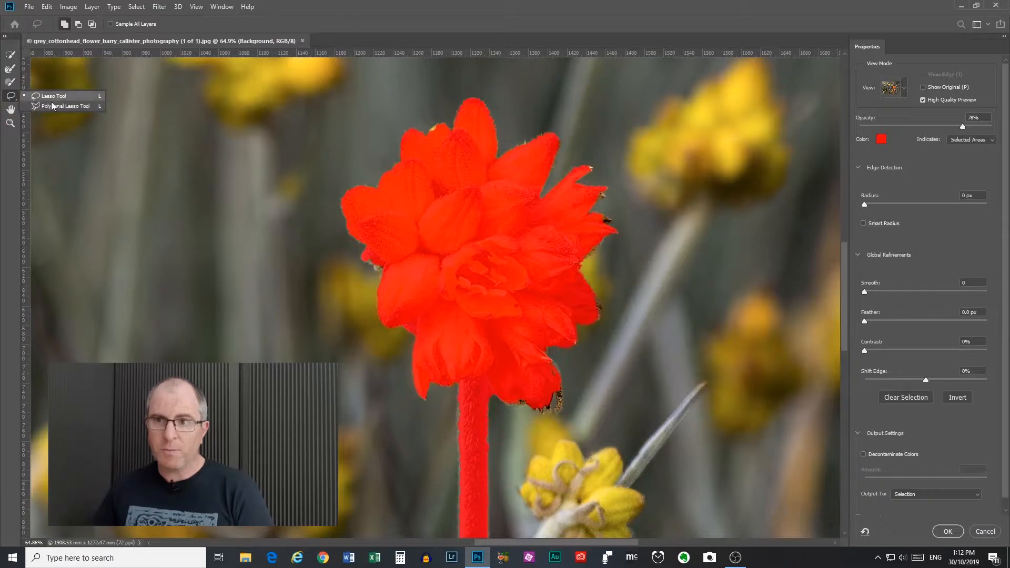
{"action": "left_click", "coordinate": [16, 98]}
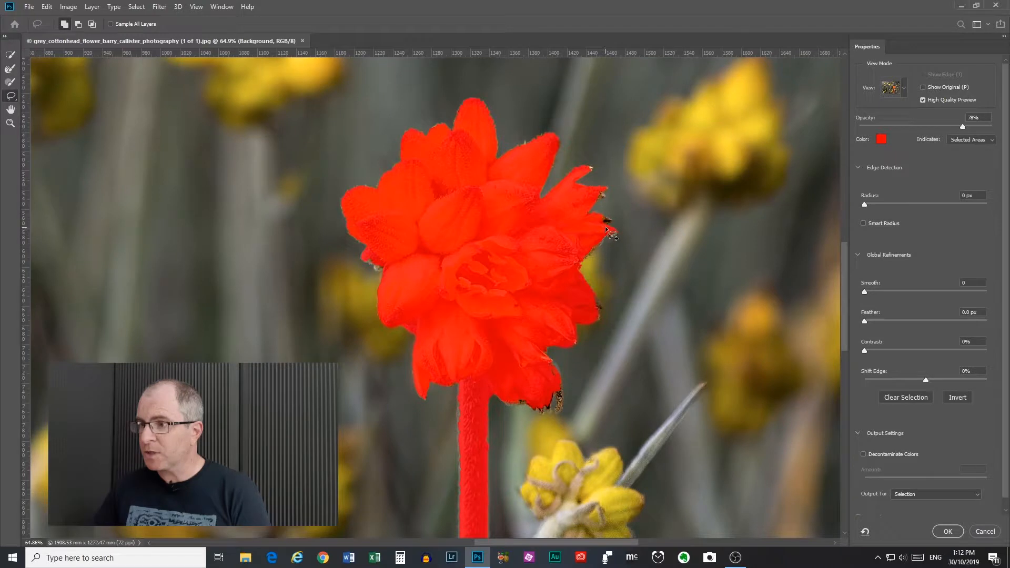
{"action": "key", "text": "alt"}
{"action": "left_click_drag", "start_coordinate": [629, 259], "coordinate": [640, 214]}
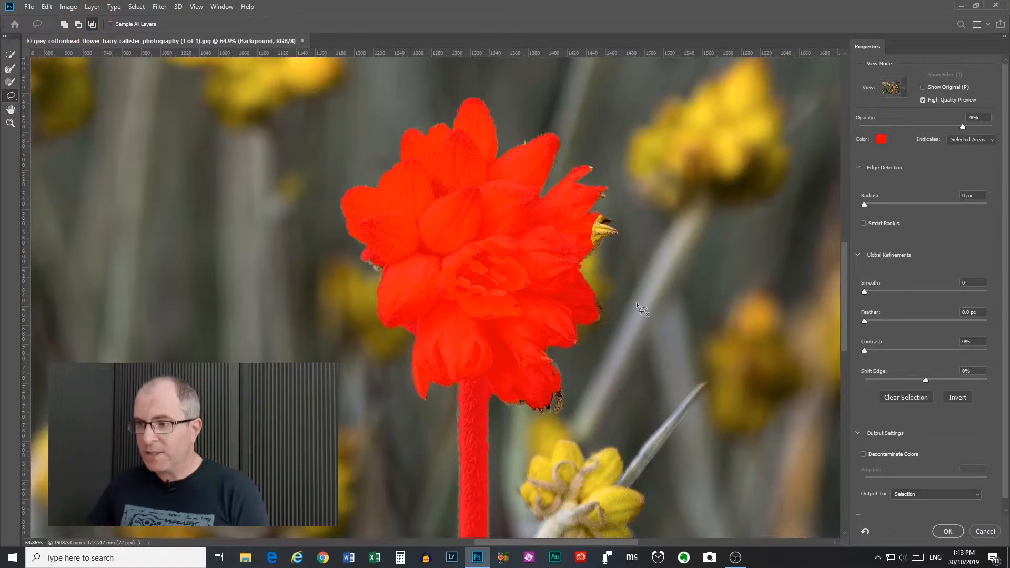
Try to intersect the selection with a freehand lasso loop around the flower head's lower right petals
{"action": "mouse_move", "coordinate": [636, 301]}
{"action": "left_mouse_down"}
{"action": "mouse_move", "coordinate": [586, 282]}
{"action": "mouse_move", "coordinate": [545, 285]}
{"action": "mouse_move", "coordinate": [517, 302]}
{"action": "left_mouse_up"}
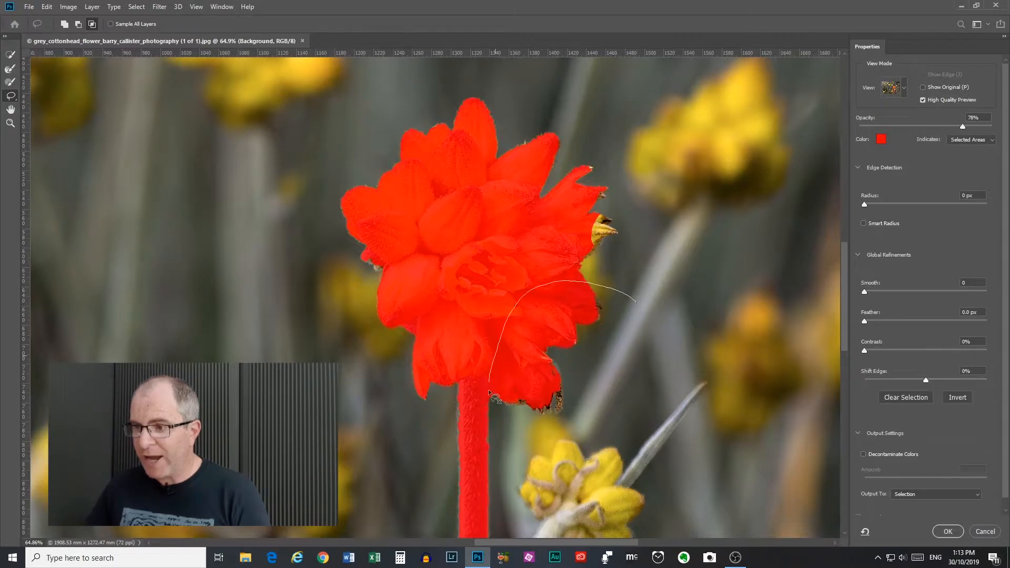
{"action": "mouse_move", "coordinate": [545, 438]}
{"action": "left_mouse_down"}
{"action": "mouse_move", "coordinate": [609, 415]}
{"action": "mouse_move", "coordinate": [656, 345]}
{"action": "mouse_move", "coordinate": [656, 304]}
{"action": "mouse_move", "coordinate": [631, 298]}
{"action": "left_mouse_up"}
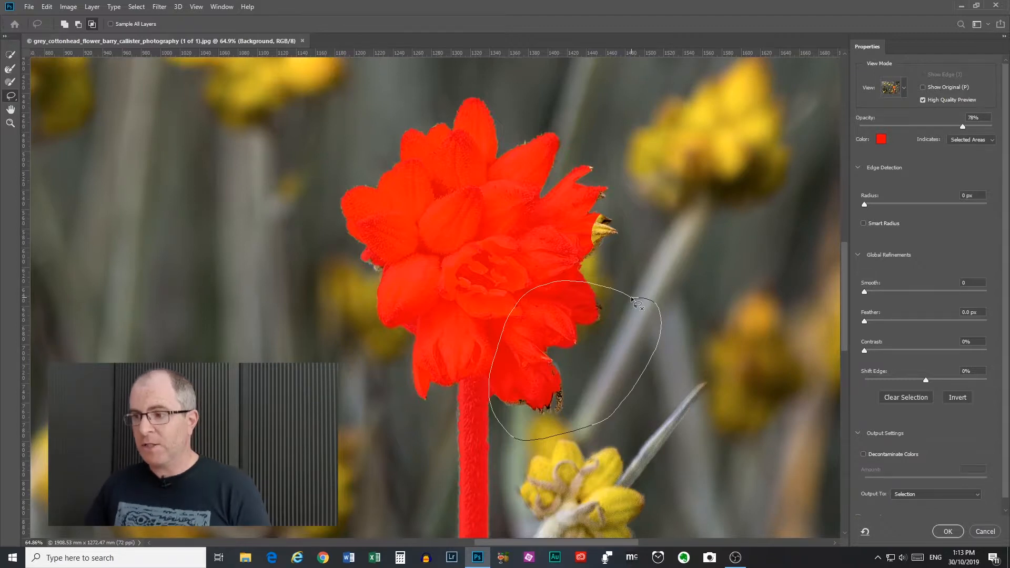
{"action": "left_click_drag", "start_coordinate": [632, 298], "coordinate": [631, 296]}
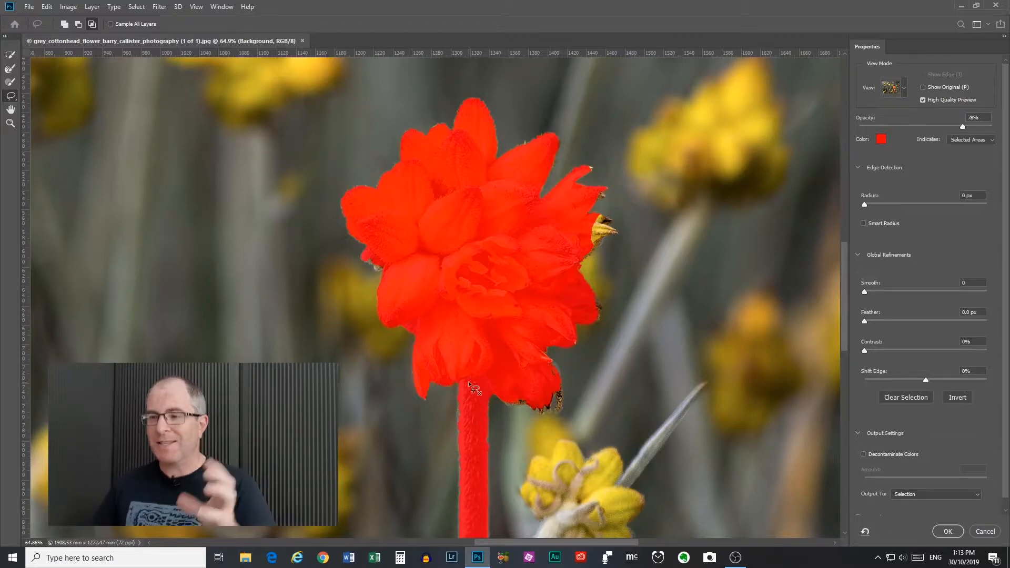
Examine the selected stem down to the photo's lower edge with the Hand tool, and try temporary panning from the Quick Selection tool
{"action": "scroll", "coordinate": [468, 380], "scroll_direction": "down", "scroll_amount": 2}
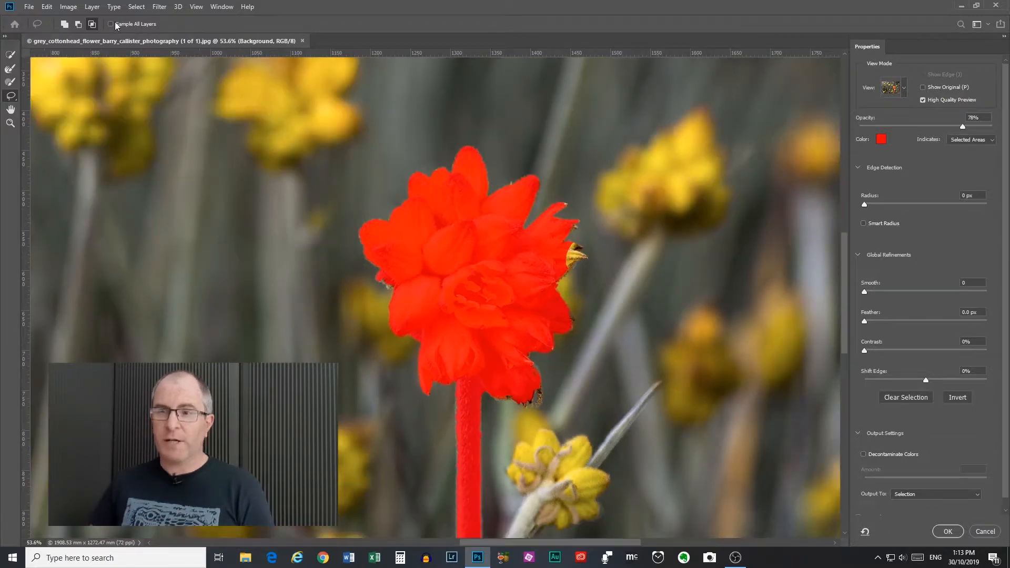
{"action": "left_click", "coordinate": [10, 110]}
{"action": "left_click_drag", "start_coordinate": [473, 273], "coordinate": [412, 219]}
{"action": "left_click_drag", "start_coordinate": [390, 392], "coordinate": [422, 337]}
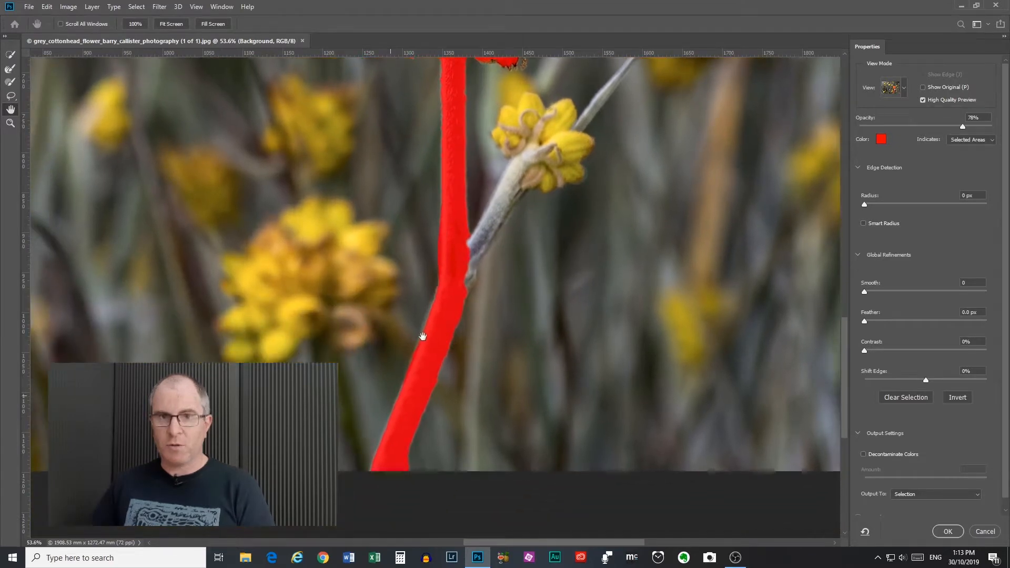
{"action": "left_click_drag", "start_coordinate": [447, 152], "coordinate": [465, 387]}
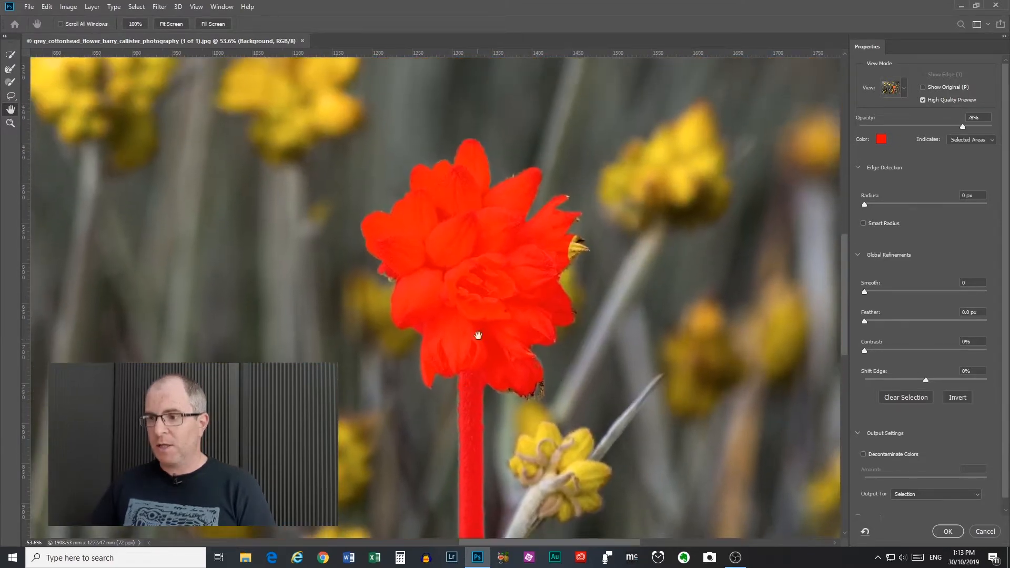
{"action": "left_click", "coordinate": [16, 54]}
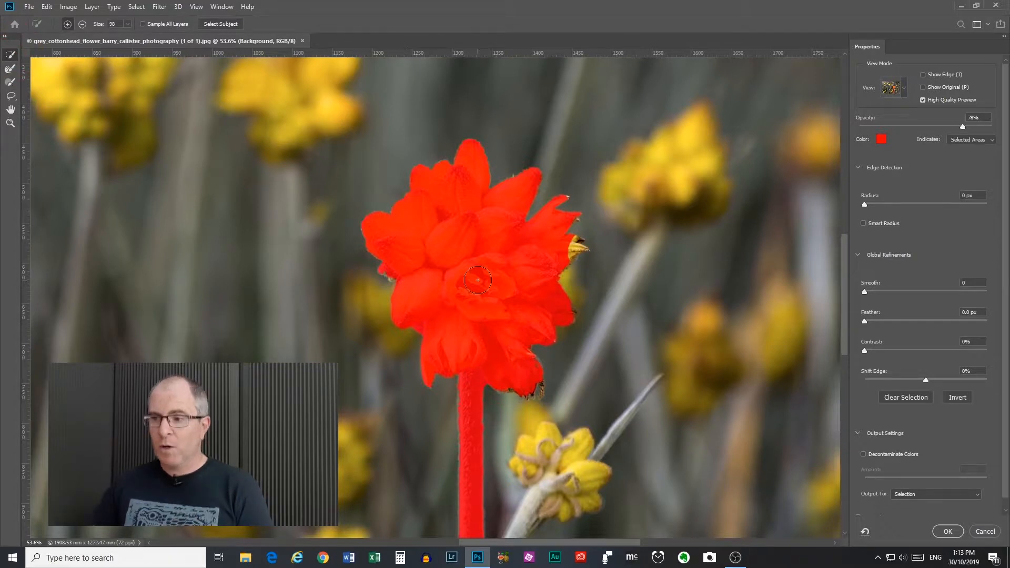
{"action": "key", "text": "space"}
{"action": "mouse_move", "coordinate": [477, 279]}
{"action": "left_mouse_down"}
{"action": "mouse_move", "coordinate": [214, 243]}
{"action": "mouse_move", "coordinate": [552, 229]}
{"action": "mouse_move", "coordinate": [614, 251]}
{"action": "left_mouse_up"}
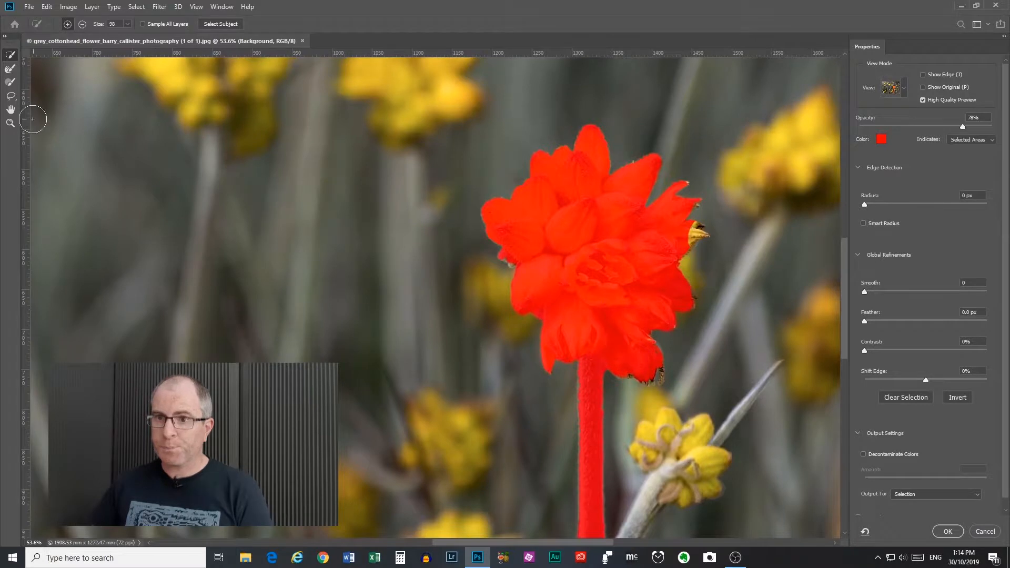
{"action": "left_click", "coordinate": [10, 123]}
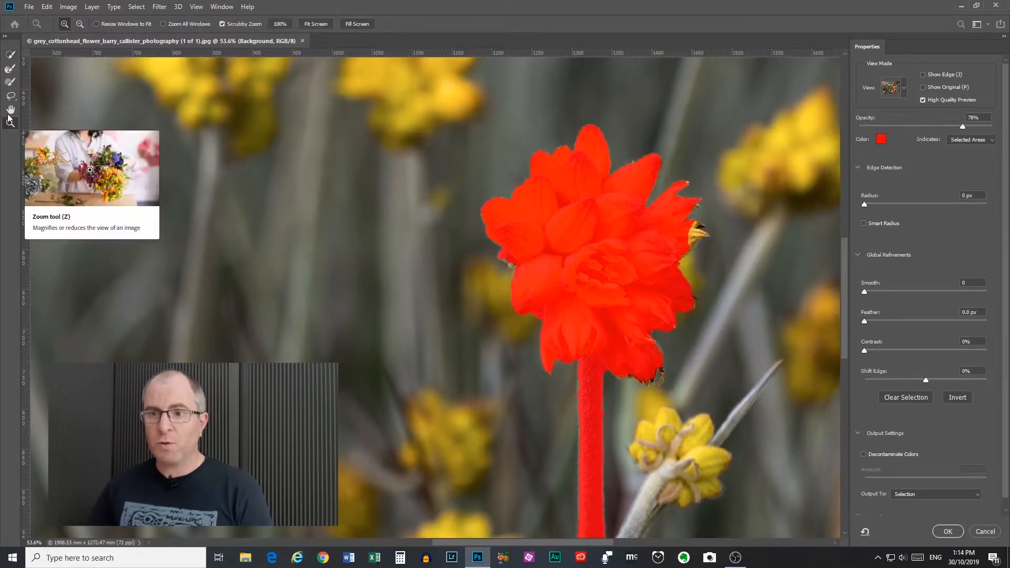
{"action": "left_click", "coordinate": [10, 110]}
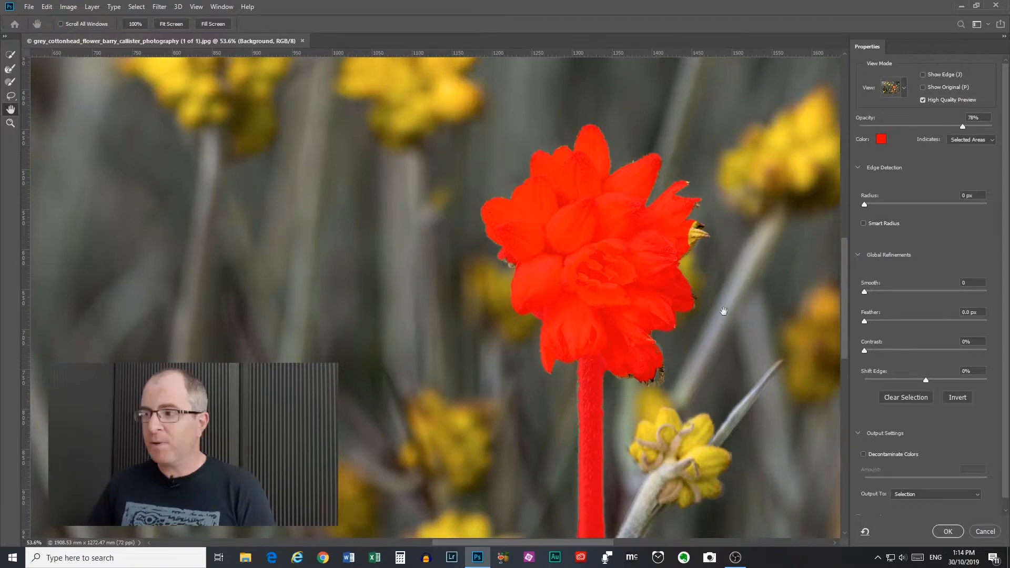
Leave Select and Mask without applying the refinements and review the options for arranging document windows
{"action": "left_click", "coordinate": [984, 531]}
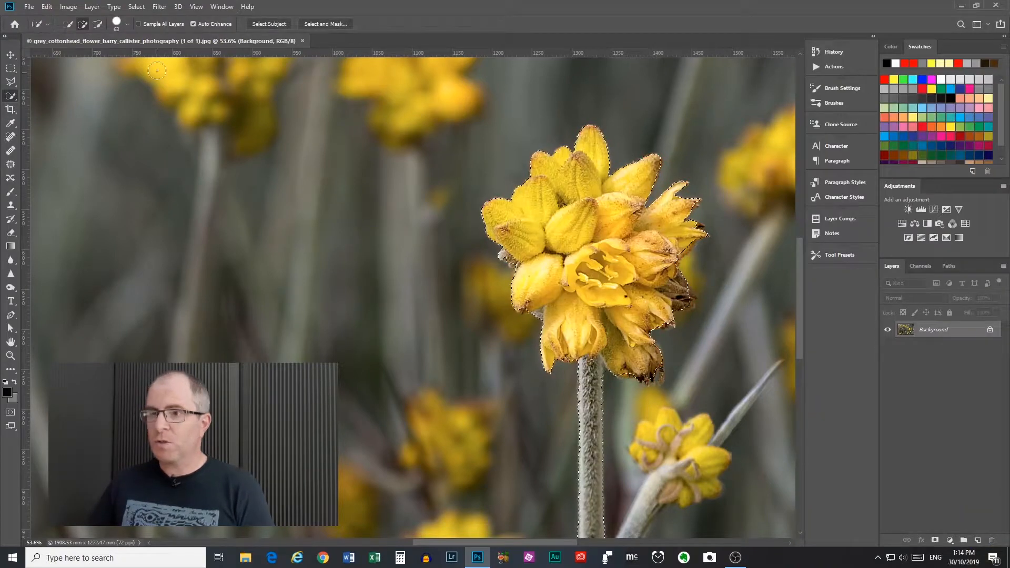
{"action": "left_click", "coordinate": [227, 7]}
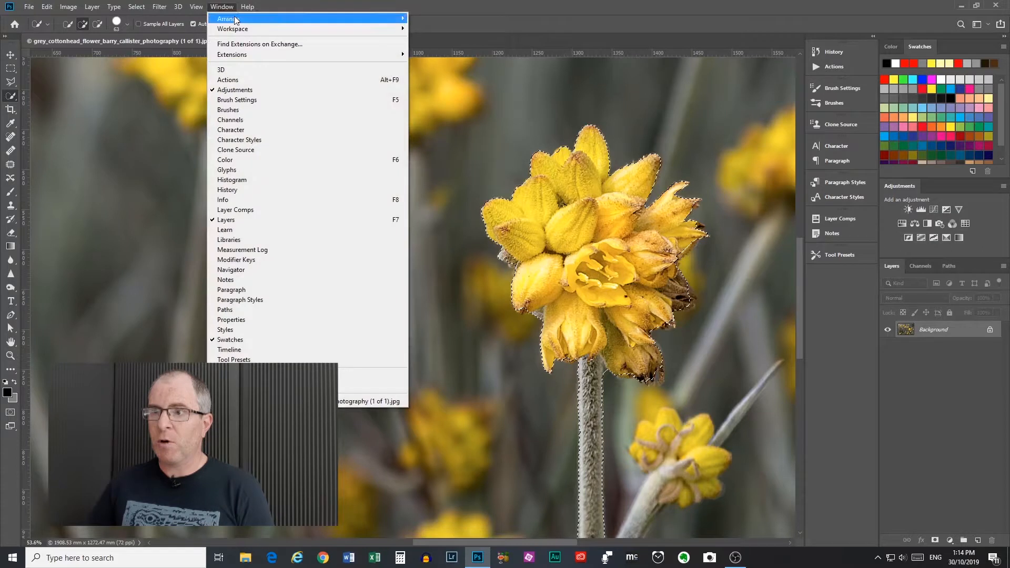
{"action": "mouse_move", "coordinate": [232, 19]}
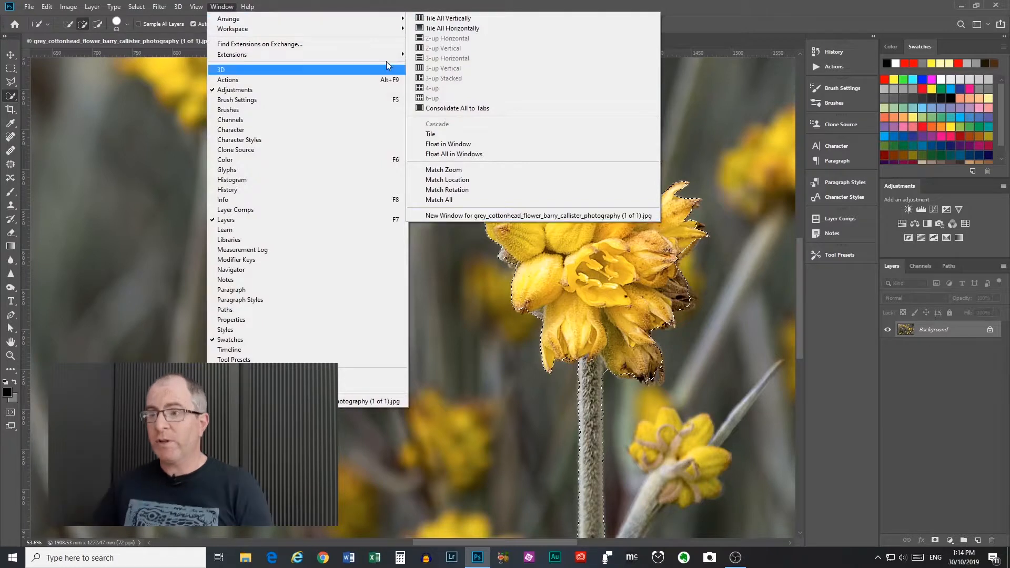
{"action": "left_click", "coordinate": [334, 4]}
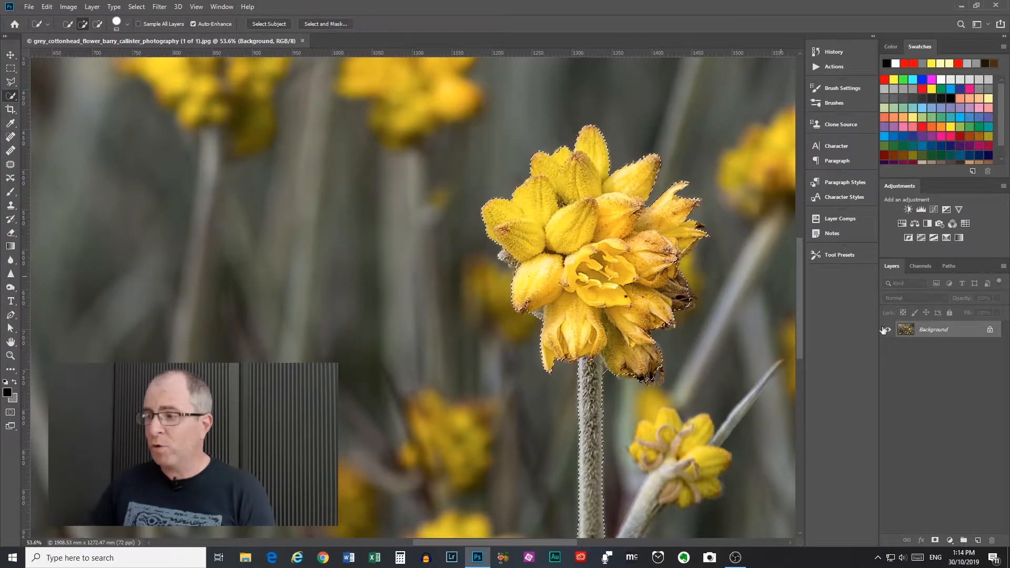
Reopen the flower selection in Select and Mask and set the view mode to Overlay
{"action": "left_click", "coordinate": [323, 21]}
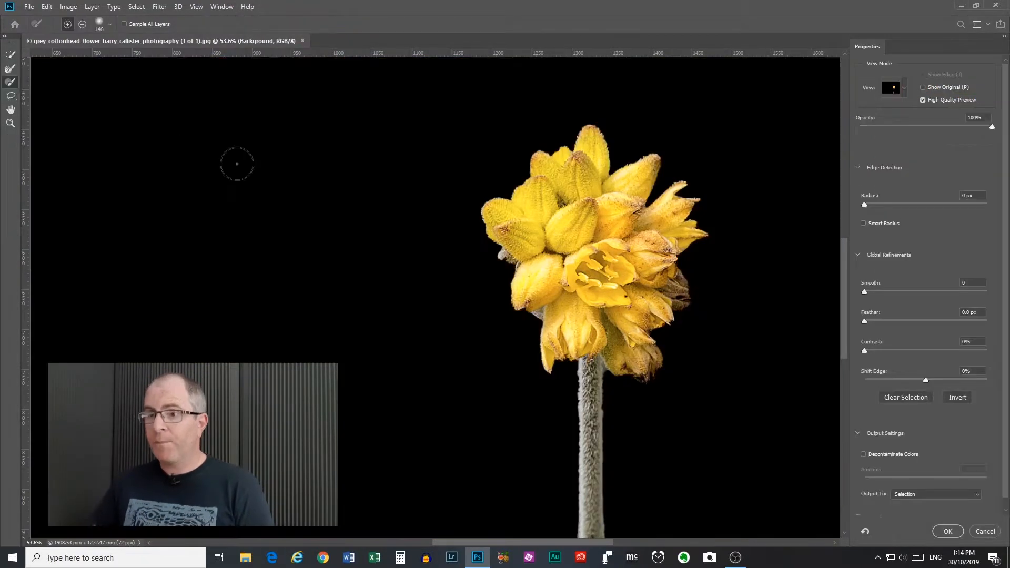
{"action": "left_click", "coordinate": [904, 89]}
{"action": "left_click", "coordinate": [887, 155]}
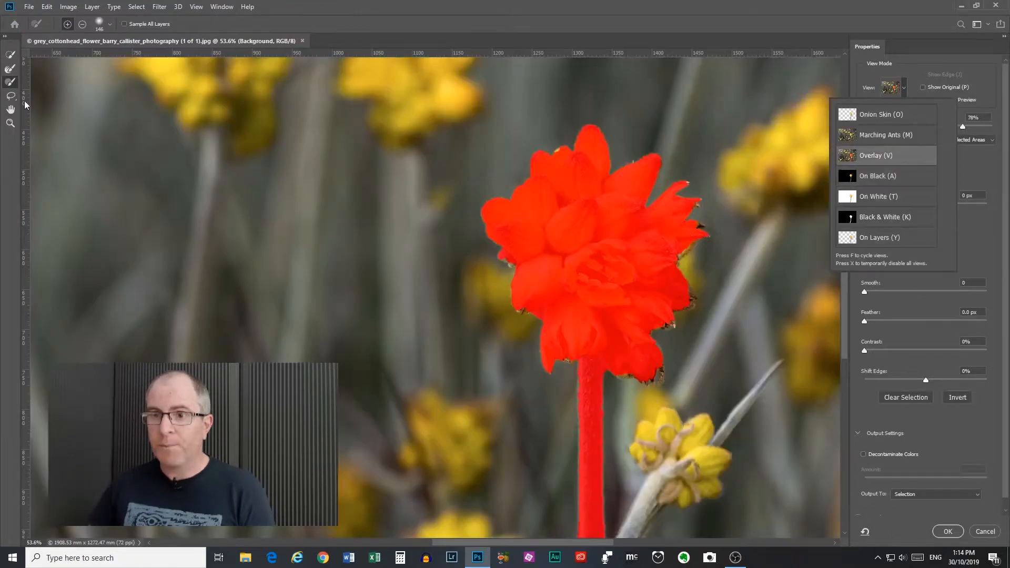
Try the Hand tool's Scroll All Windows option while panning the flower head, and turn the option off again
{"action": "left_click", "coordinate": [10, 109]}
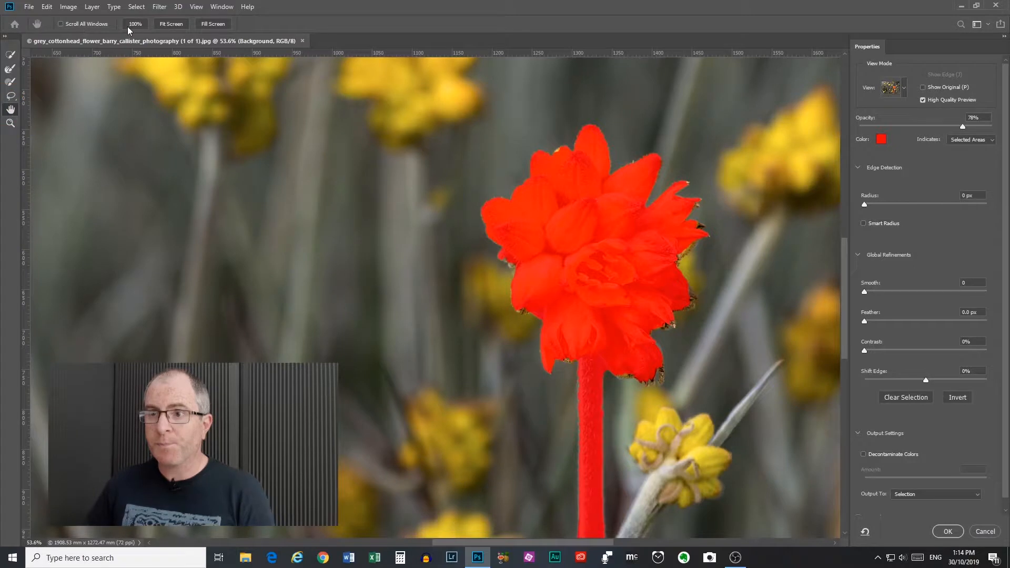
{"action": "left_click", "coordinate": [67, 24]}
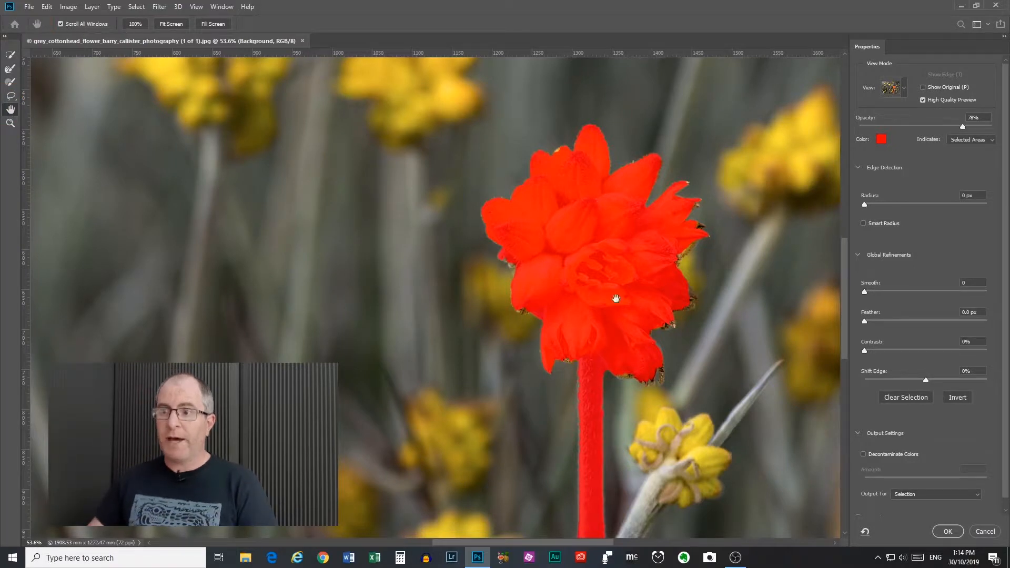
{"action": "left_click_drag", "start_coordinate": [638, 264], "coordinate": [433, 255]}
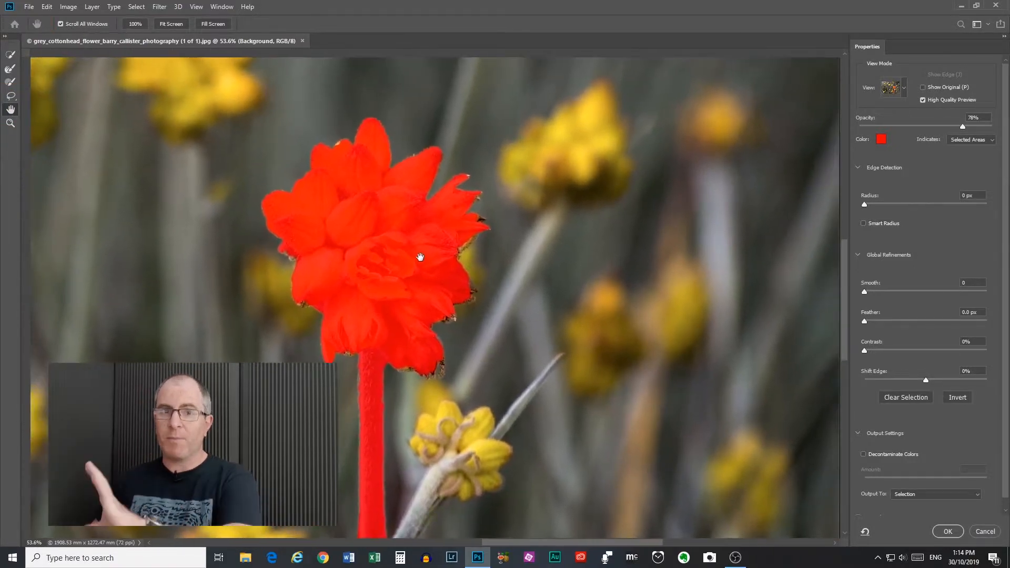
{"action": "key", "text": "ctrl+r"}
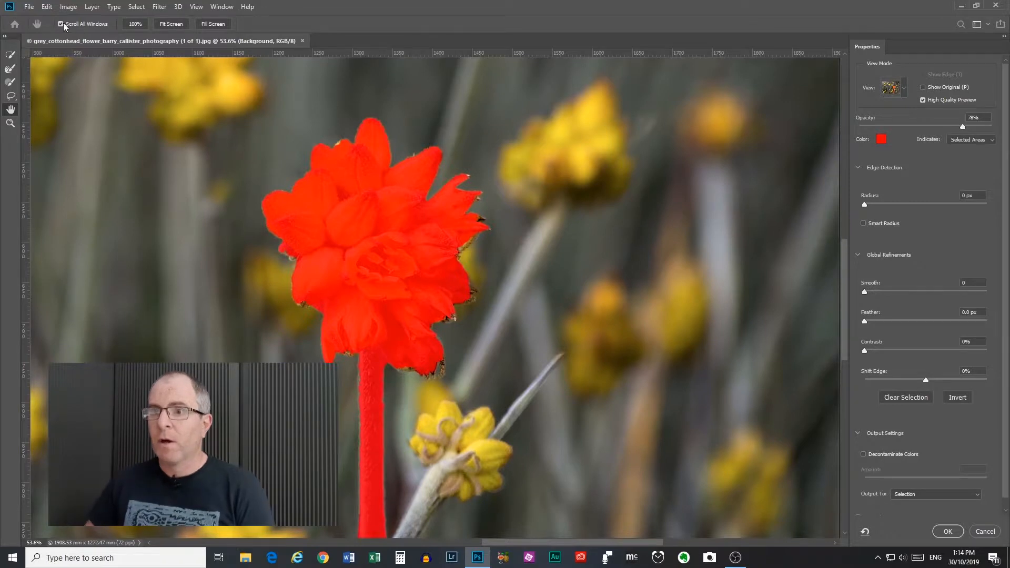
Compare the photo at 100%, Fit Screen and Fill Screen, and inspect the flower head at 100%
{"action": "left_click", "coordinate": [132, 24]}
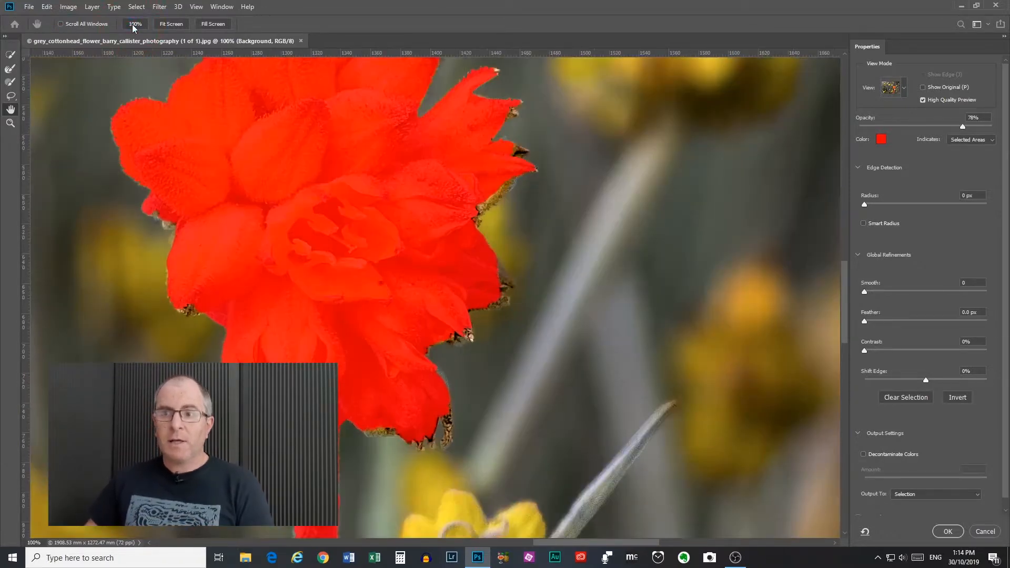
{"action": "left_click", "coordinate": [170, 23]}
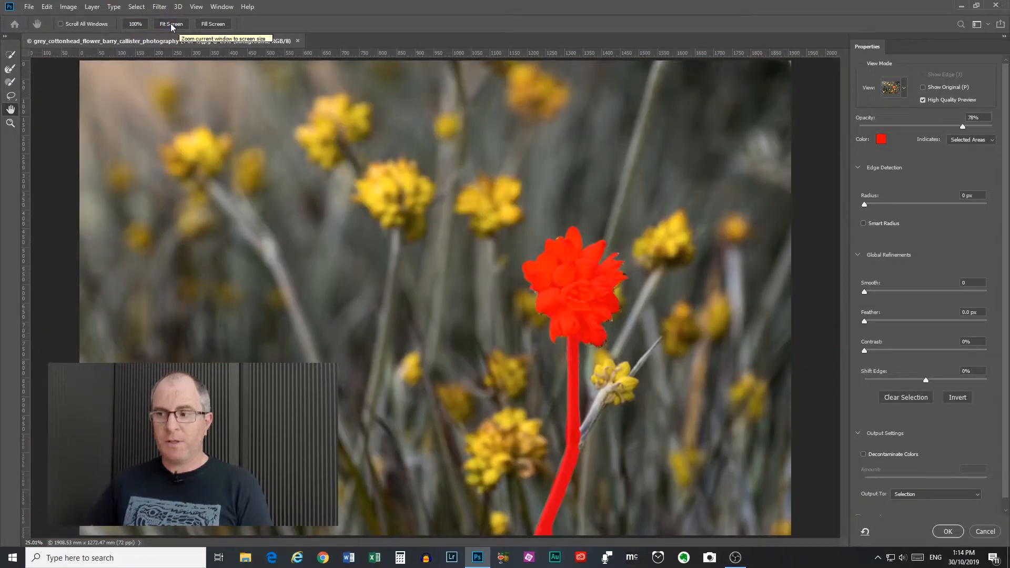
{"action": "left_click", "coordinate": [215, 24]}
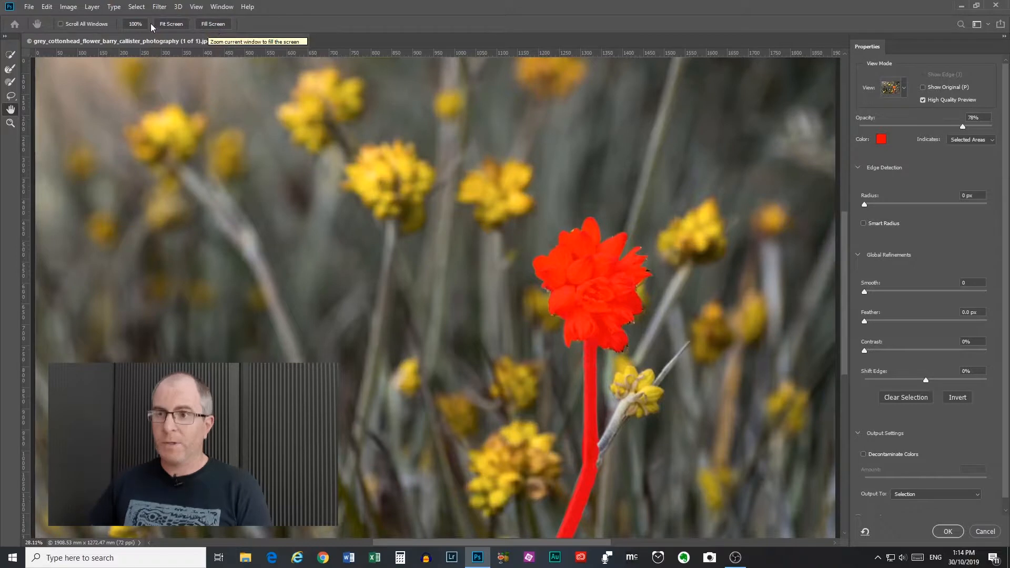
{"action": "left_click", "coordinate": [131, 23]}
{"action": "left_click_drag", "start_coordinate": [814, 234], "coordinate": [231, 211]}
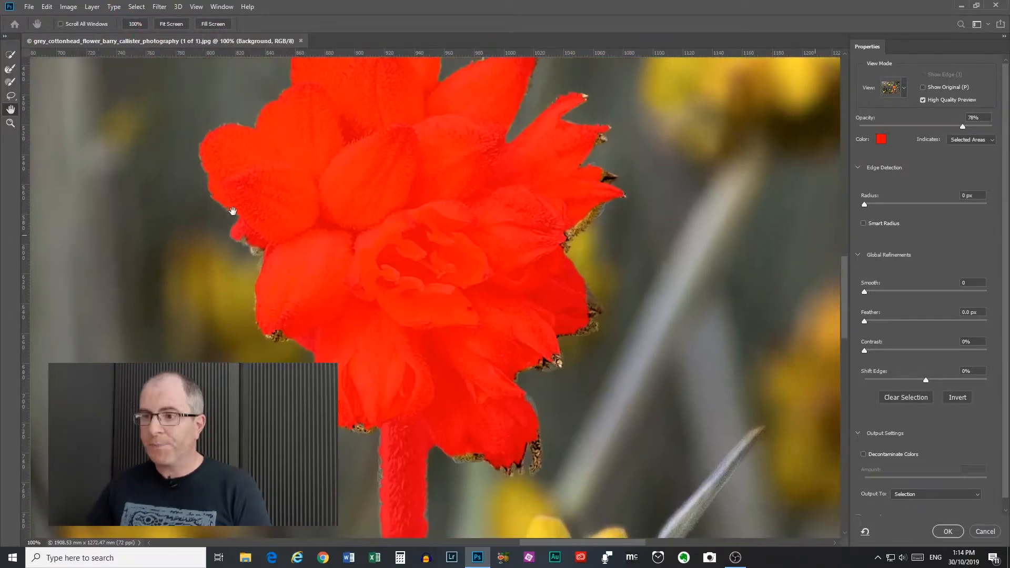
Inspect the flower's centre at 200% with the Zoom tool and step back out to 50%
{"action": "left_click", "coordinate": [10, 123]}
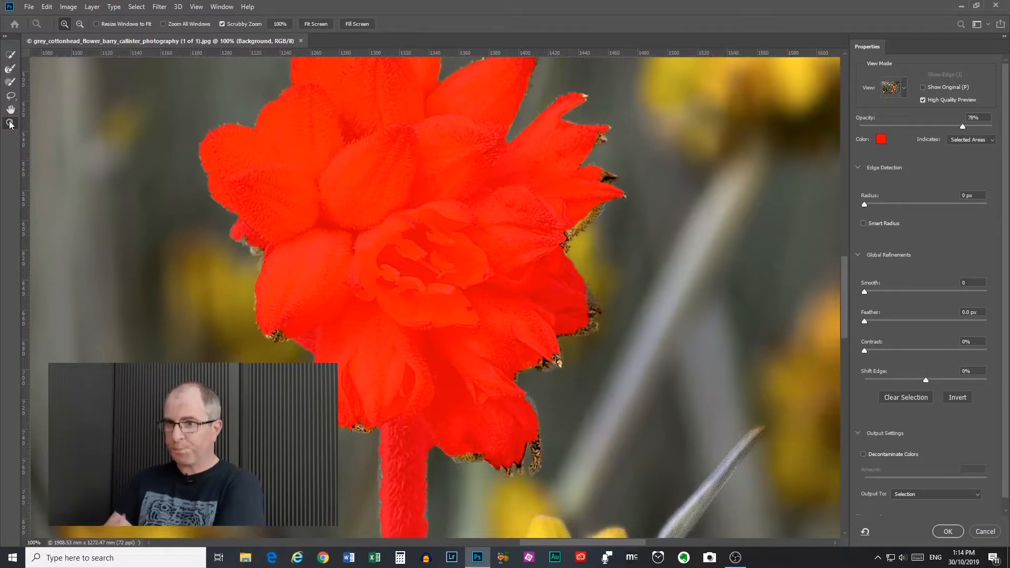
{"action": "left_click", "coordinate": [392, 236]}
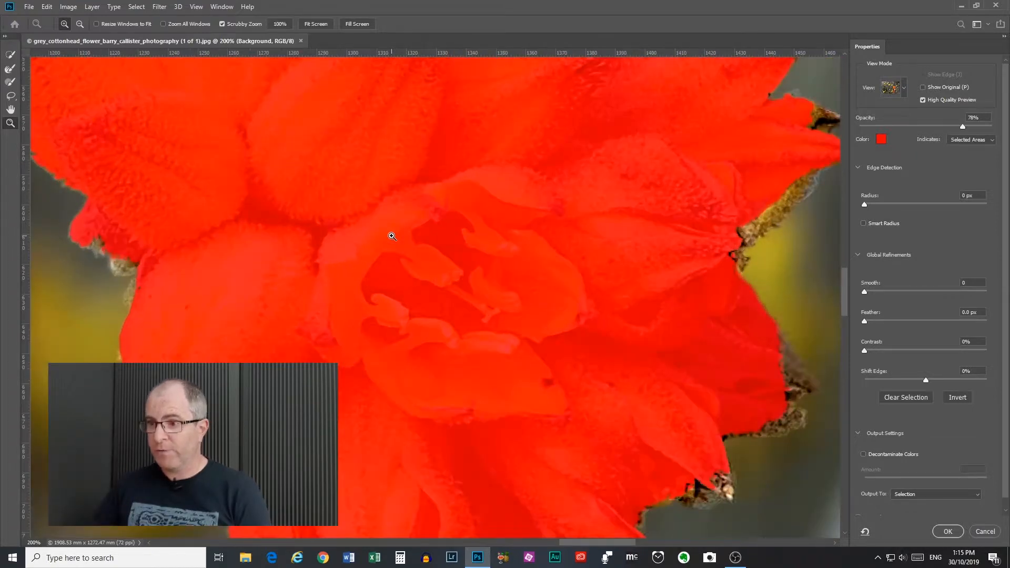
{"action": "left_click", "coordinate": [392, 236], "text": "alt"}
{"action": "left_click", "coordinate": [392, 236], "text": "alt"}
{"action": "left_click", "coordinate": [391, 236], "text": "alt"}
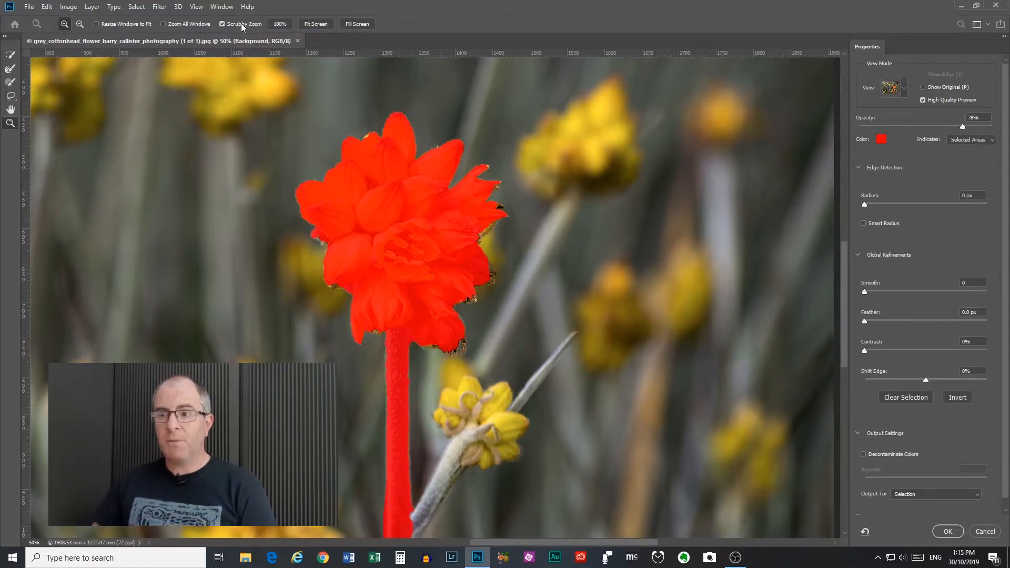
Use scrubby zoom on the flower head to magnify it and shrink the whole photo, ending with the full image in view
{"action": "left_click_drag", "start_coordinate": [407, 232], "coordinate": [407, 232]}
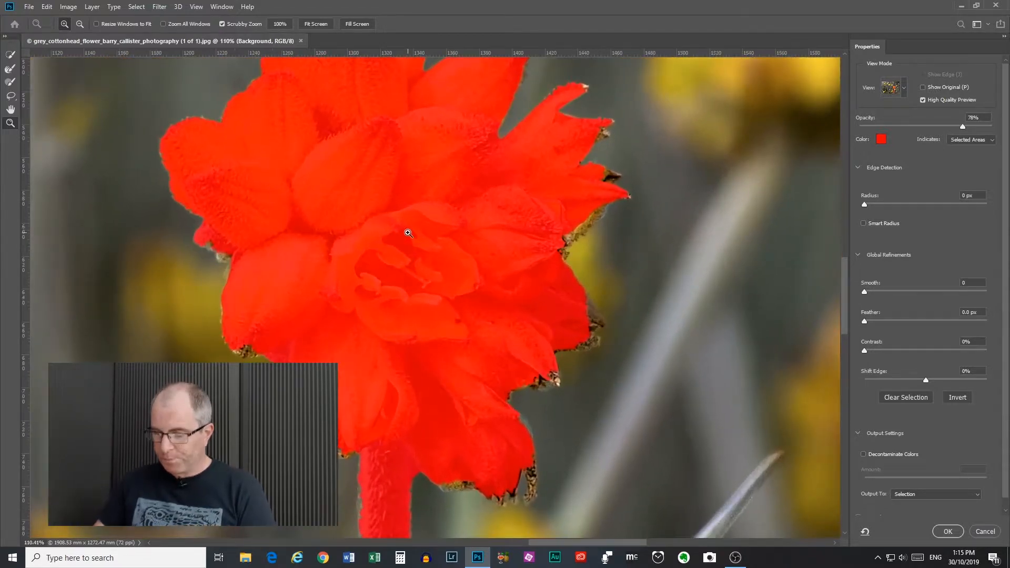
{"action": "right_click", "coordinate": [408, 232]}
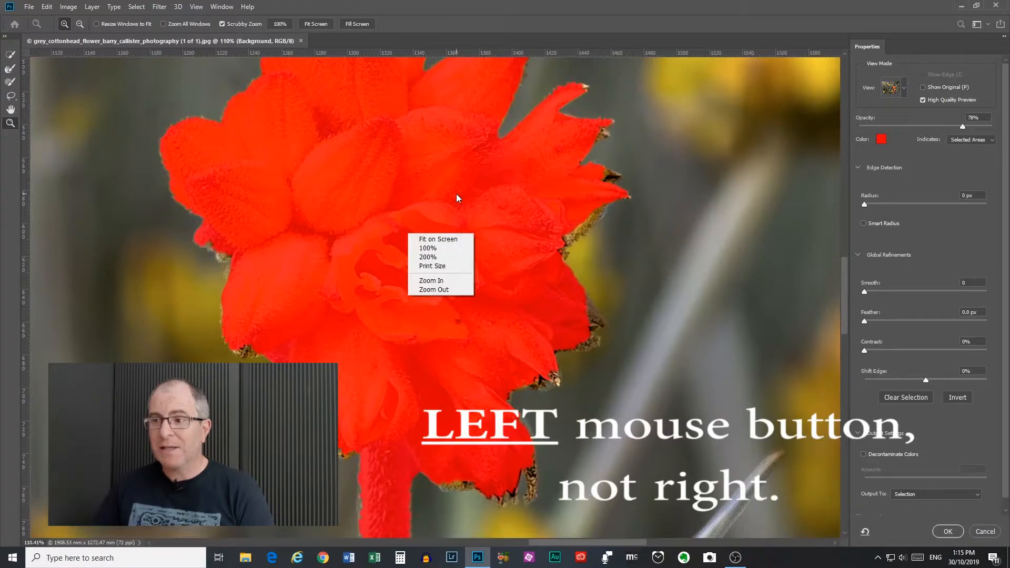
{"action": "left_click", "coordinate": [491, 200]}
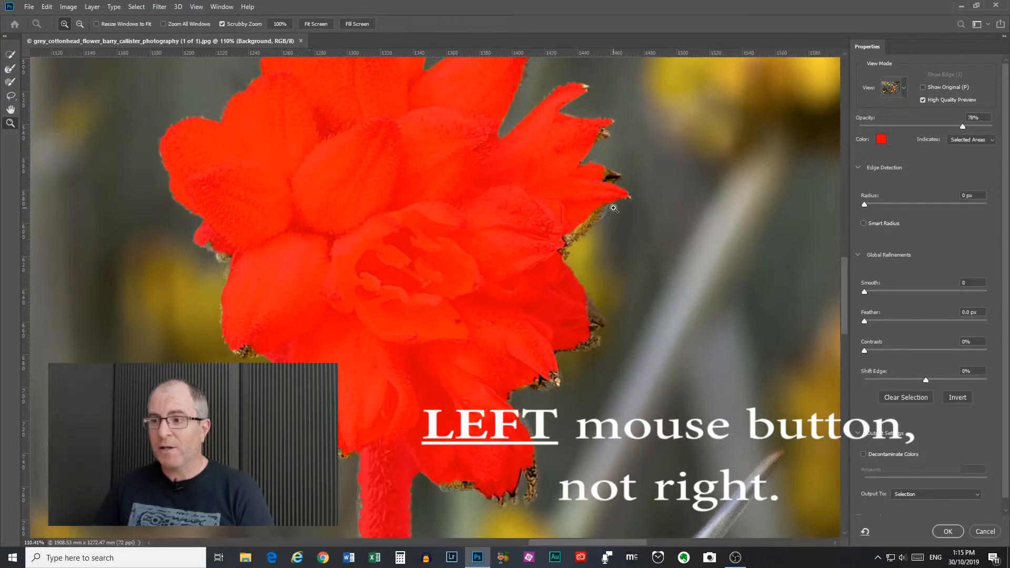
{"action": "left_click_drag", "start_coordinate": [391, 284], "coordinate": [300, 279]}
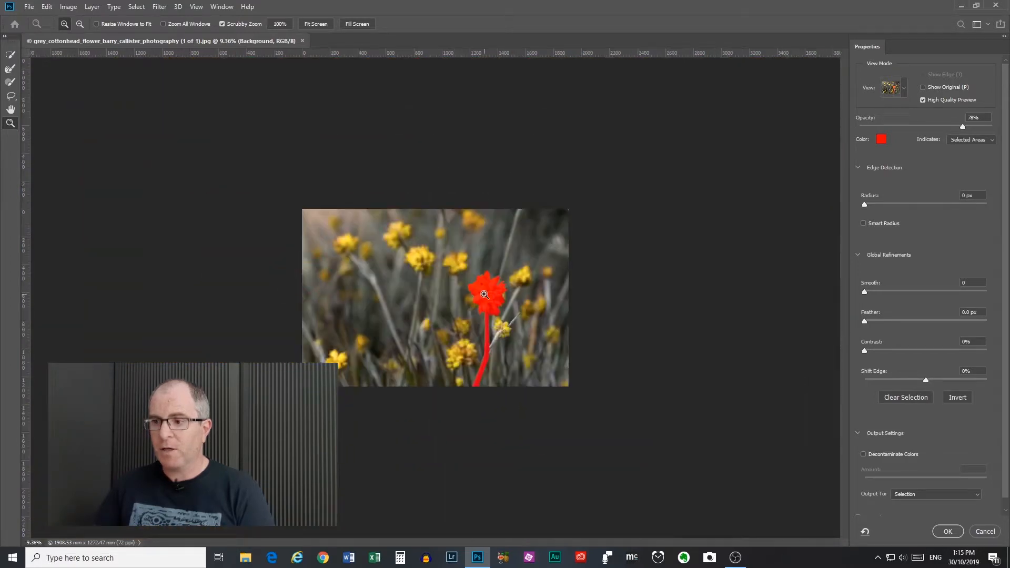
{"action": "left_click_drag", "start_coordinate": [484, 294], "coordinate": [596, 292]}
{"action": "key", "text": "alt"}
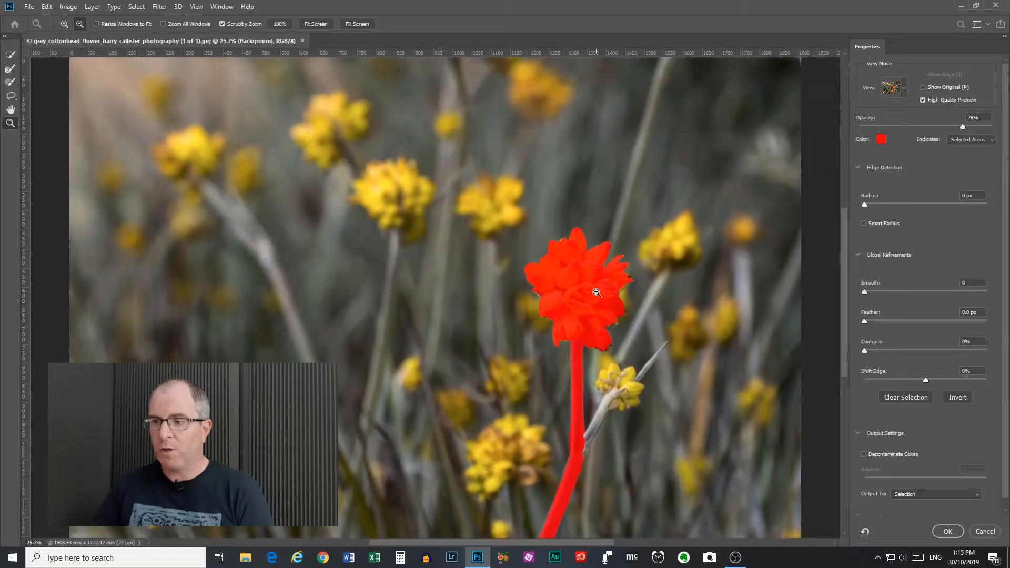
{"action": "left_click", "coordinate": [596, 292], "text": "alt"}
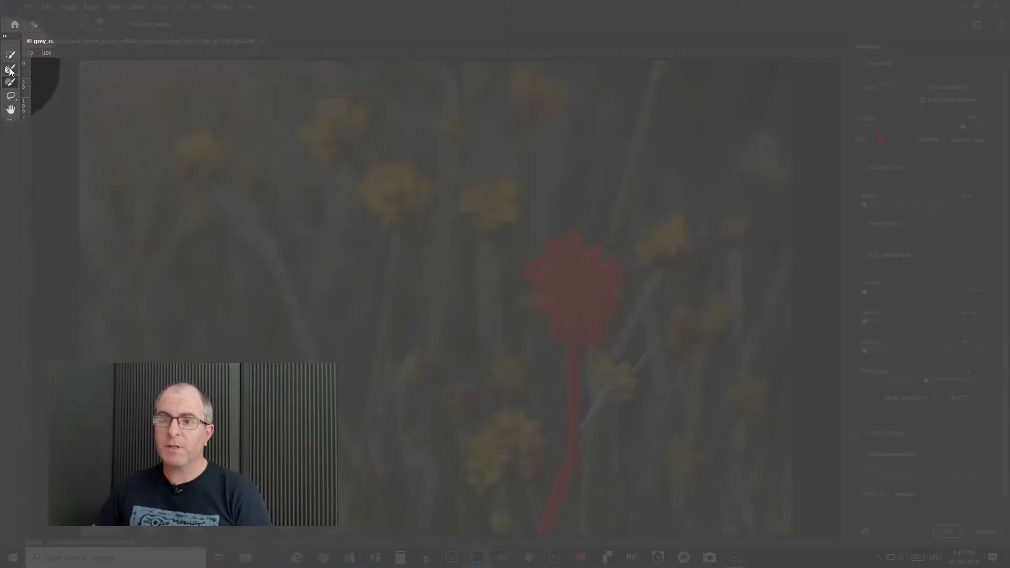
Paint over the flower head's fuzzy petal edges with the Refine Edge Brush, including the lower petals around the stem
{"action": "left_click", "coordinate": [10, 70]}
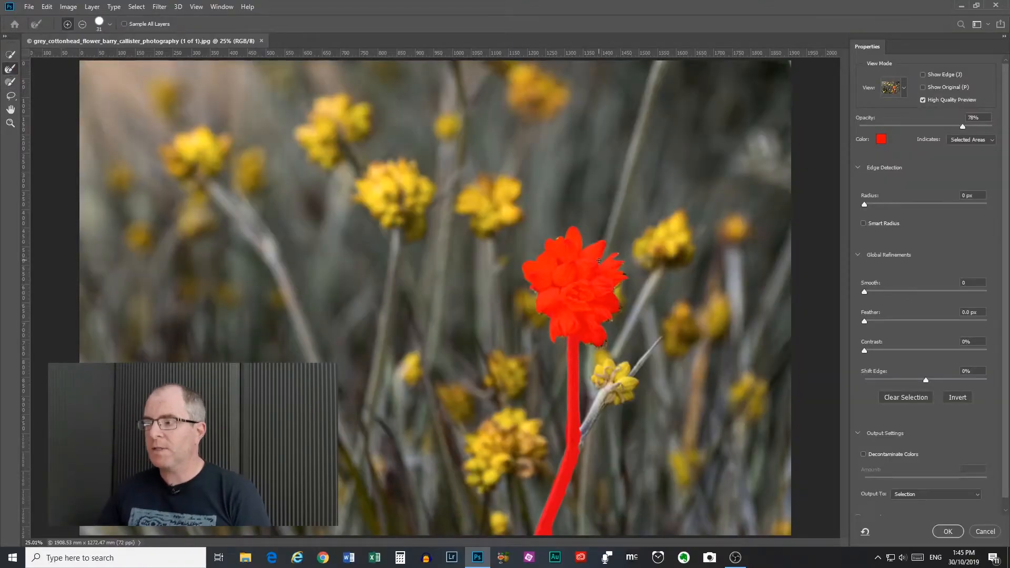
{"action": "scroll", "coordinate": [598, 260], "scroll_direction": "up", "scroll_amount": 3}
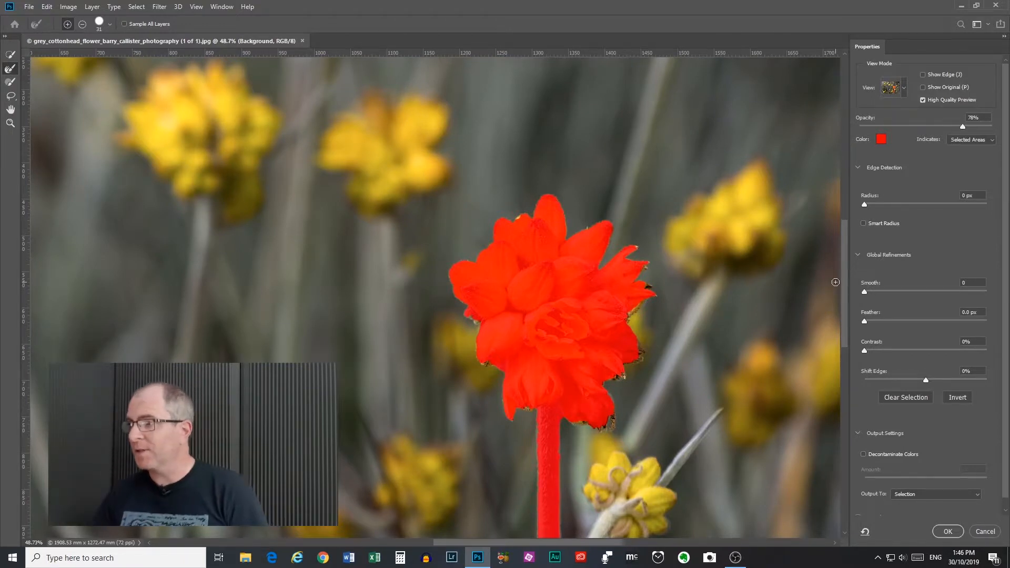
{"action": "mouse_move", "coordinate": [841, 271]}
{"action": "left_mouse_down"}
{"action": "mouse_move", "coordinate": [841, 254]}
{"action": "mouse_move", "coordinate": [843, 273]}
{"action": "left_mouse_up"}
{"action": "scroll", "coordinate": [578, 253], "scroll_direction": "up", "scroll_amount": 5}
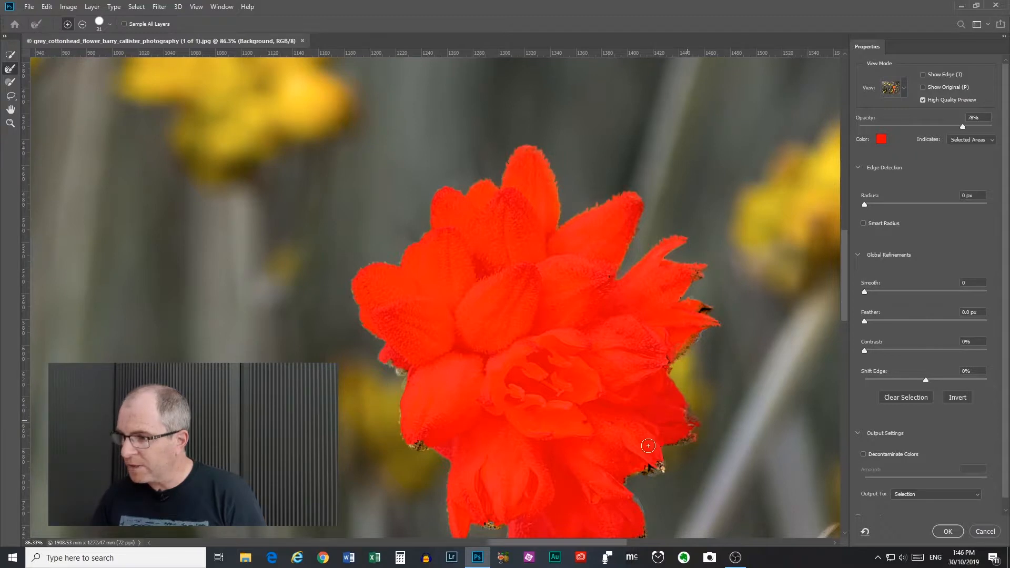
{"action": "scroll", "coordinate": [847, 286], "scroll_direction": "down", "scroll_amount": 3}
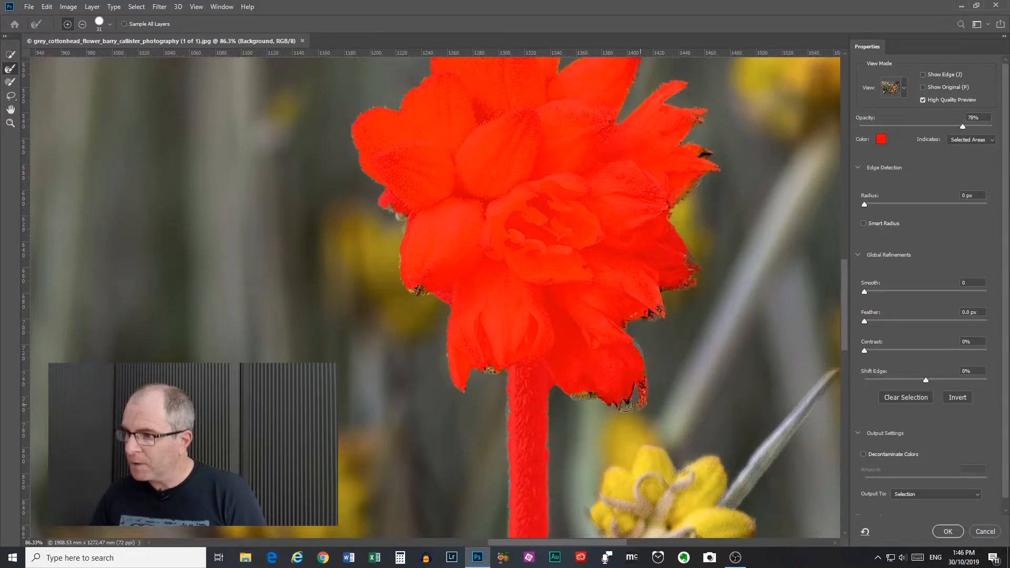
{"action": "left_click_drag", "start_coordinate": [572, 395], "coordinate": [551, 379]}
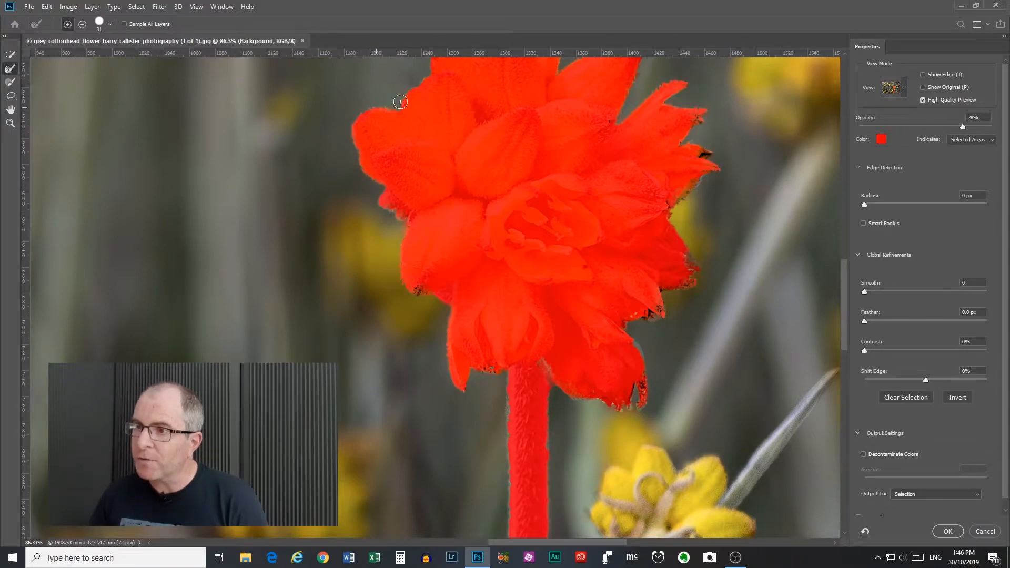
{"action": "left_click_drag", "start_coordinate": [846, 288], "coordinate": [847, 254]}
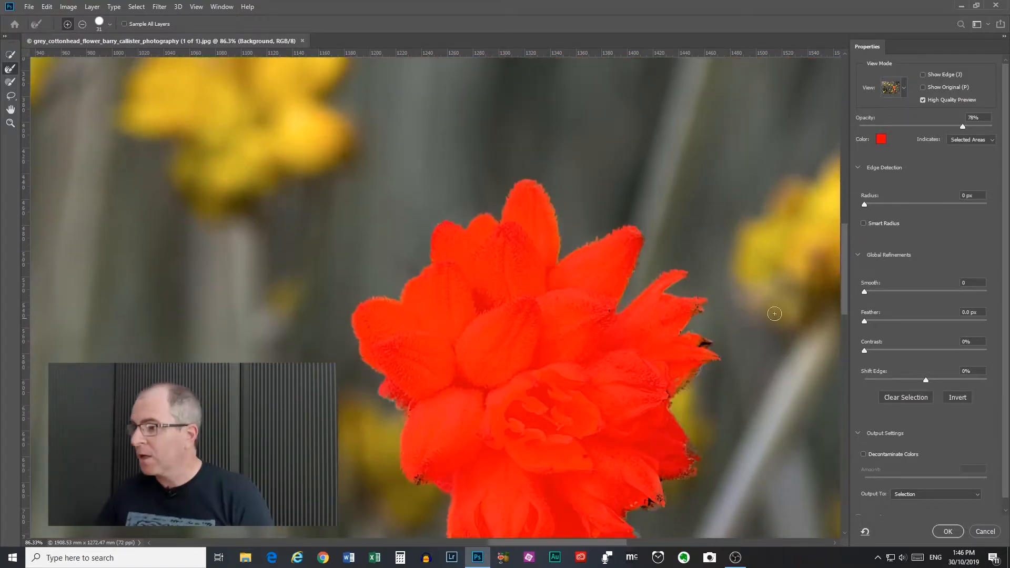
{"action": "left_click_drag", "start_coordinate": [845, 265], "coordinate": [844, 294]}
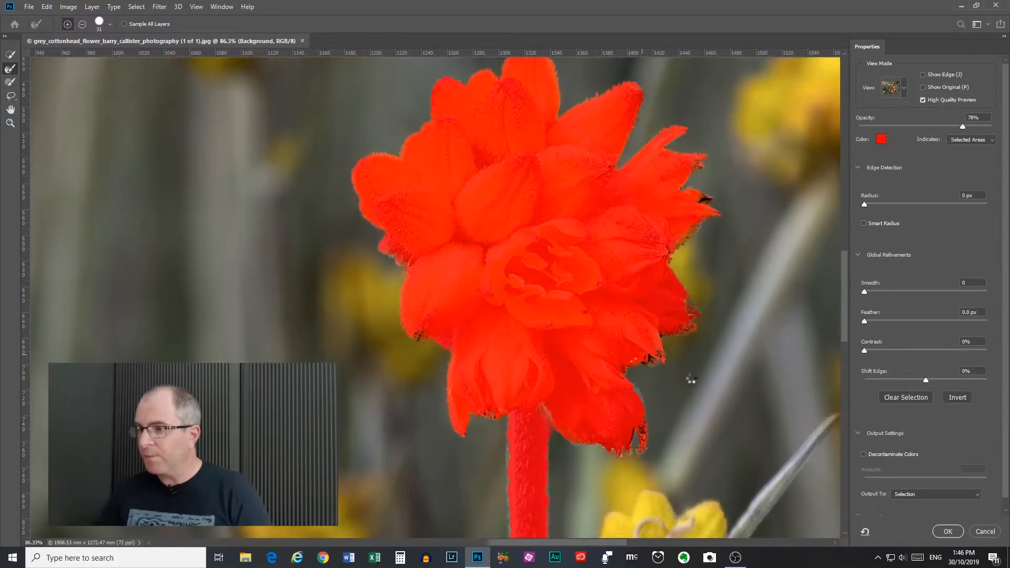
{"action": "left_click_drag", "start_coordinate": [844, 323], "coordinate": [843, 311]}
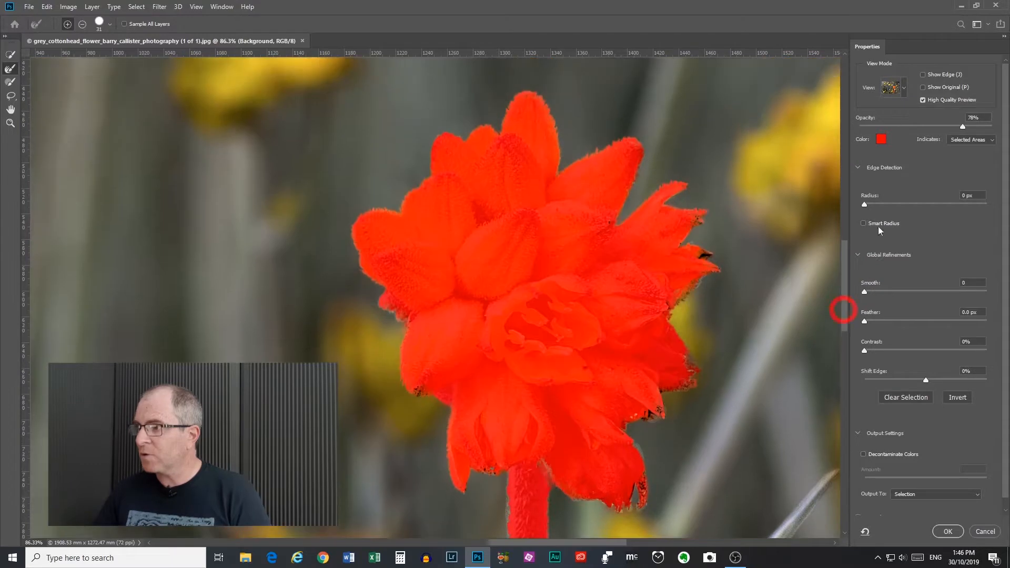
Inspect the refined cutout in the On Black, On White and Black & White view modes
{"action": "left_click", "coordinate": [903, 88]}
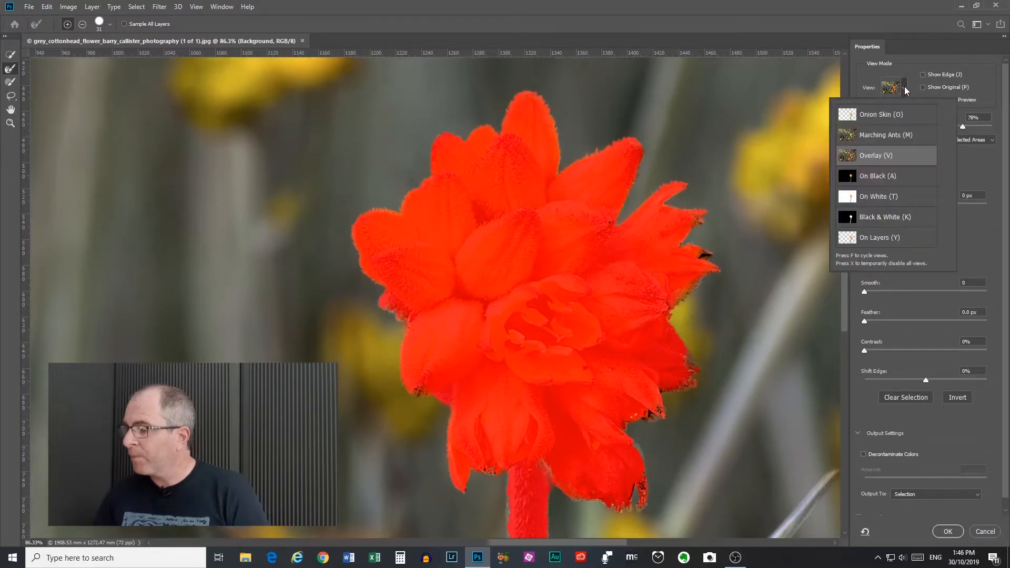
{"action": "left_click", "coordinate": [881, 178]}
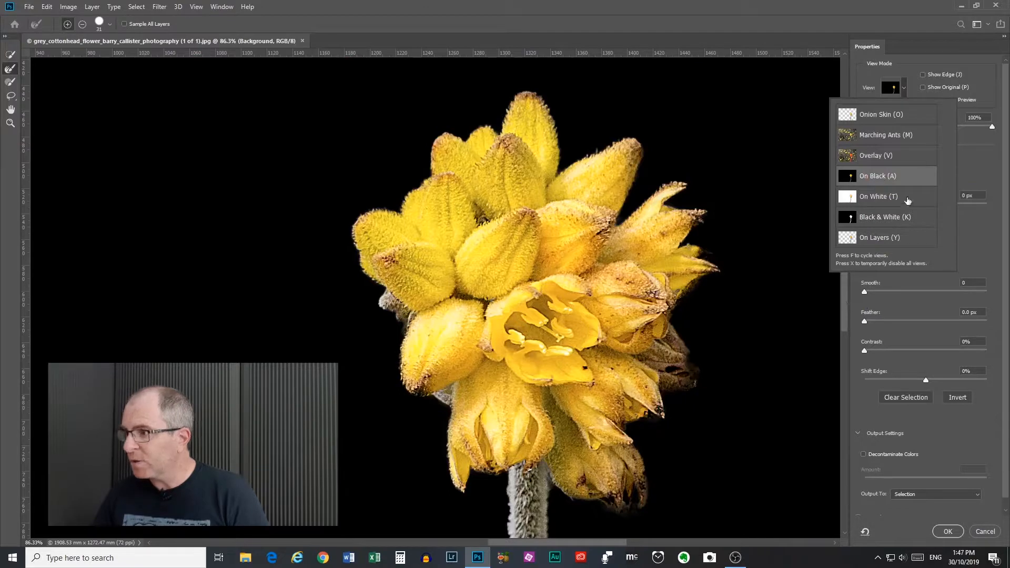
{"action": "left_click", "coordinate": [890, 197]}
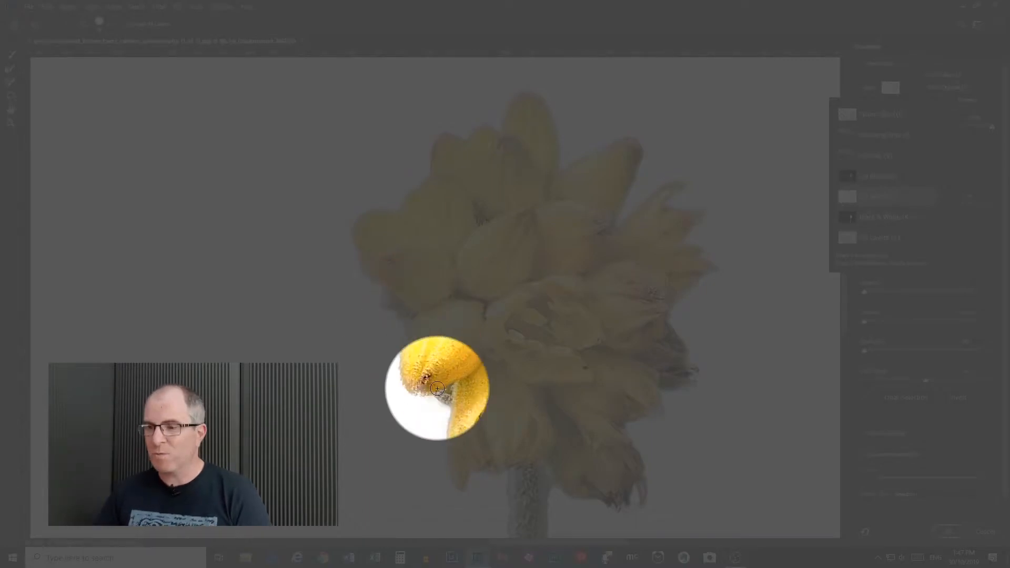
{"action": "left_click", "coordinate": [981, 156]}
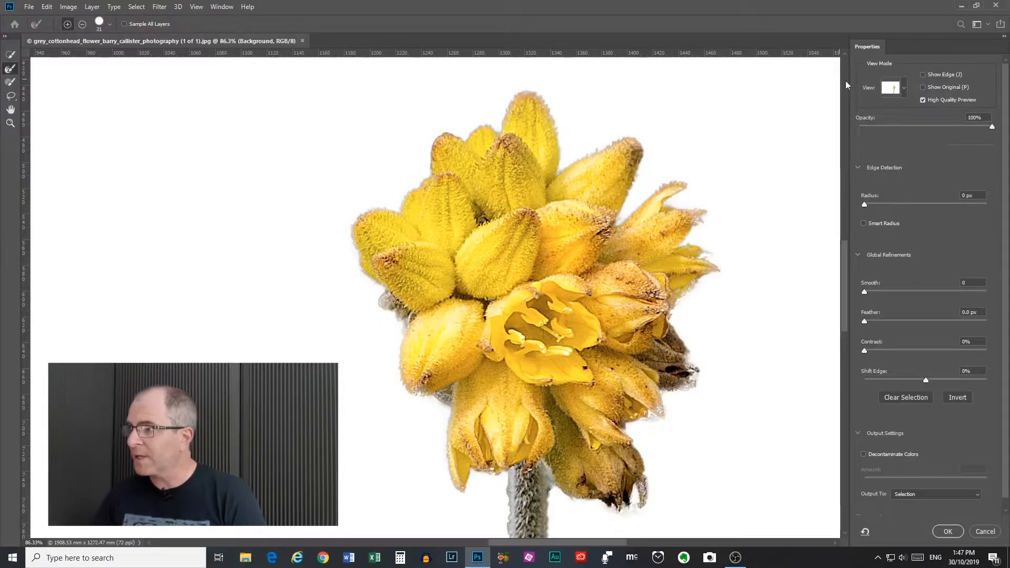
{"action": "left_click", "coordinate": [903, 89]}
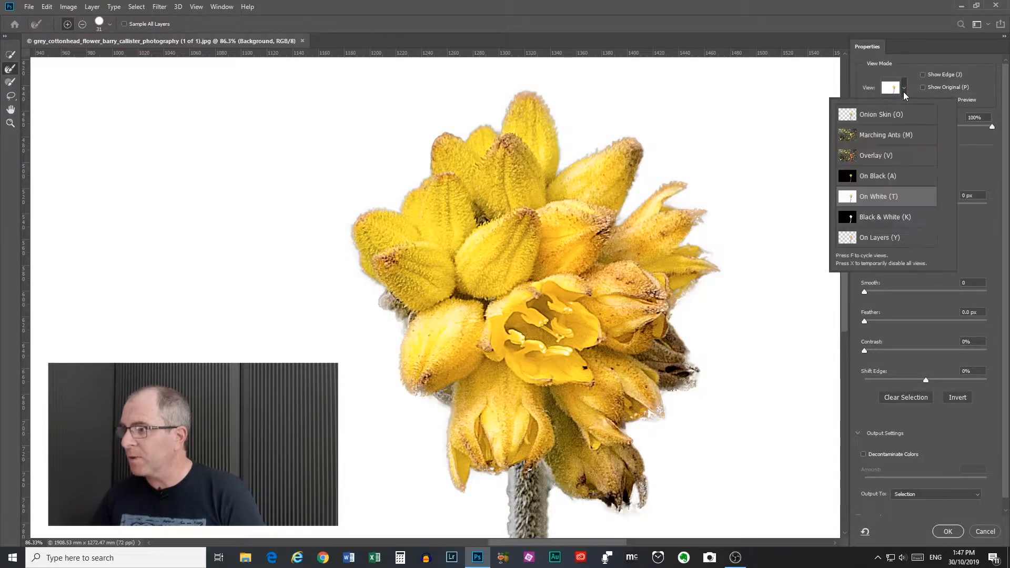
{"action": "left_click", "coordinate": [885, 216]}
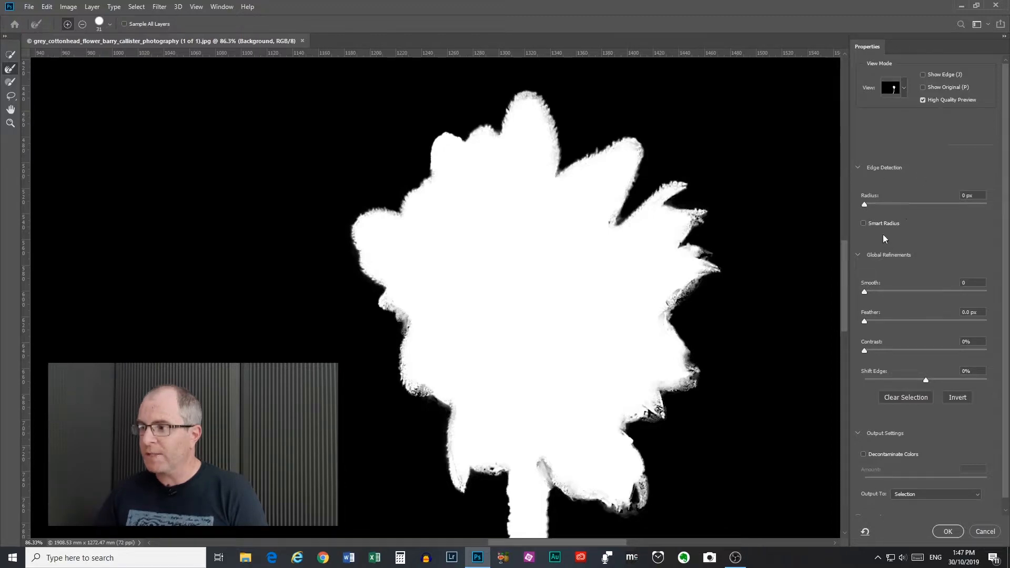
Discard the Select and Mask refinements and reopen the workspace on the original selection in Overlay view
{"action": "left_click", "coordinate": [984, 531]}
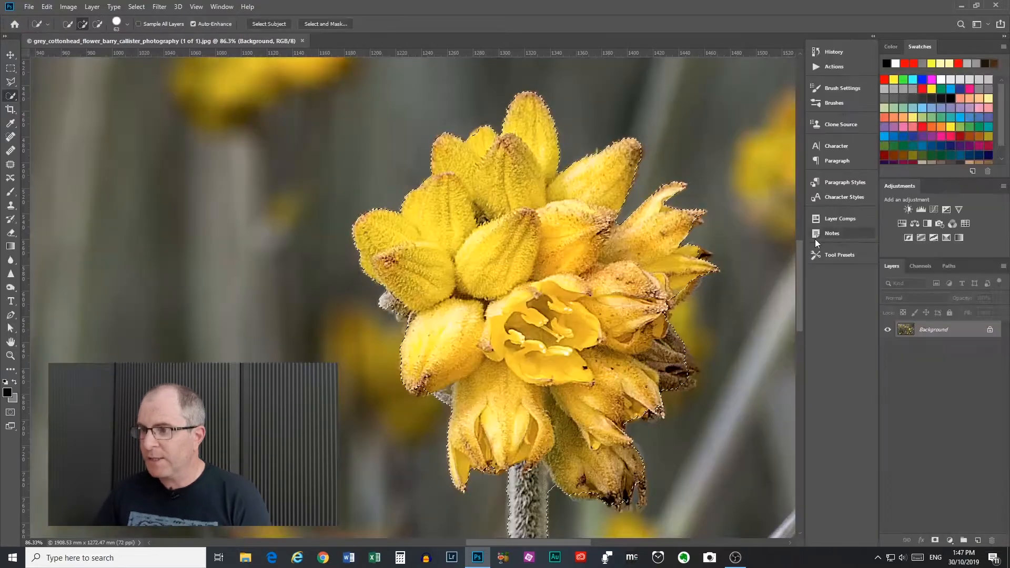
{"action": "left_click", "coordinate": [326, 23]}
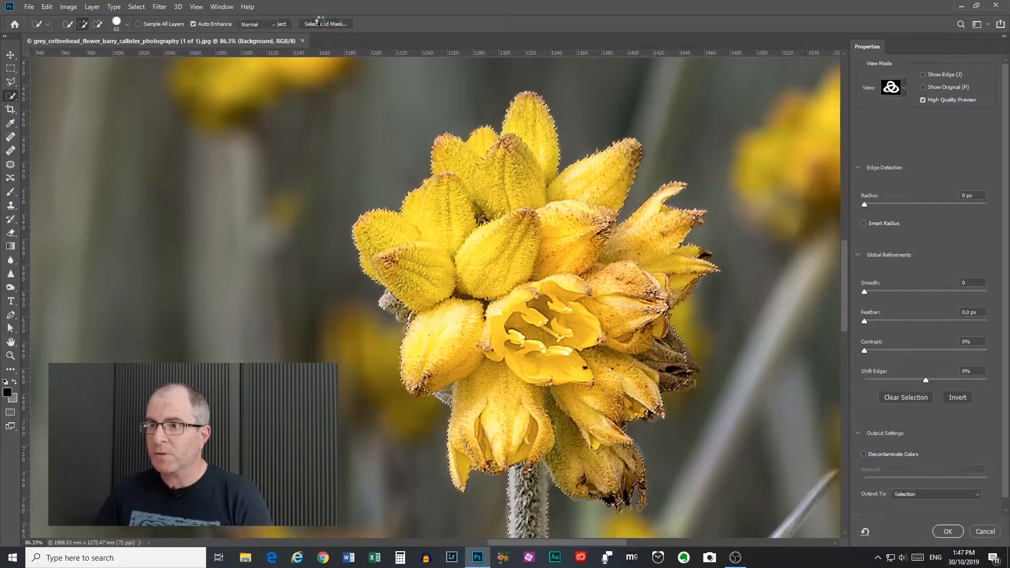
{"action": "left_click", "coordinate": [904, 88]}
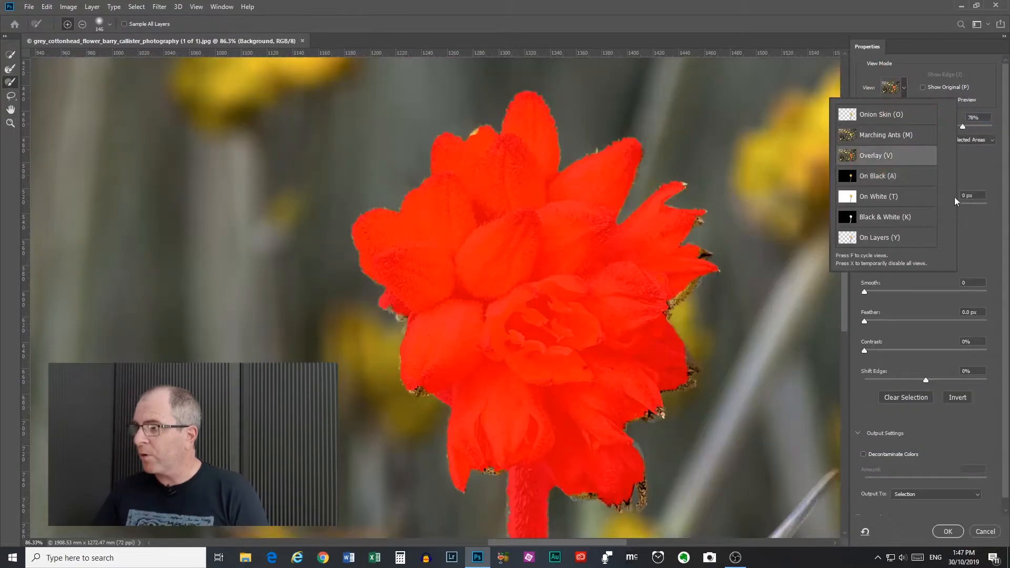
{"action": "left_click", "coordinate": [991, 177]}
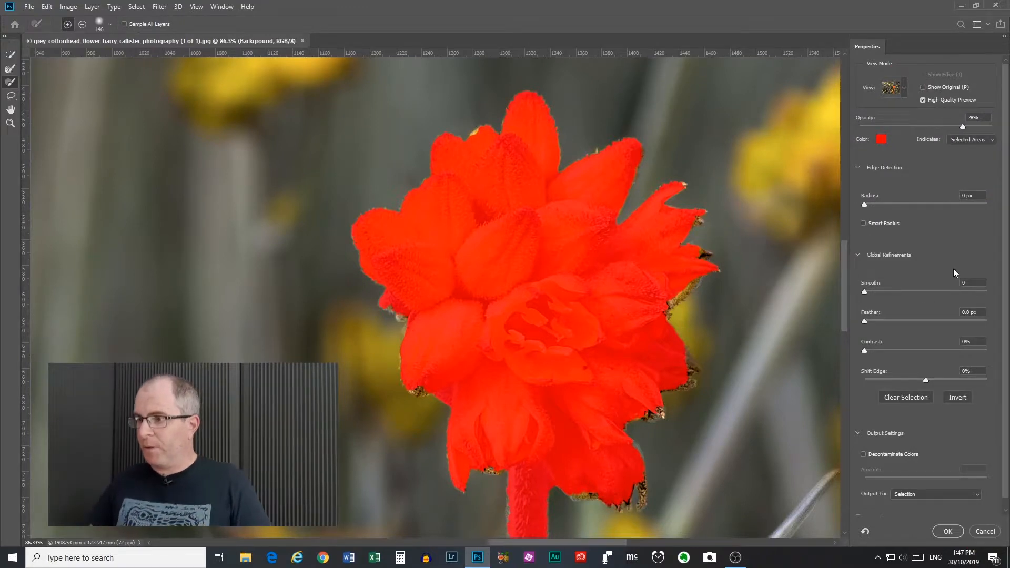
Show only the selection edge on a black background for the whole photo, with an edge detection Radius of 3 px
{"action": "left_click", "coordinate": [11, 69]}
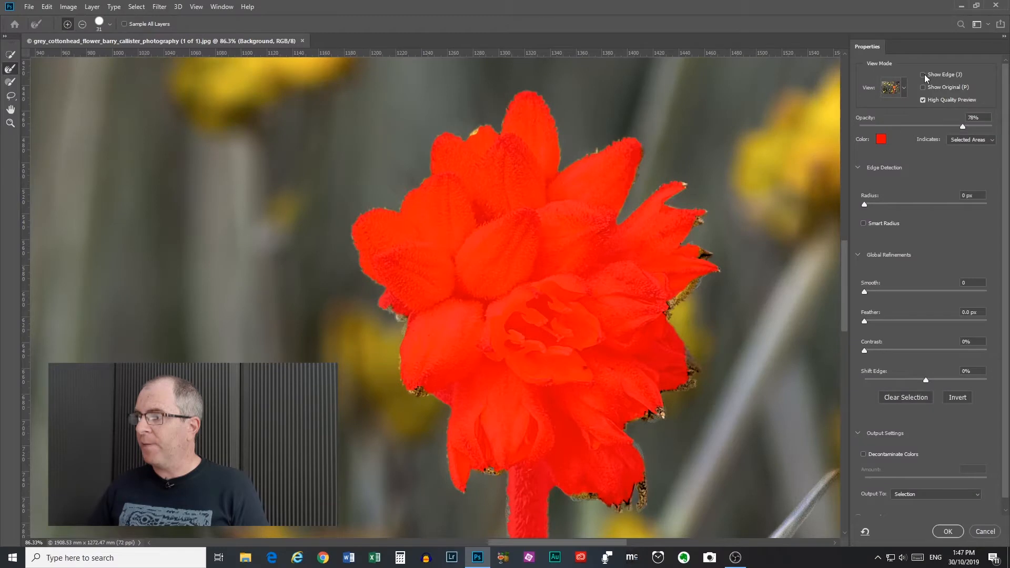
{"action": "left_click", "coordinate": [924, 75]}
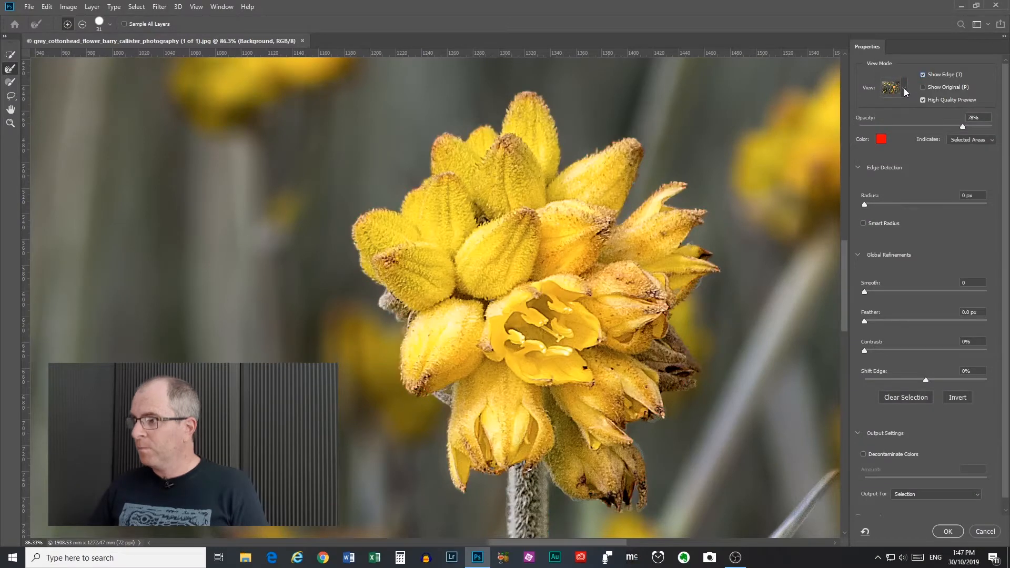
{"action": "left_click", "coordinate": [904, 88]}
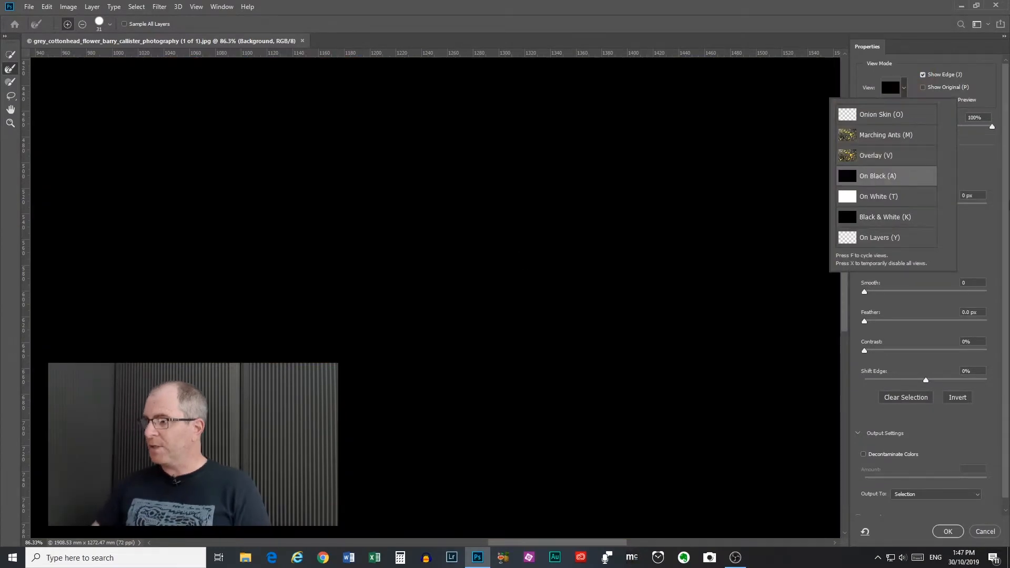
{"action": "left_click", "coordinate": [965, 243]}
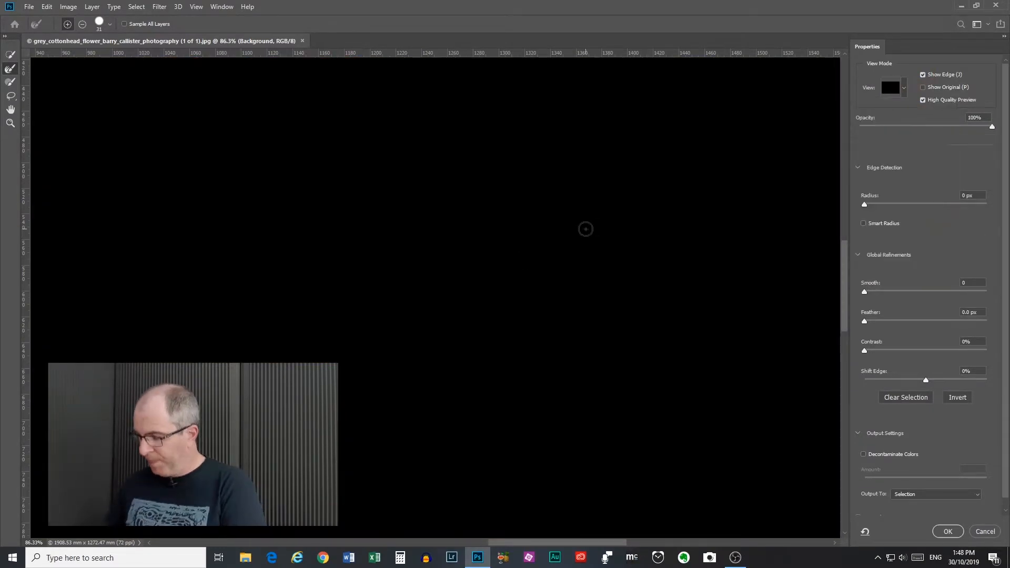
{"action": "key", "text": "ctrl+0"}
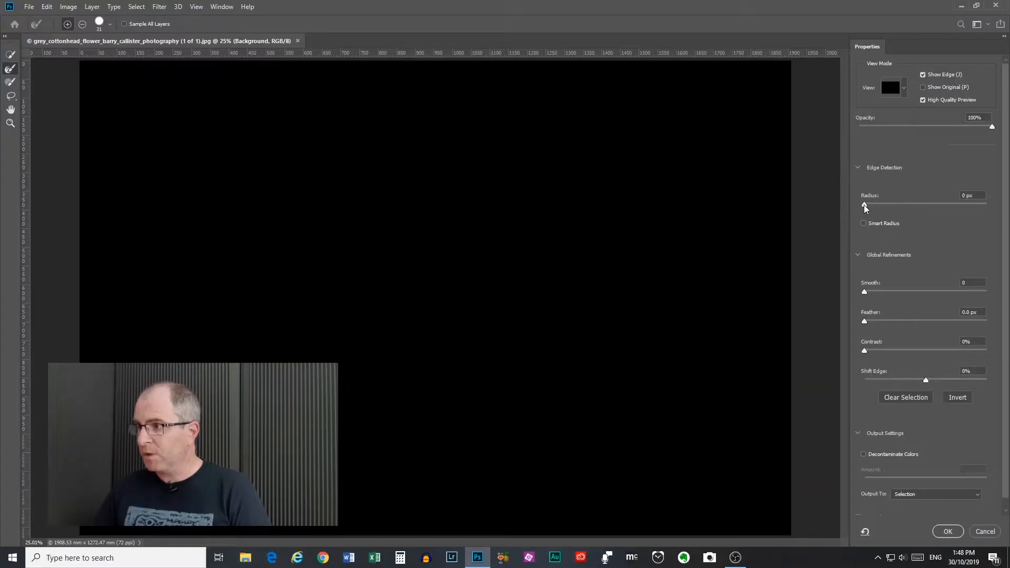
{"action": "left_click_drag", "start_coordinate": [864, 204], "coordinate": [888, 209]}
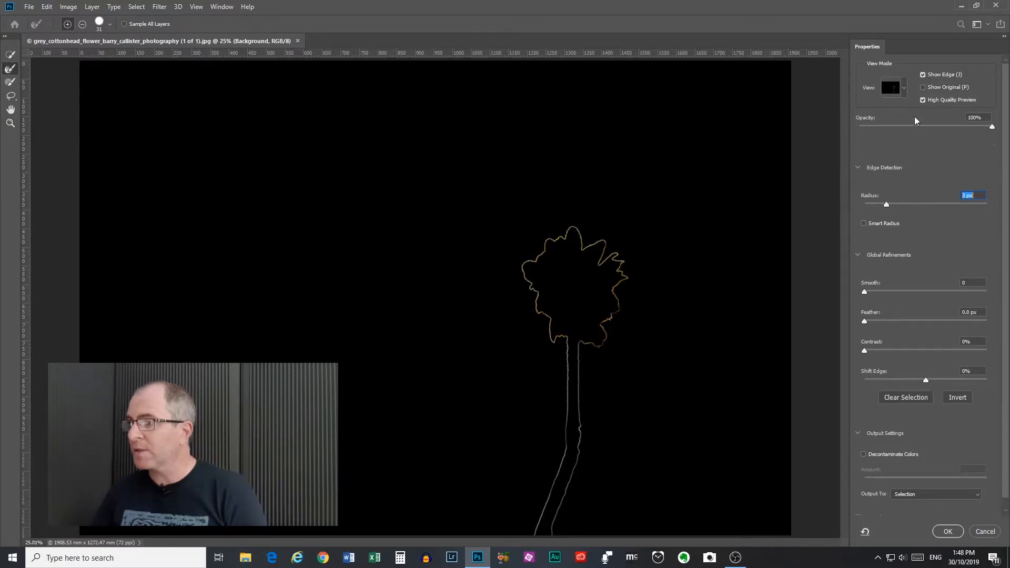
Compare the edge outline in Overlay and On Black views, and turn off Show Edge while on black
{"action": "left_click", "coordinate": [903, 87]}
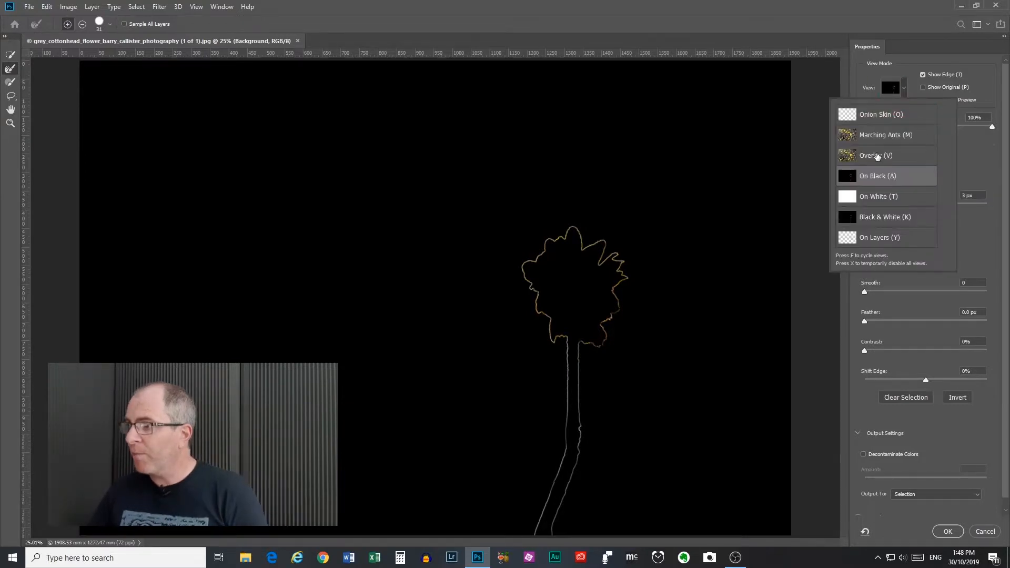
{"action": "left_click", "coordinate": [877, 154]}
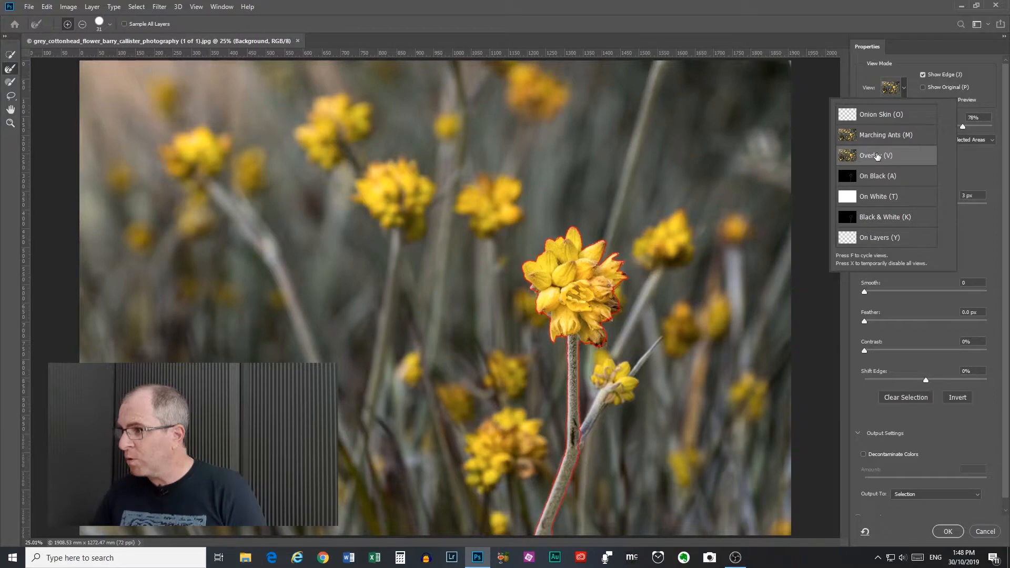
{"action": "left_click", "coordinate": [877, 177]}
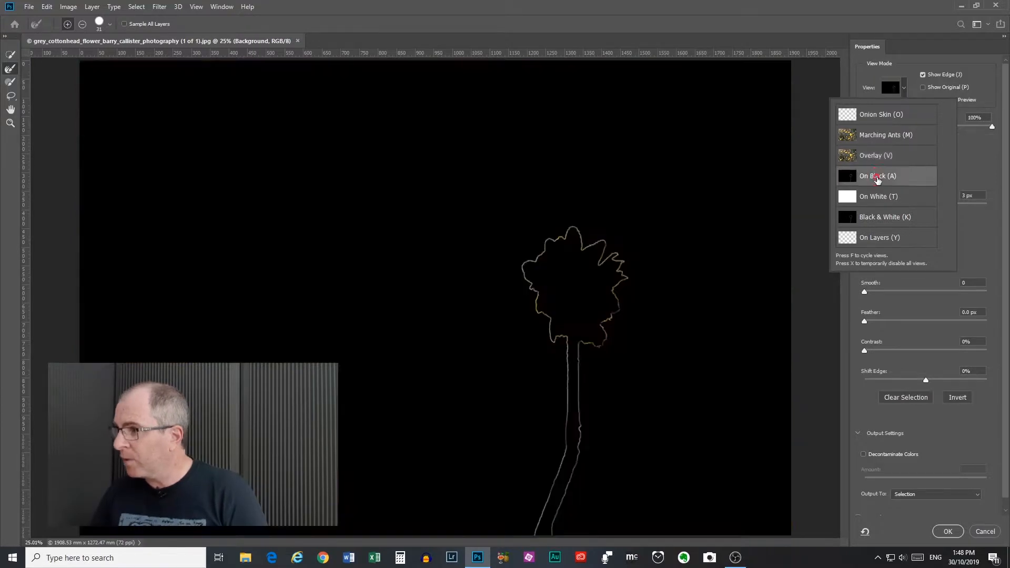
{"action": "left_click", "coordinate": [922, 75]}
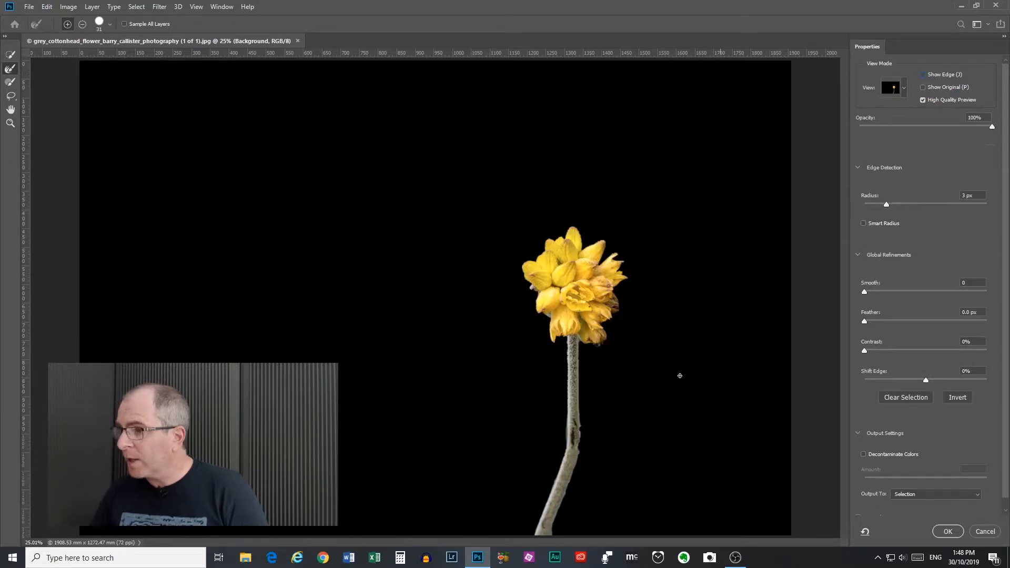
Try edge detection Radius values of 5 px and 84 px, and inspect their effect on the flower head and stem
{"action": "scroll", "coordinate": [586, 358], "scroll_direction": "up", "scroll_amount": 4}
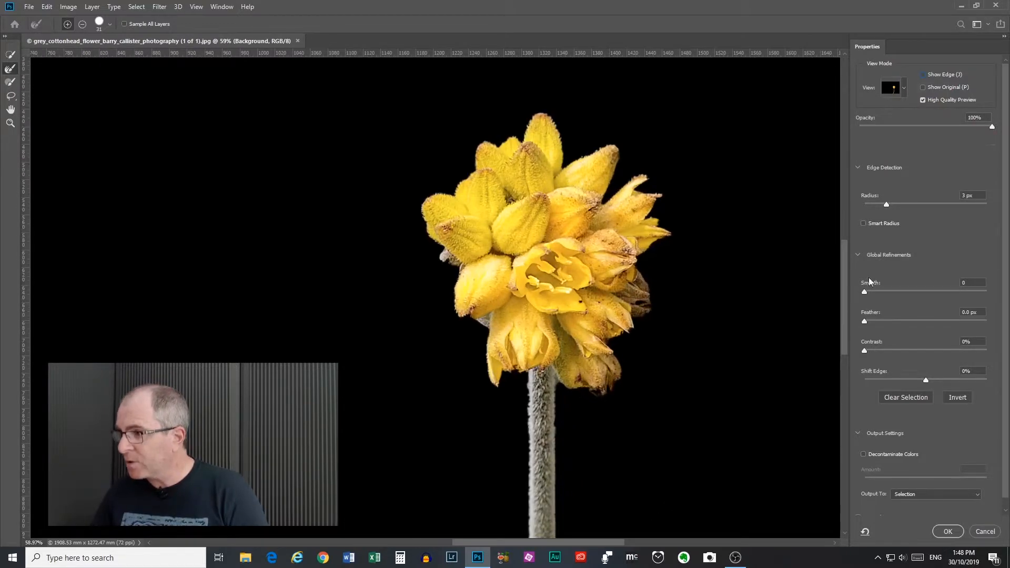
{"action": "left_click_drag", "start_coordinate": [886, 204], "coordinate": [892, 204]}
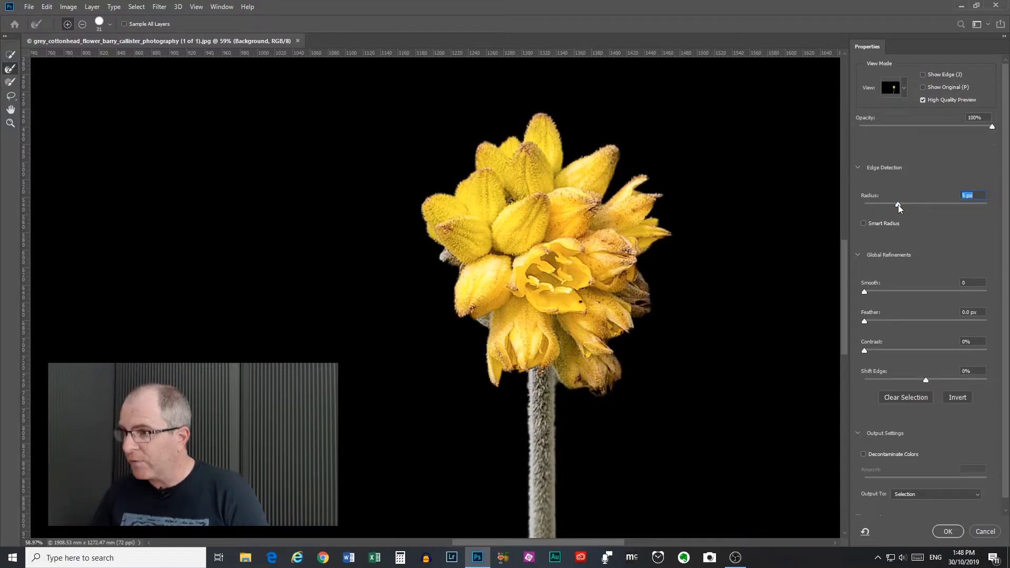
{"action": "left_click_drag", "start_coordinate": [898, 206], "coordinate": [963, 208]}
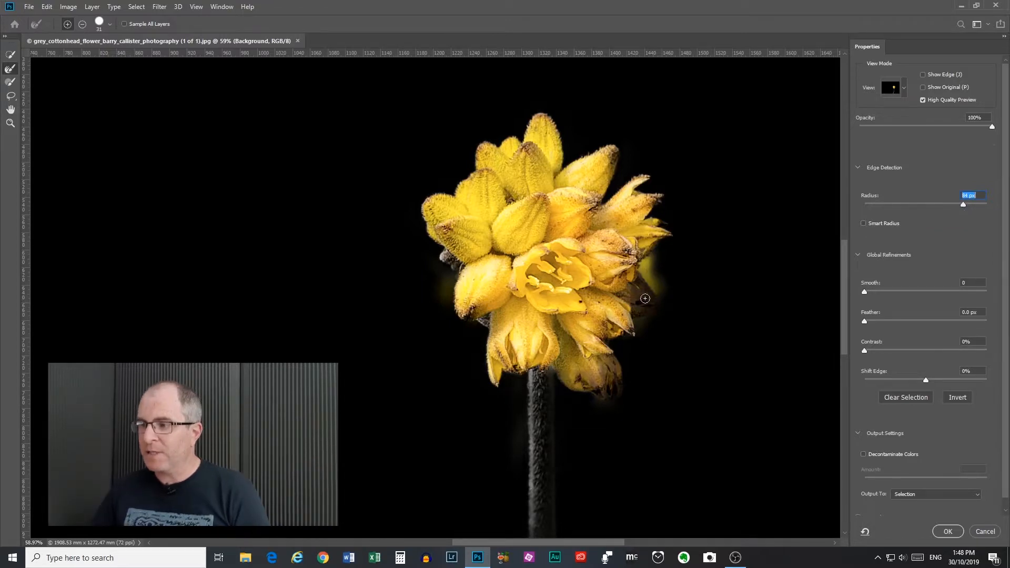
{"action": "left_click_drag", "start_coordinate": [838, 286], "coordinate": [842, 322]}
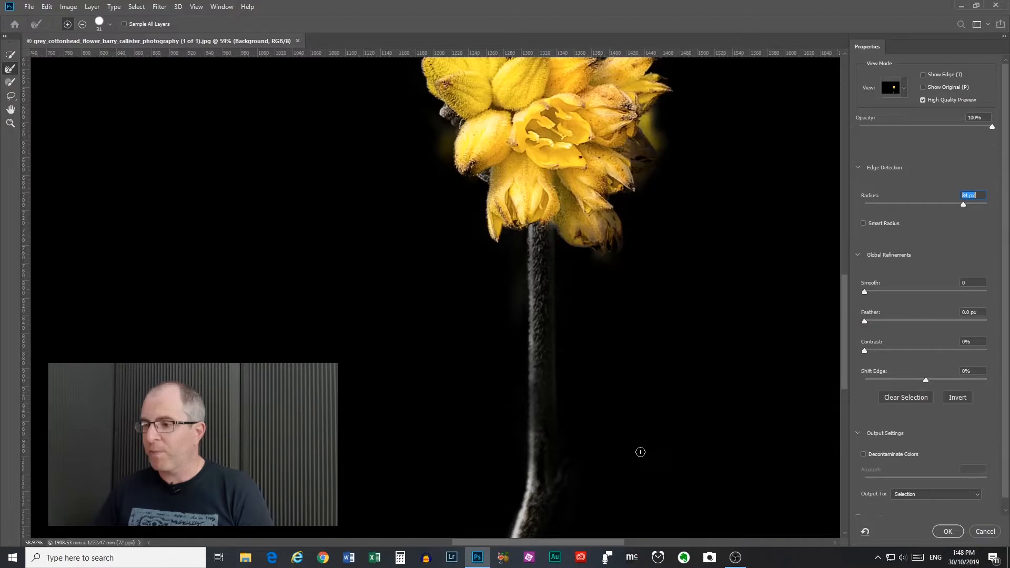
{"action": "left_click_drag", "start_coordinate": [842, 349], "coordinate": [843, 302]}
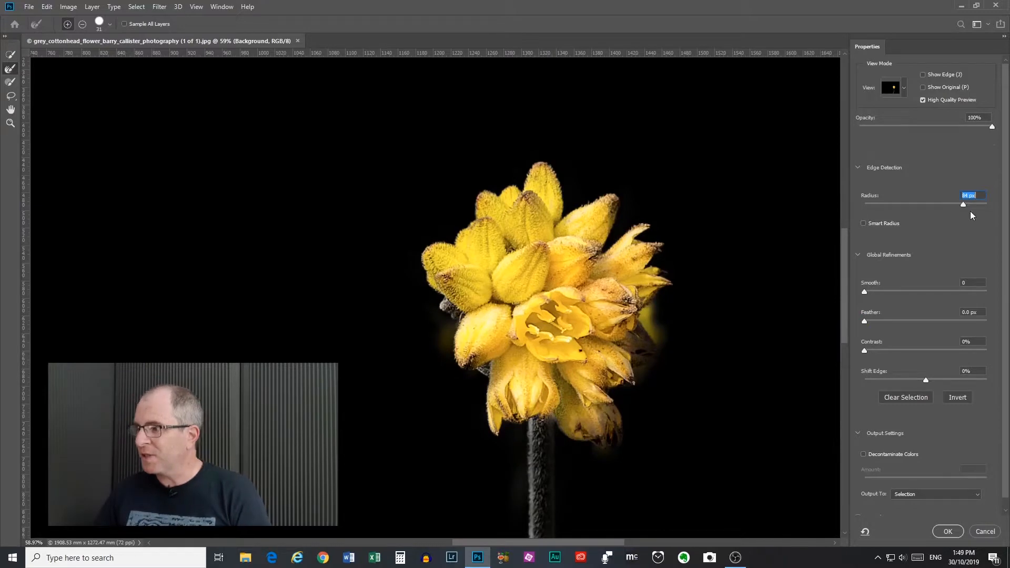
Show only the selection edge on black and try edge detection Radius values of 9 px and 11 px
{"action": "left_click_drag", "start_coordinate": [962, 206], "coordinate": [911, 204]}
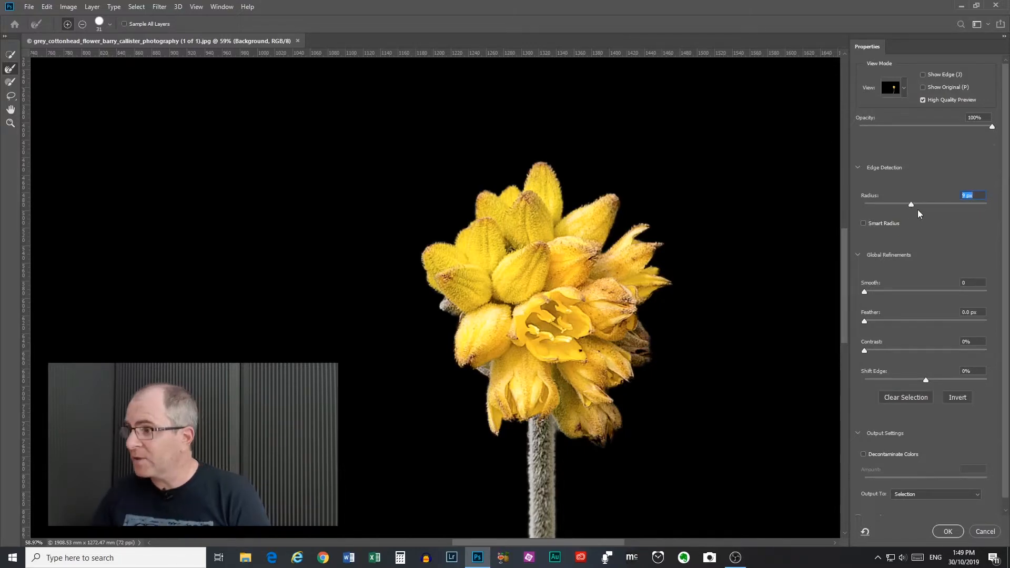
{"action": "left_click", "coordinate": [904, 88]}
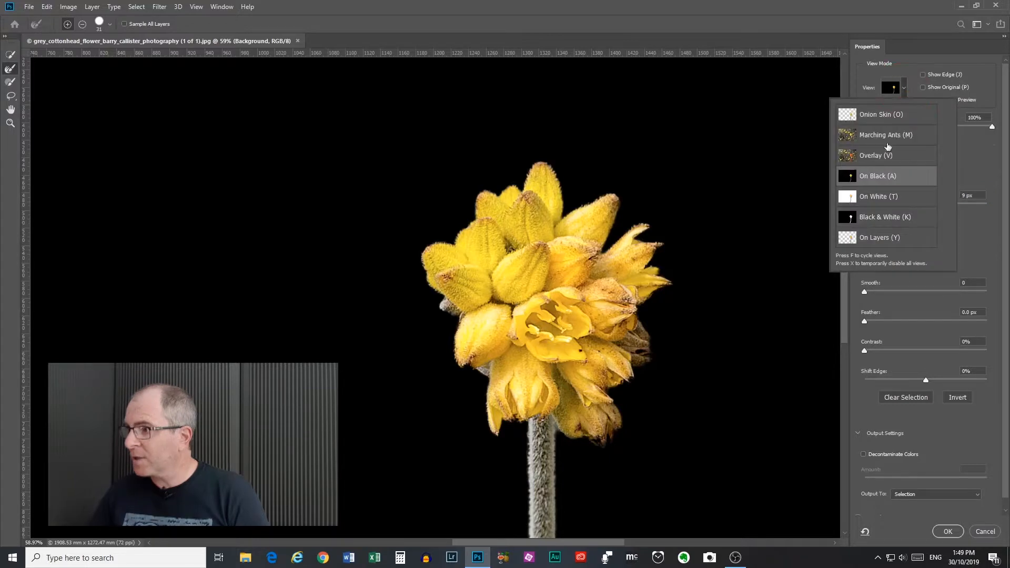
{"action": "left_click", "coordinate": [922, 74]}
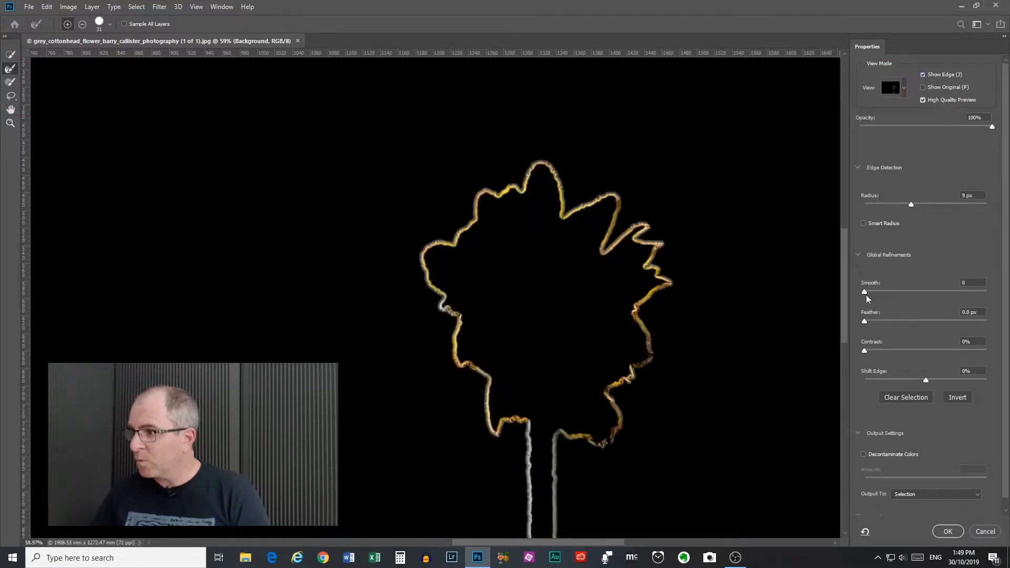
{"action": "left_click_drag", "start_coordinate": [911, 203], "coordinate": [914, 203]}
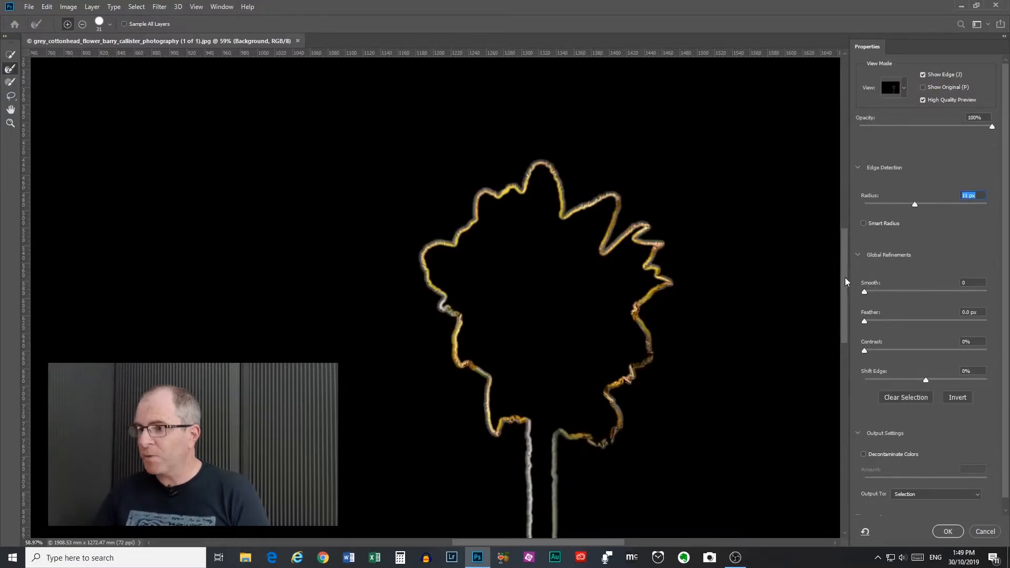
Compare the flower's edge outline with Smart Radius turned on and off
{"action": "scroll", "coordinate": [847, 284], "scroll_direction": "down", "scroll_amount": 2}
{"action": "left_click", "coordinate": [865, 225]}
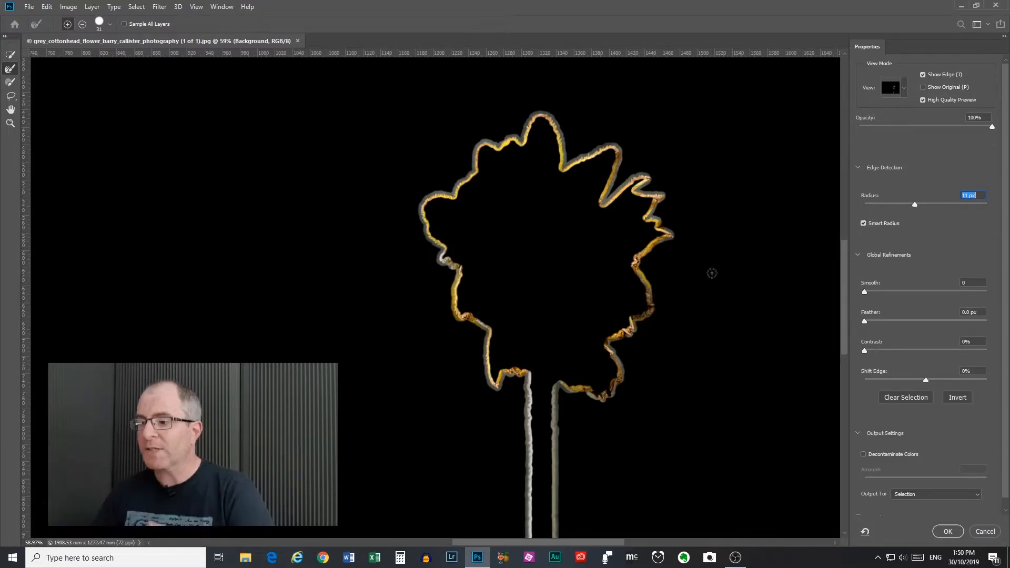
{"action": "left_click", "coordinate": [863, 223]}
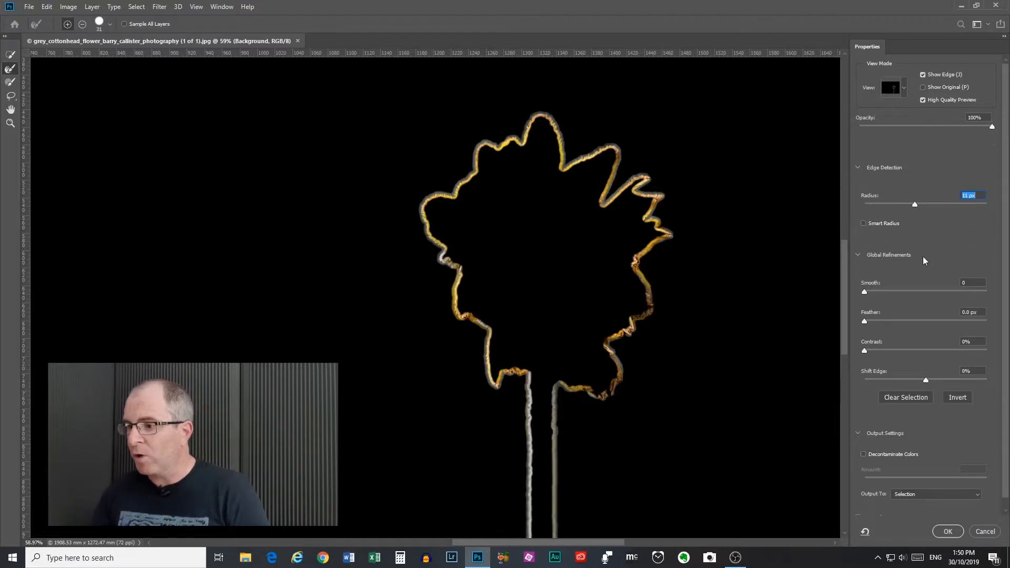
Set the edge detection Radius to 6 px and turn off Show Edge to bring back the flower cutout
{"action": "left_click_drag", "start_coordinate": [914, 205], "coordinate": [916, 204]}
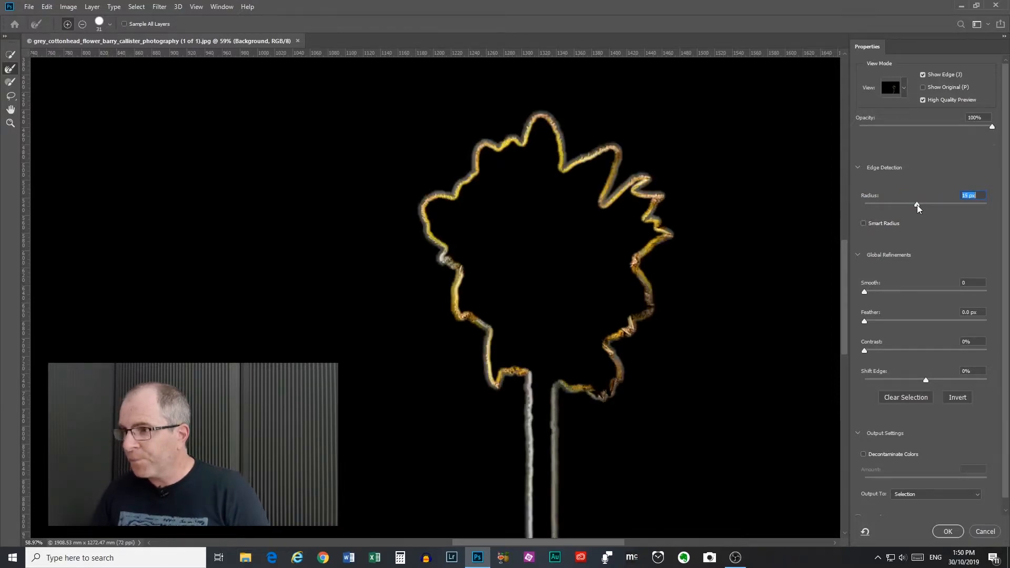
{"action": "left_click_drag", "start_coordinate": [913, 206], "coordinate": [900, 205]}
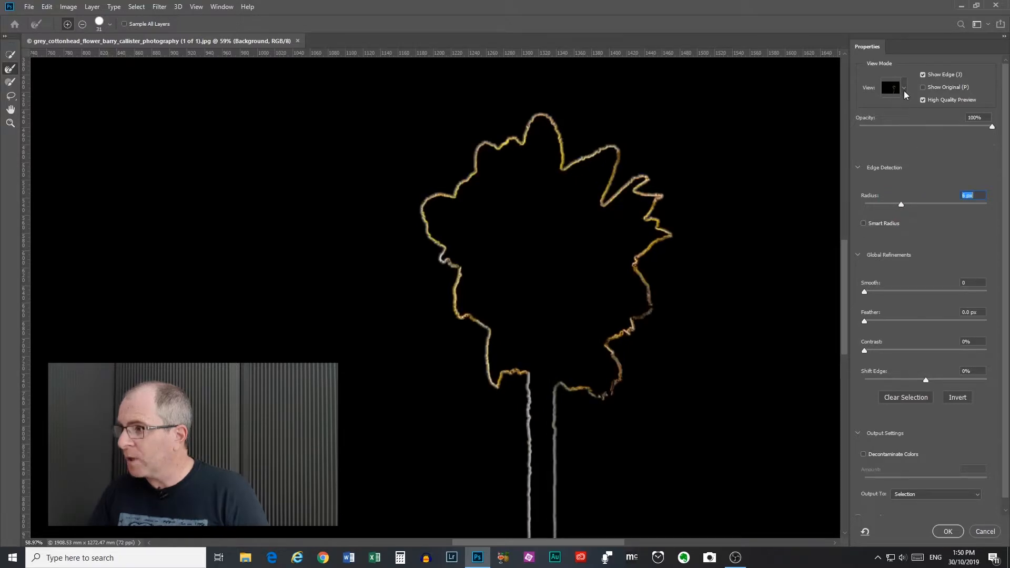
{"action": "left_click", "coordinate": [904, 93]}
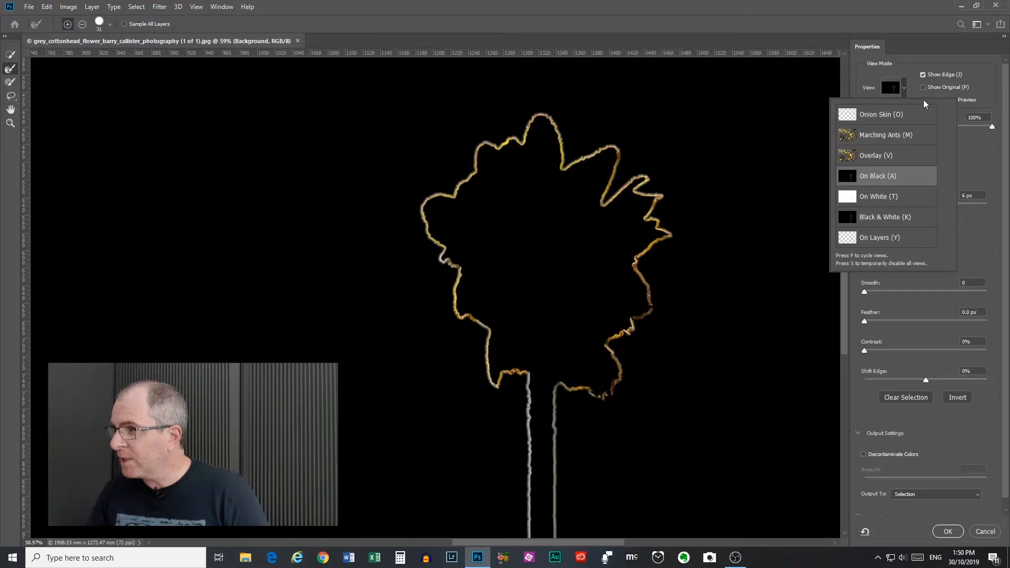
{"action": "left_click", "coordinate": [922, 76]}
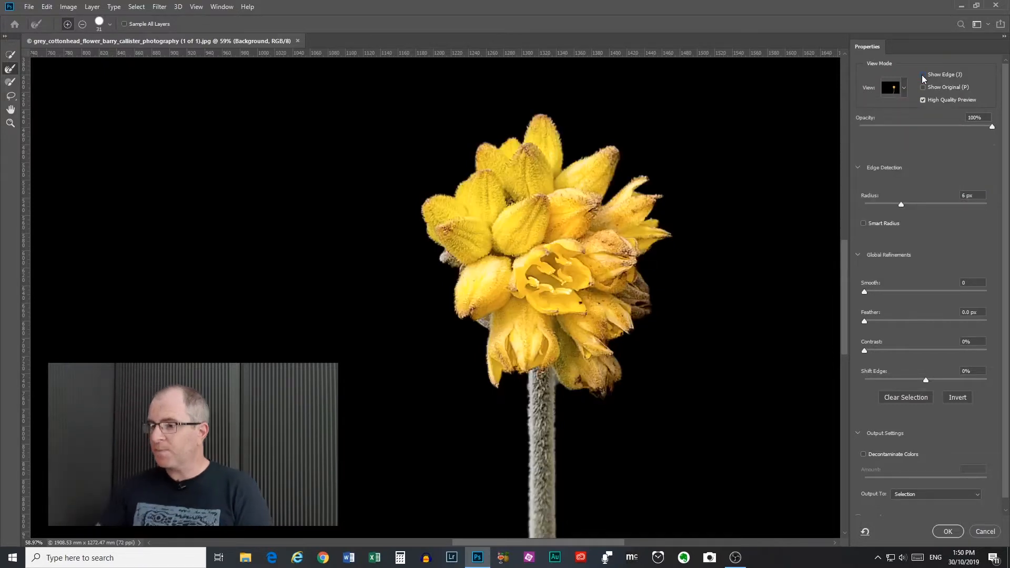
Try a stronger Smooth setting on a close-up of the stem's hairy edge and reset Smooth to 0
{"action": "scroll", "coordinate": [841, 272], "scroll_direction": "up", "scroll_amount": 3}
{"action": "left_click_drag", "start_coordinate": [842, 269], "coordinate": [837, 293]}
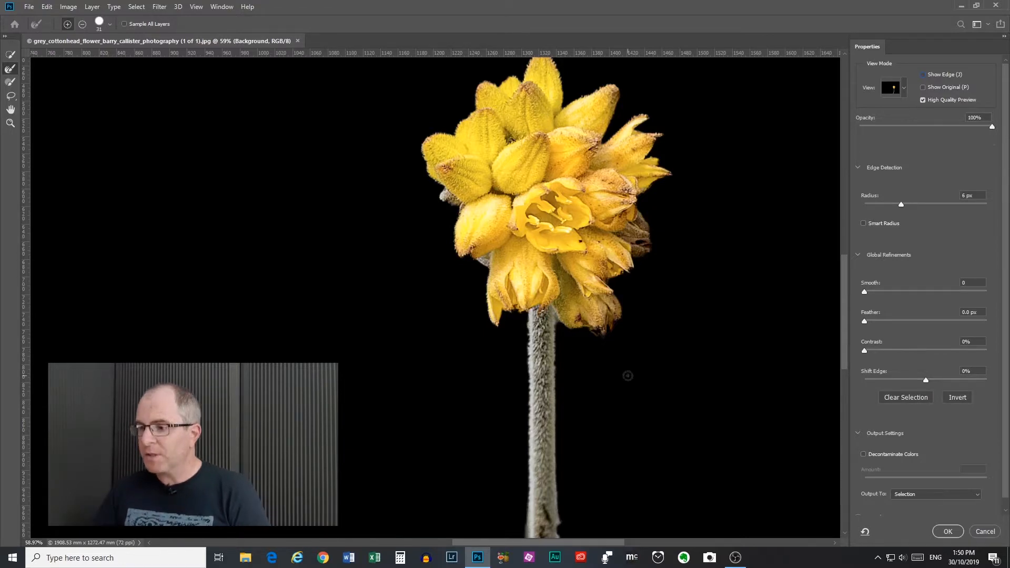
{"action": "left_click_drag", "start_coordinate": [842, 292], "coordinate": [847, 324]}
{"action": "scroll", "coordinate": [535, 283], "scroll_direction": "up", "scroll_amount": 5}
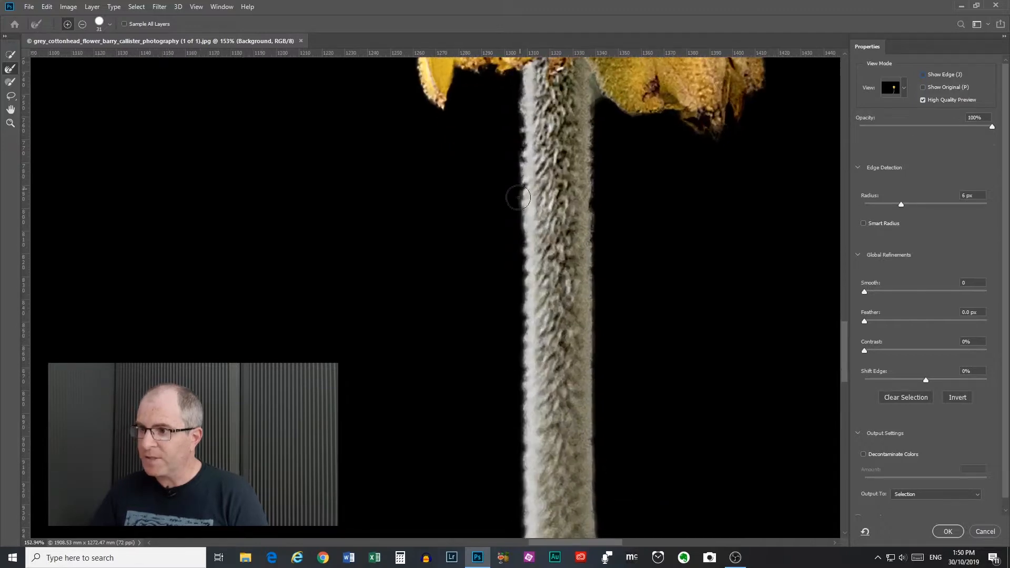
{"action": "left_click_drag", "start_coordinate": [864, 291], "coordinate": [948, 295]}
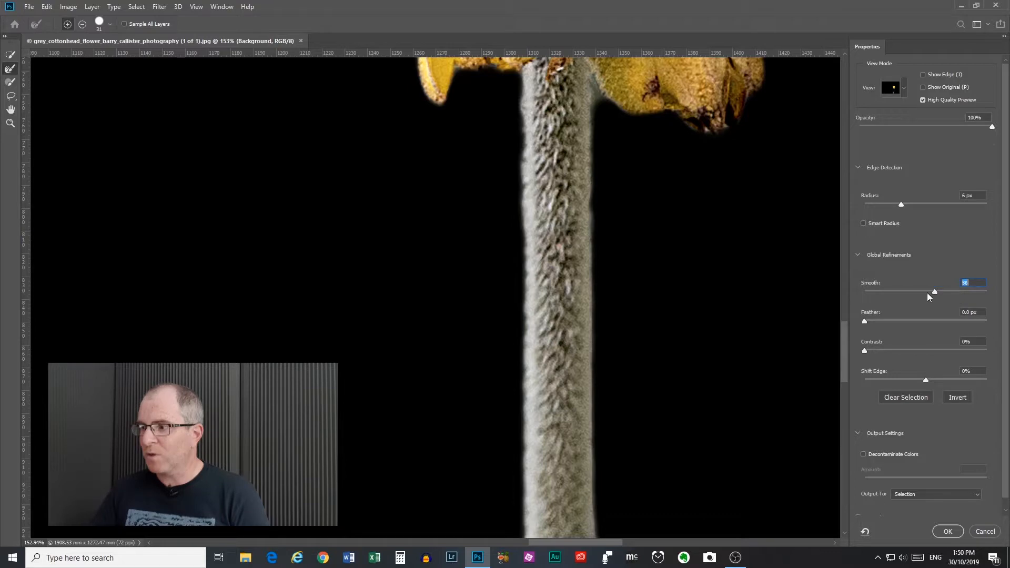
{"action": "left_click_drag", "start_coordinate": [891, 292], "coordinate": [863, 294]}
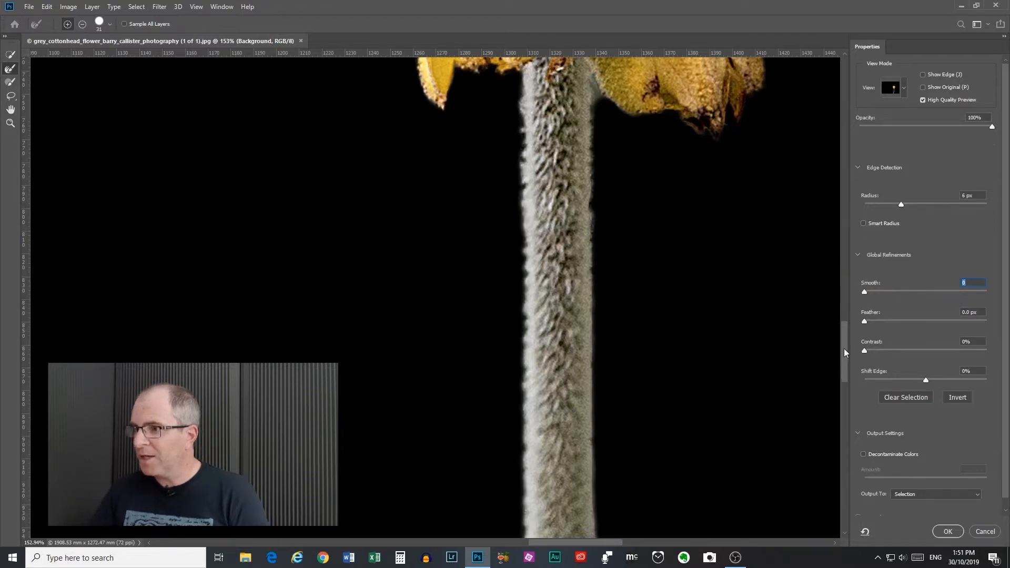
Try a Smooth value of 87 on the uppermost petals and bring it back down
{"action": "left_click_drag", "start_coordinate": [843, 348], "coordinate": [844, 242]}
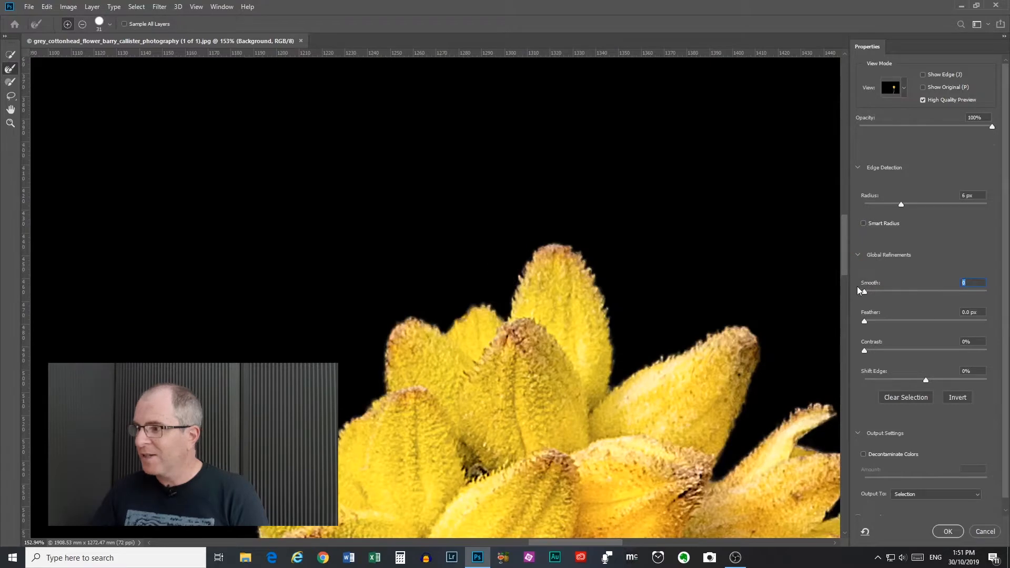
{"action": "left_click_drag", "start_coordinate": [894, 290], "coordinate": [970, 294]}
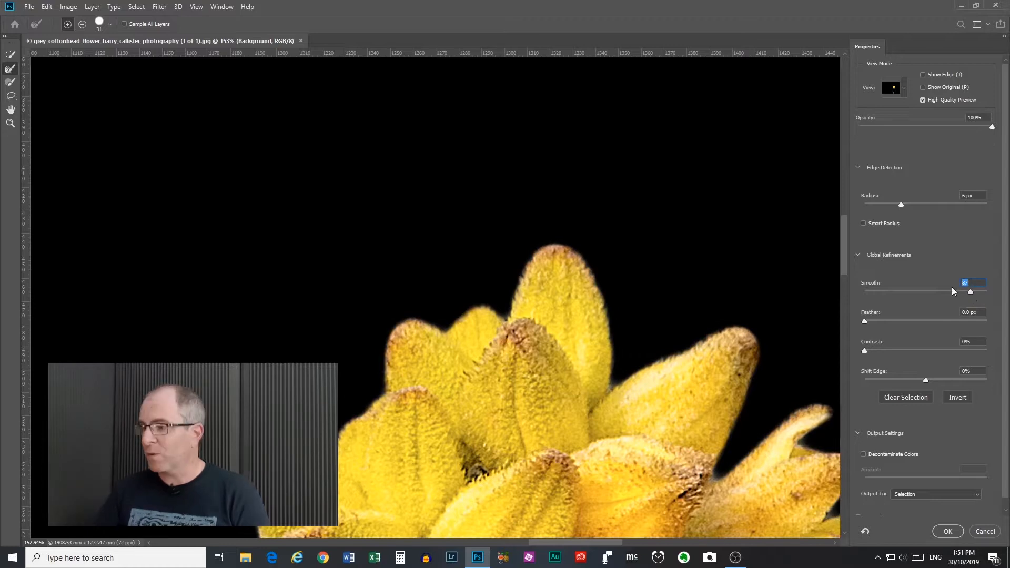
{"action": "left_click_drag", "start_coordinate": [893, 291], "coordinate": [867, 290]}
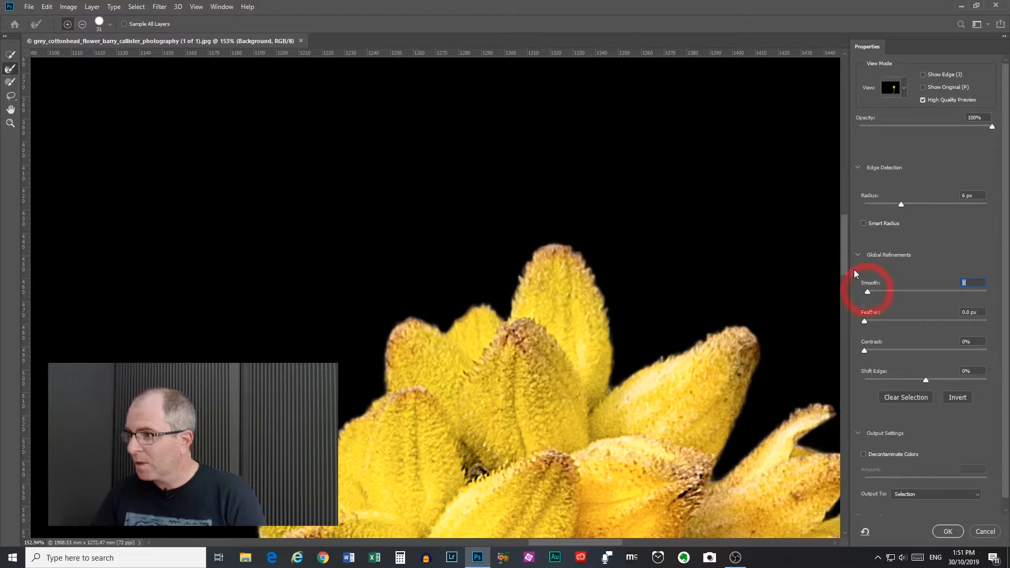
Return Smooth to 0 and set Feather to 0.5 px, checking the lower petals and stem
{"action": "left_click_drag", "start_coordinate": [844, 247], "coordinate": [862, 293]}
{"action": "mouse_move", "coordinate": [844, 253]}
{"action": "left_mouse_down"}
{"action": "mouse_move", "coordinate": [841, 321]}
{"action": "mouse_move", "coordinate": [934, 320]}
{"action": "mouse_move", "coordinate": [861, 321]}
{"action": "left_mouse_up"}
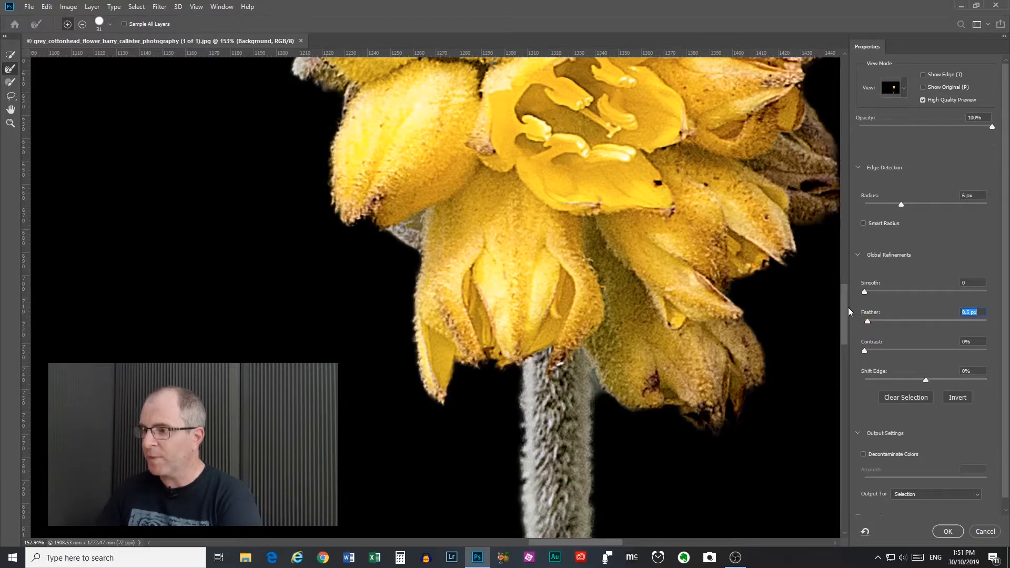
{"action": "left_click_drag", "start_coordinate": [844, 305], "coordinate": [841, 317]}
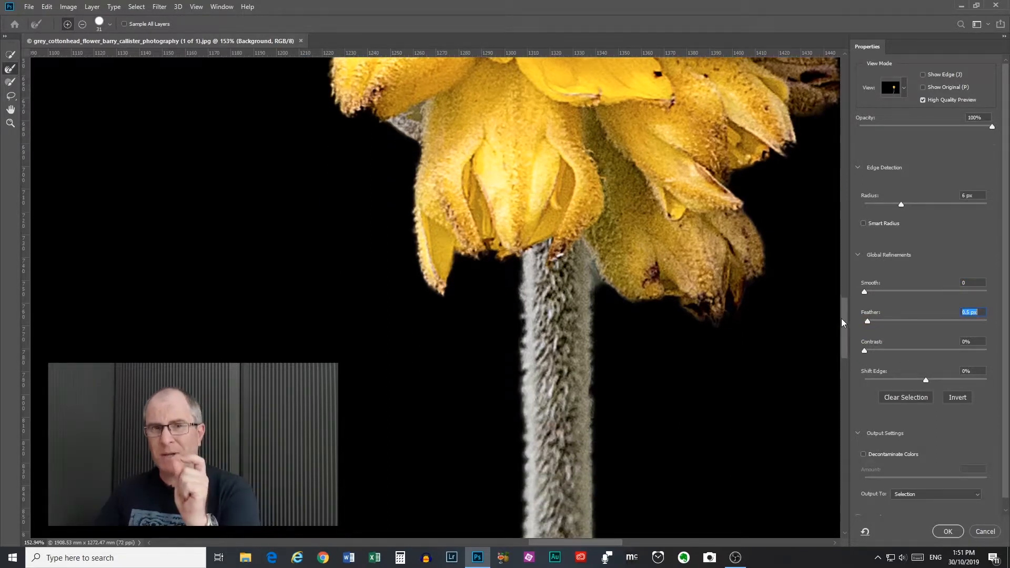
Try edge Contrast values of 32% and 57% on the flower and stem, and reset Contrast to 0%
{"action": "left_click_drag", "start_coordinate": [866, 350], "coordinate": [876, 350]}
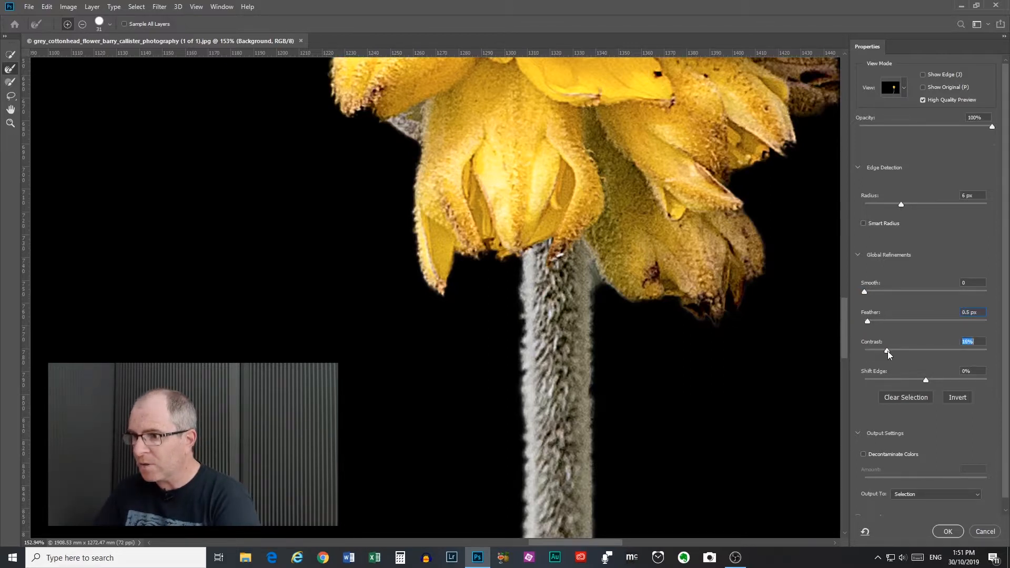
{"action": "left_click_drag", "start_coordinate": [903, 353], "coordinate": [904, 353]}
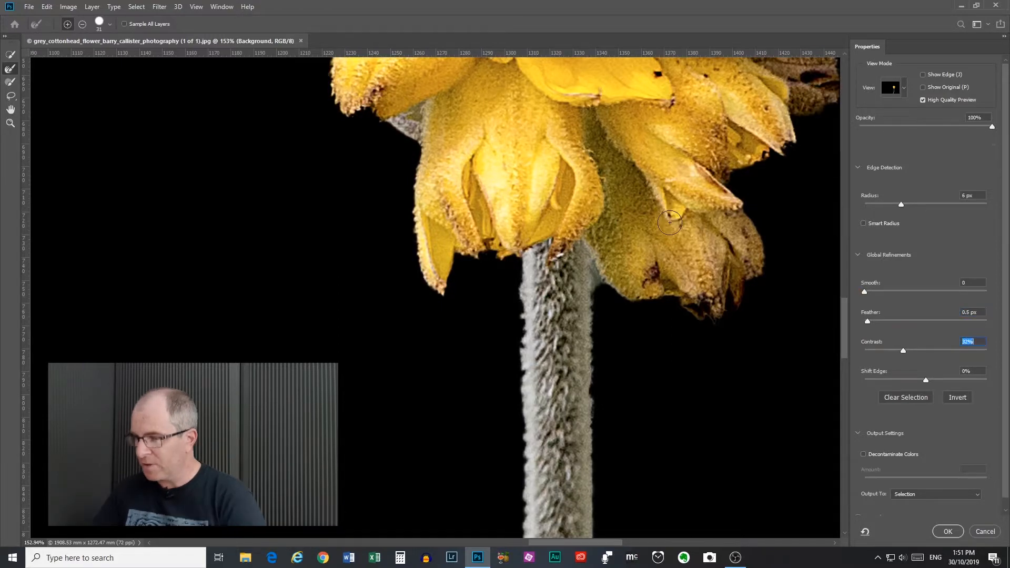
{"action": "key", "text": "ctrl+minus"}
{"action": "key", "text": "ctrl+minus"}
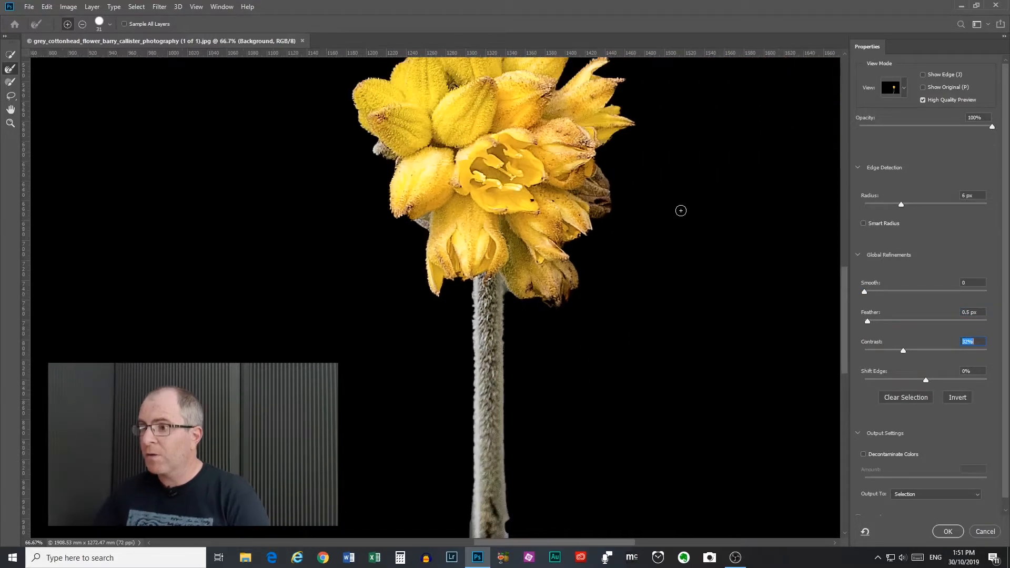
{"action": "left_click_drag", "start_coordinate": [554, 149], "coordinate": [592, 319]}
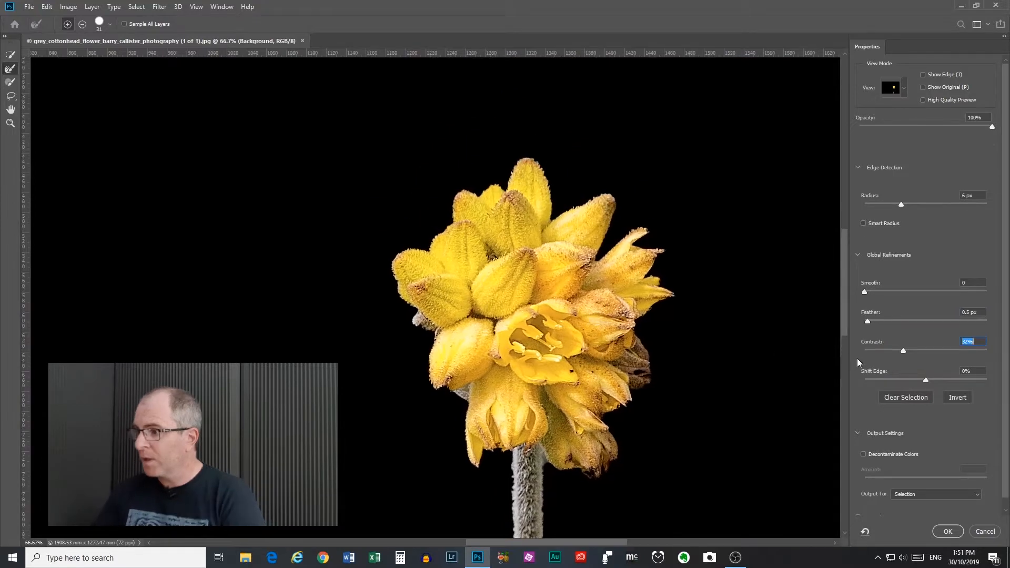
{"action": "left_click_drag", "start_coordinate": [901, 352], "coordinate": [877, 350]}
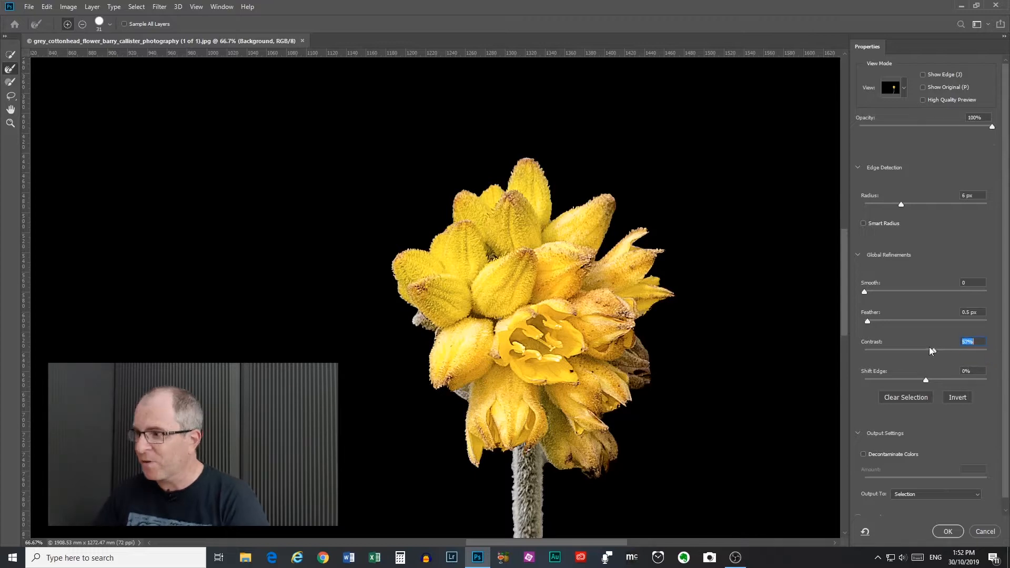
{"action": "left_click_drag", "start_coordinate": [881, 351], "coordinate": [865, 349]}
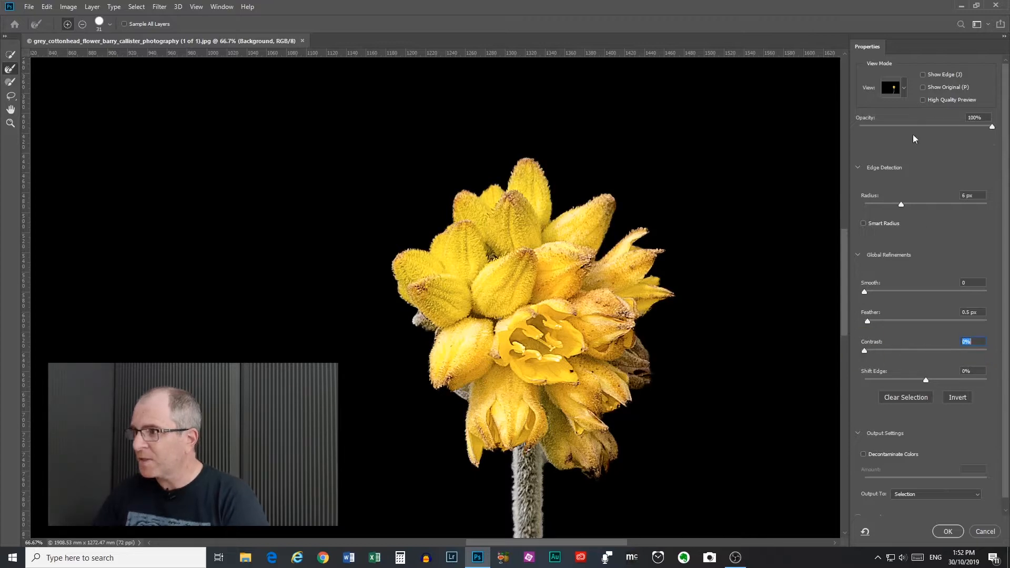
In Black & White view, try a Contrast of 96% on a close-up of the petal edges and settle on 15%
{"action": "left_click", "coordinate": [903, 89]}
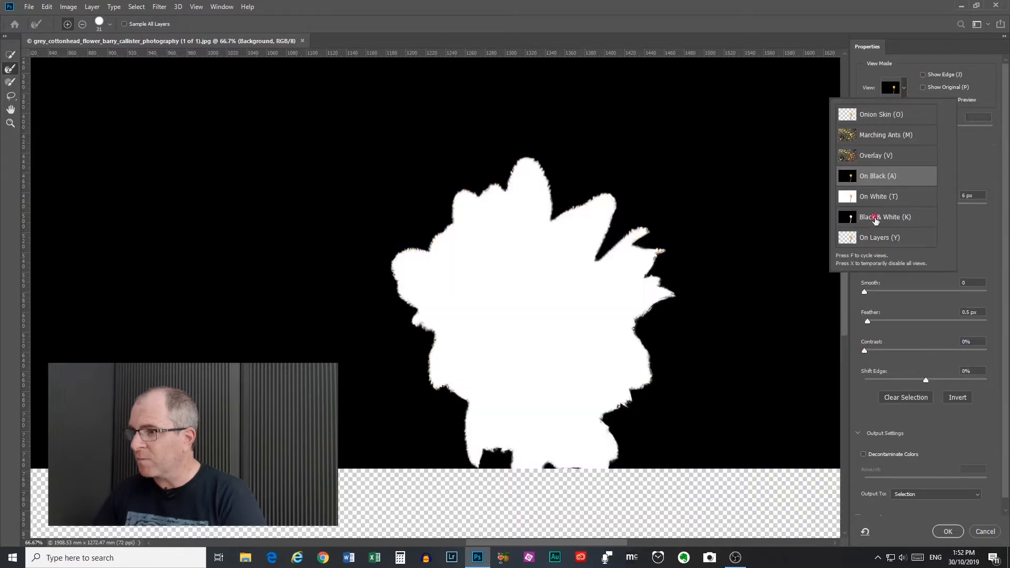
{"action": "left_click", "coordinate": [978, 254]}
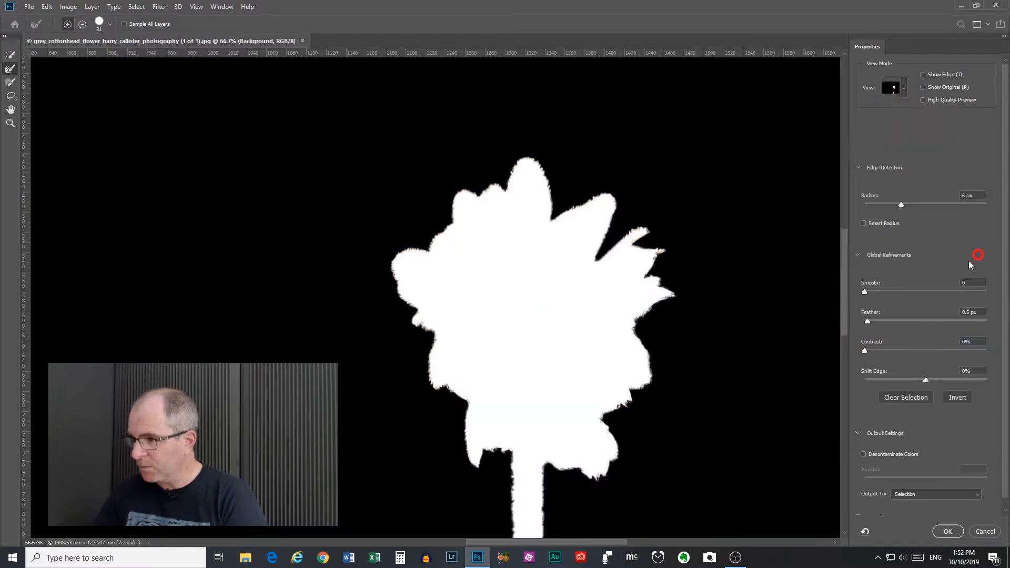
{"action": "scroll", "coordinate": [645, 332], "scroll_direction": "up", "scroll_amount": 11}
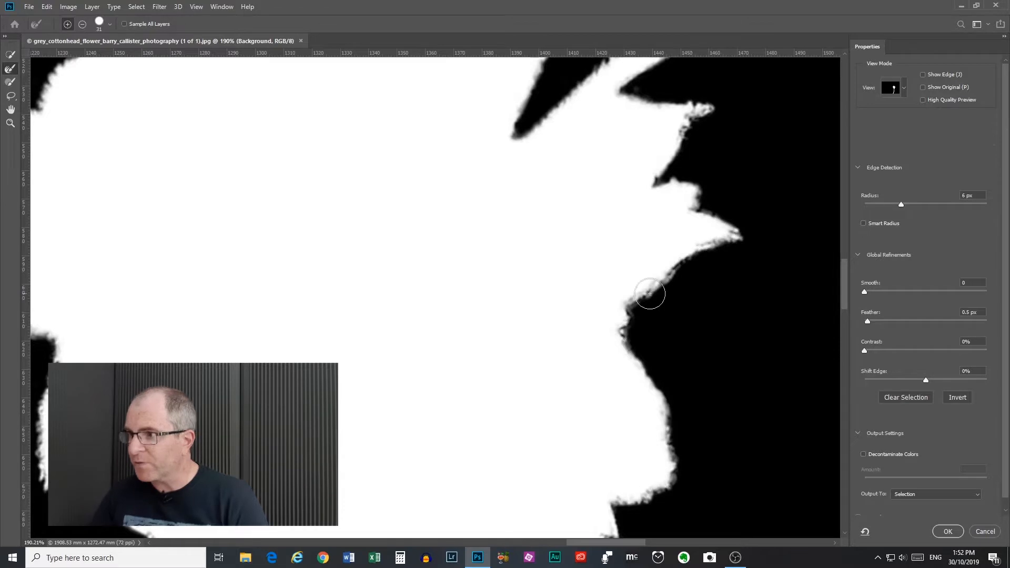
{"action": "scroll", "coordinate": [726, 273], "scroll_direction": "up", "scroll_amount": 1}
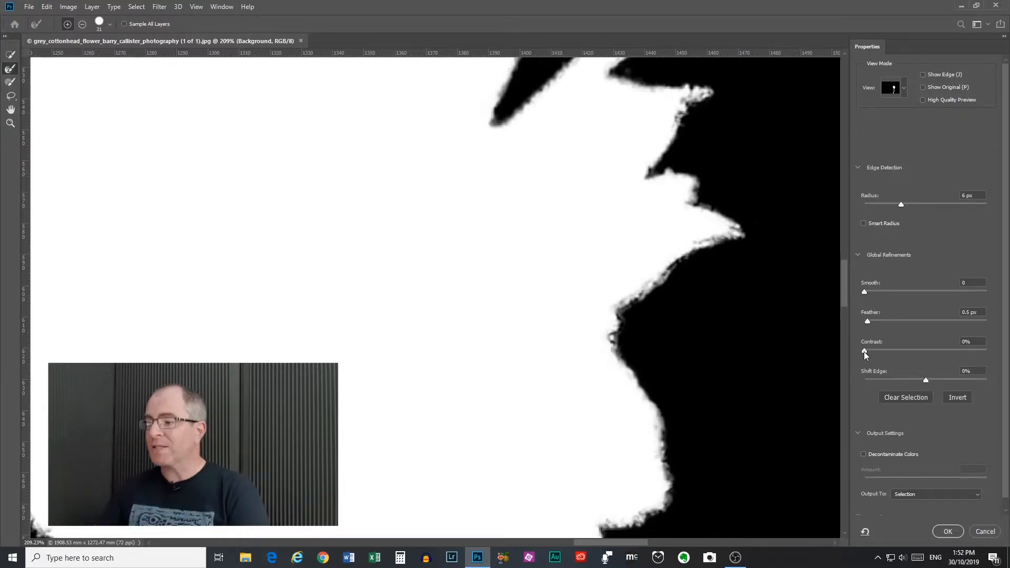
{"action": "left_click_drag", "start_coordinate": [863, 351], "coordinate": [934, 350]}
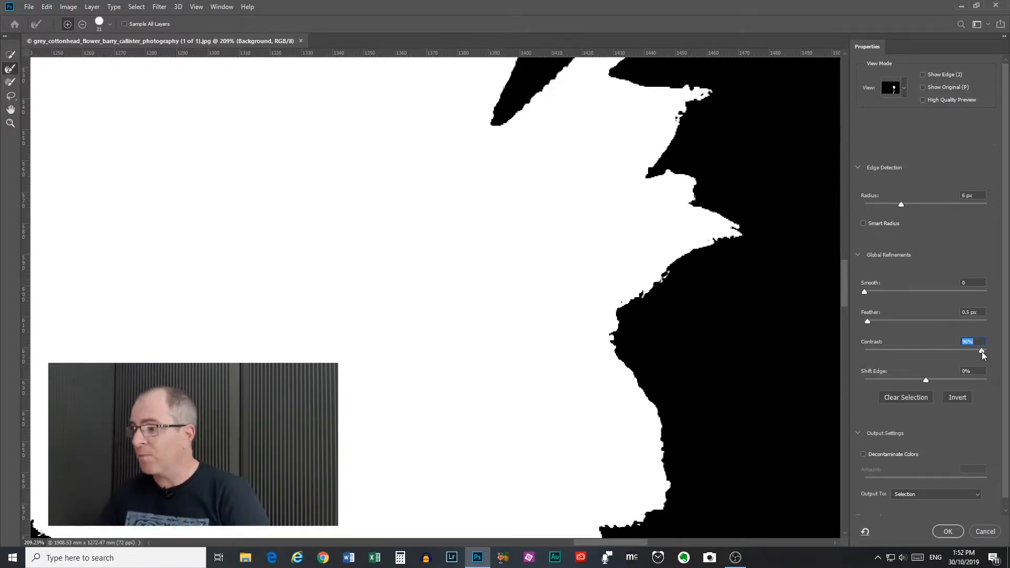
{"action": "left_click_drag", "start_coordinate": [941, 353], "coordinate": [882, 350]}
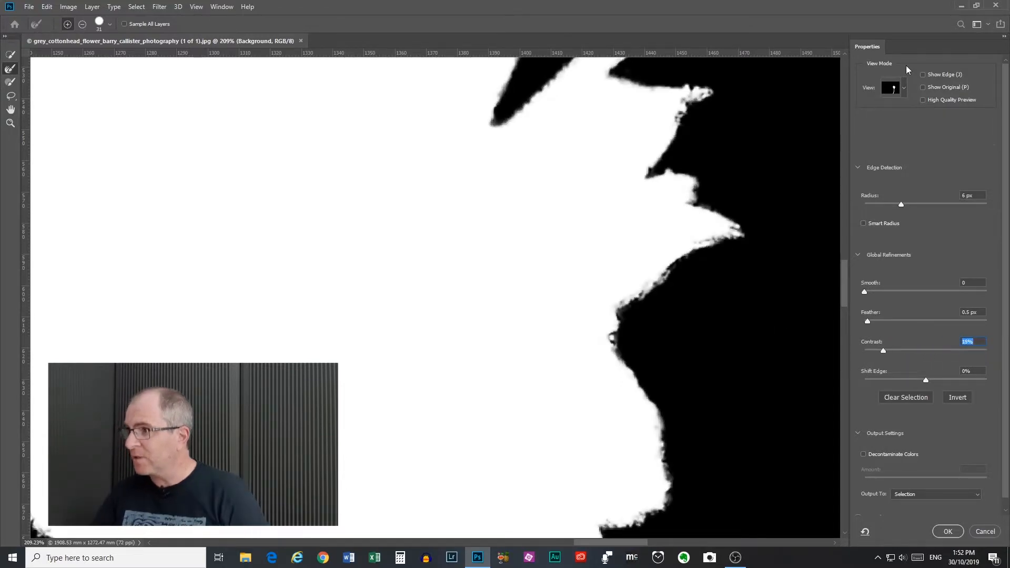
Return to the On Black view and inspect the flower head's edge from close up and farther away
{"action": "left_click", "coordinate": [900, 88]}
{"action": "left_click", "coordinate": [877, 175]}
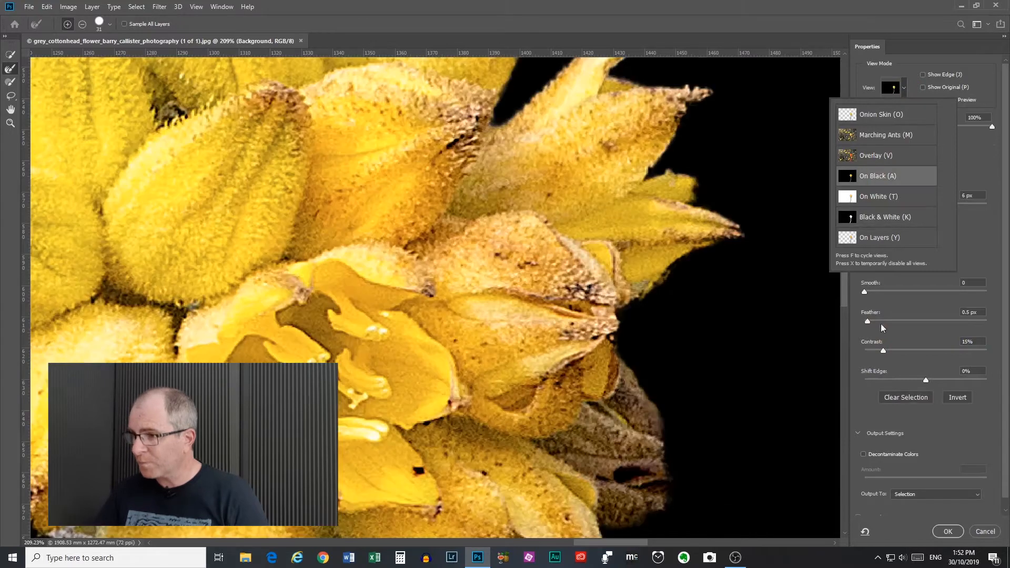
{"action": "scroll", "coordinate": [676, 365], "scroll_direction": "down", "scroll_amount": 5}
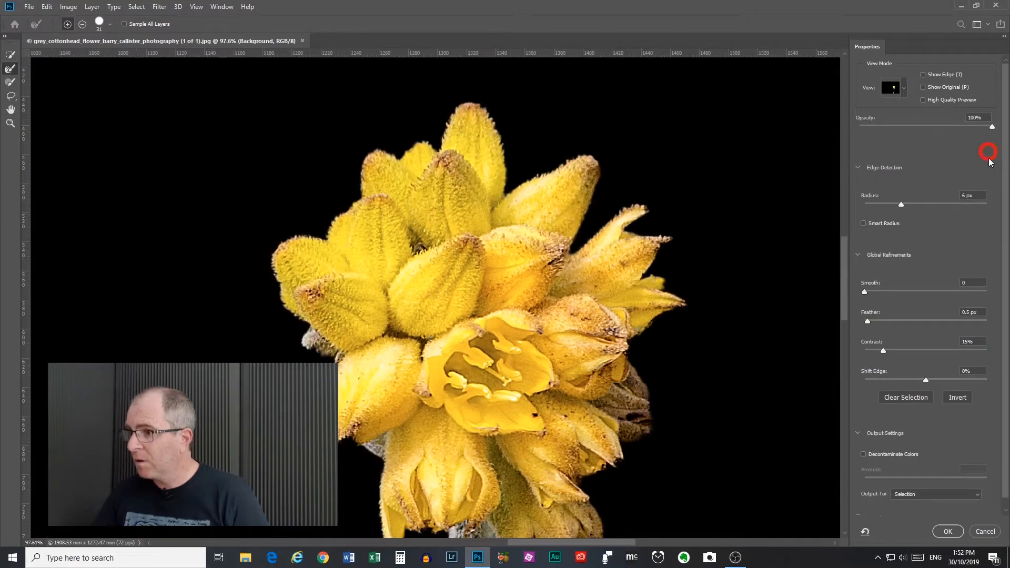
{"action": "scroll", "coordinate": [651, 383], "scroll_direction": "down", "scroll_amount": 3}
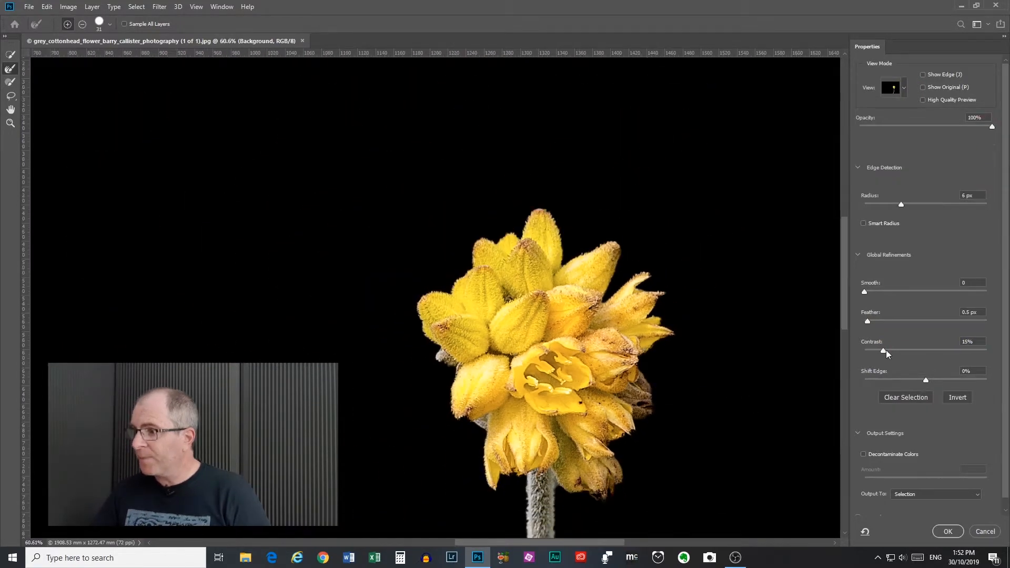
{"action": "scroll", "coordinate": [766, 414], "scroll_direction": "up", "scroll_amount": 4}
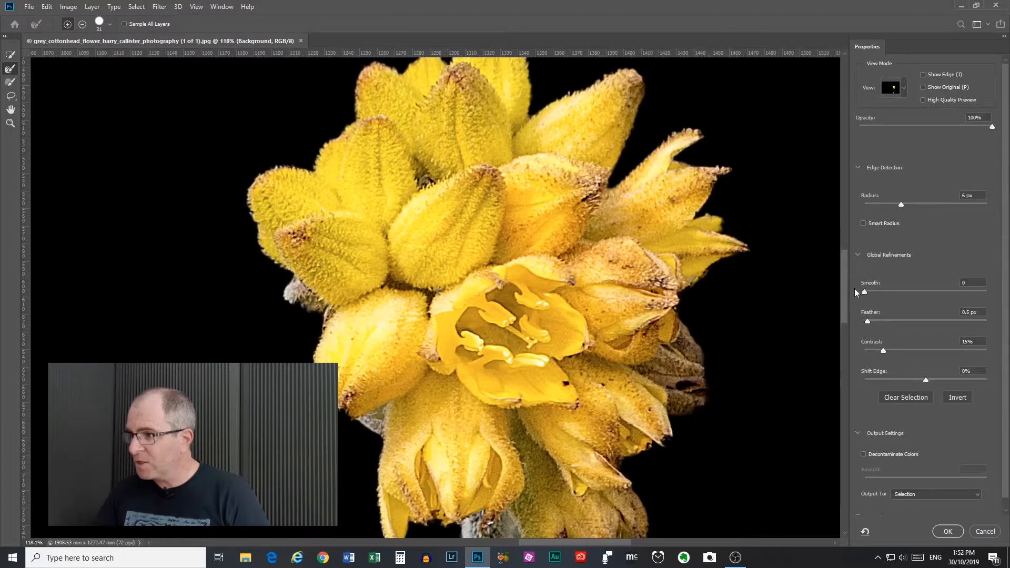
Try a negative Shift Edge on the flower's lower petals and stem, and reset Shift Edge to 0%
{"action": "left_click_drag", "start_coordinate": [846, 279], "coordinate": [844, 324]}
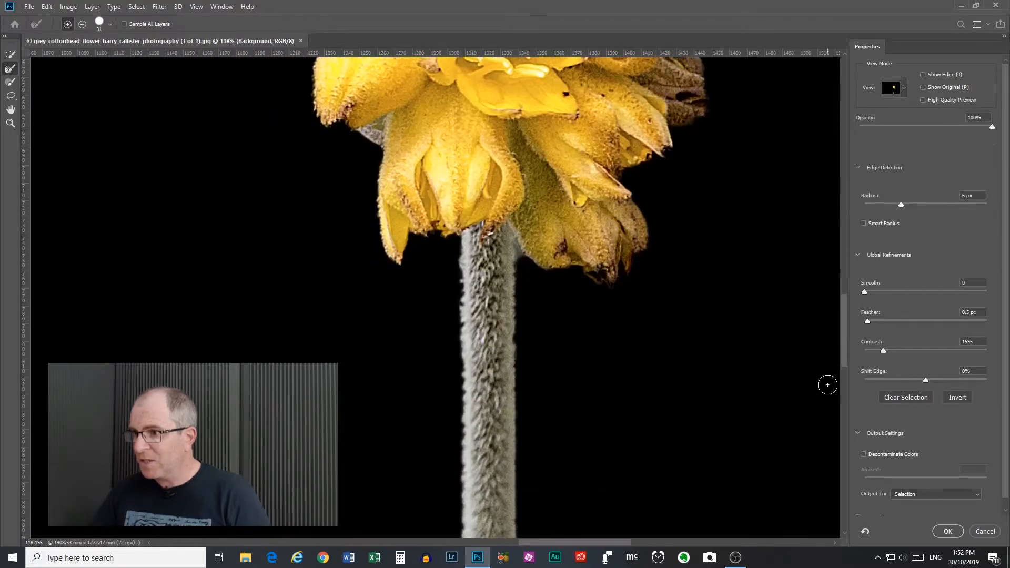
{"action": "mouse_move", "coordinate": [925, 380]}
{"action": "left_mouse_down"}
{"action": "mouse_move", "coordinate": [861, 380]}
{"action": "mouse_move", "coordinate": [1004, 390]}
{"action": "mouse_move", "coordinate": [866, 383]}
{"action": "mouse_move", "coordinate": [913, 380]}
{"action": "left_mouse_up"}
{"action": "type", "text": "0"}
{"action": "key", "text": "Return"}
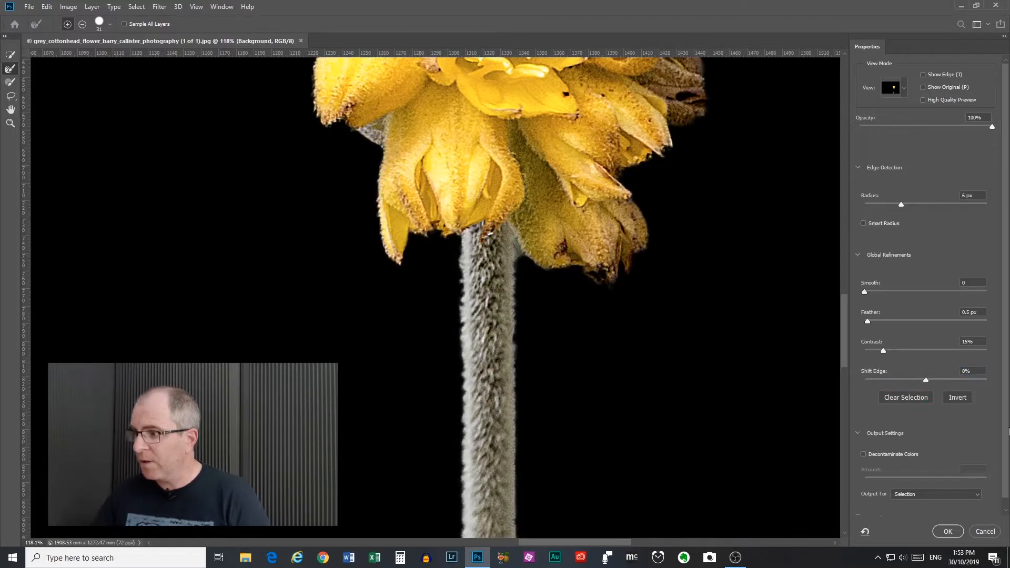
Show the selection in the Overlay view, try inverting it, and restore the flower and stem as the selected area
{"action": "scroll", "coordinate": [569, 296], "scroll_direction": "down", "scroll_amount": 12}
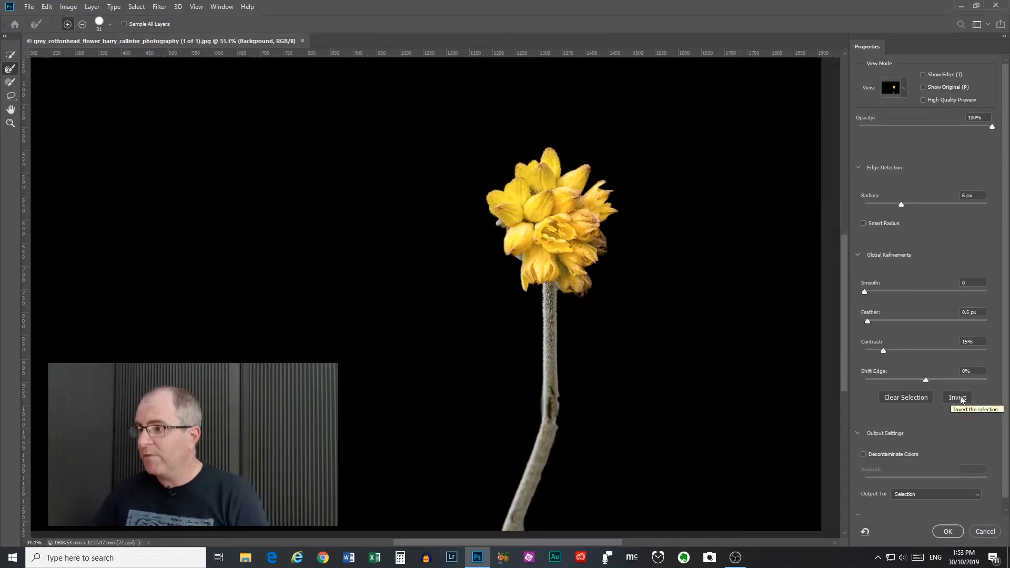
{"action": "left_click", "coordinate": [904, 87]}
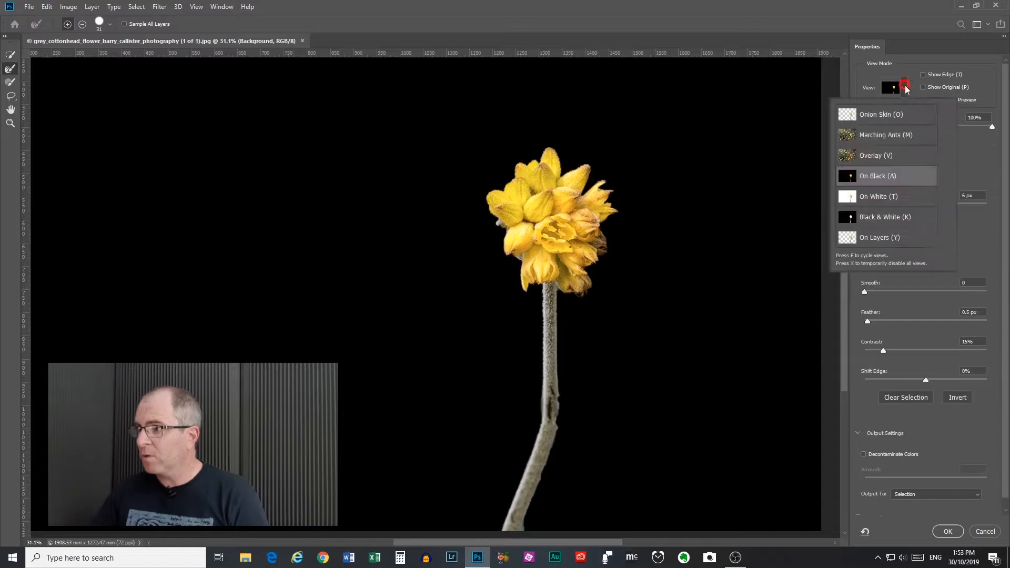
{"action": "left_click", "coordinate": [877, 158]}
{"action": "left_click", "coordinate": [957, 397]}
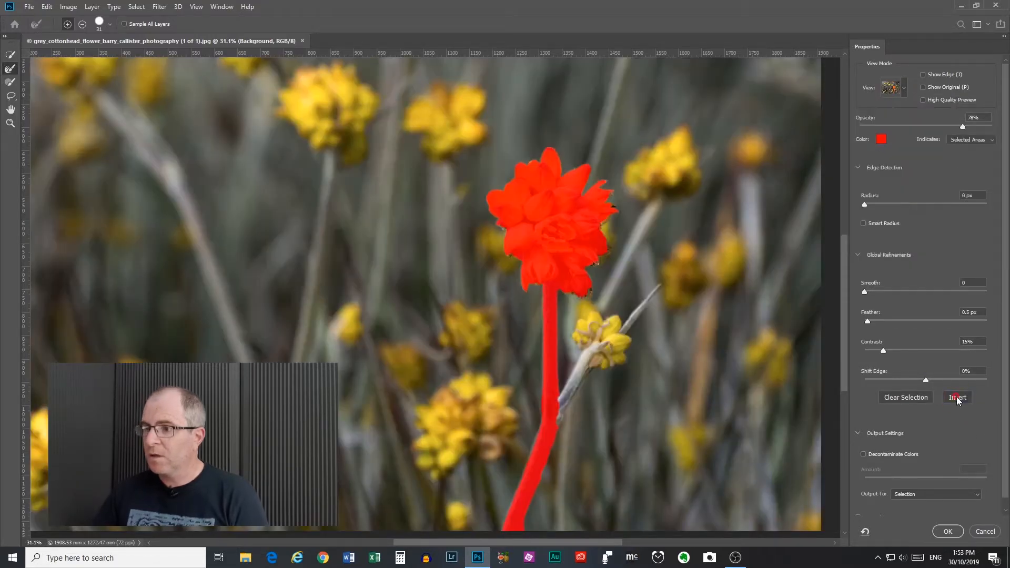
{"action": "left_click", "coordinate": [957, 398]}
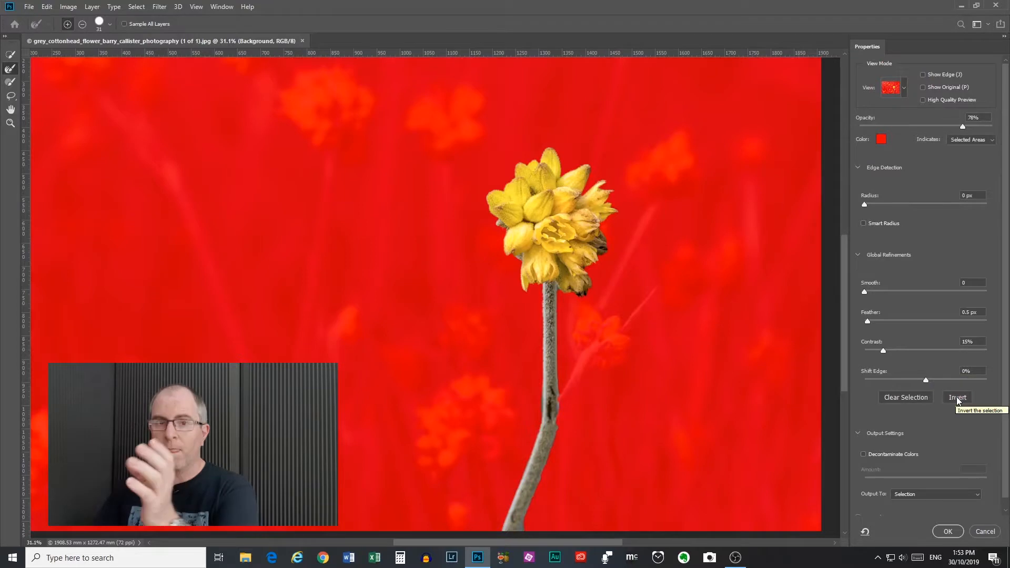
{"action": "left_click", "coordinate": [957, 398]}
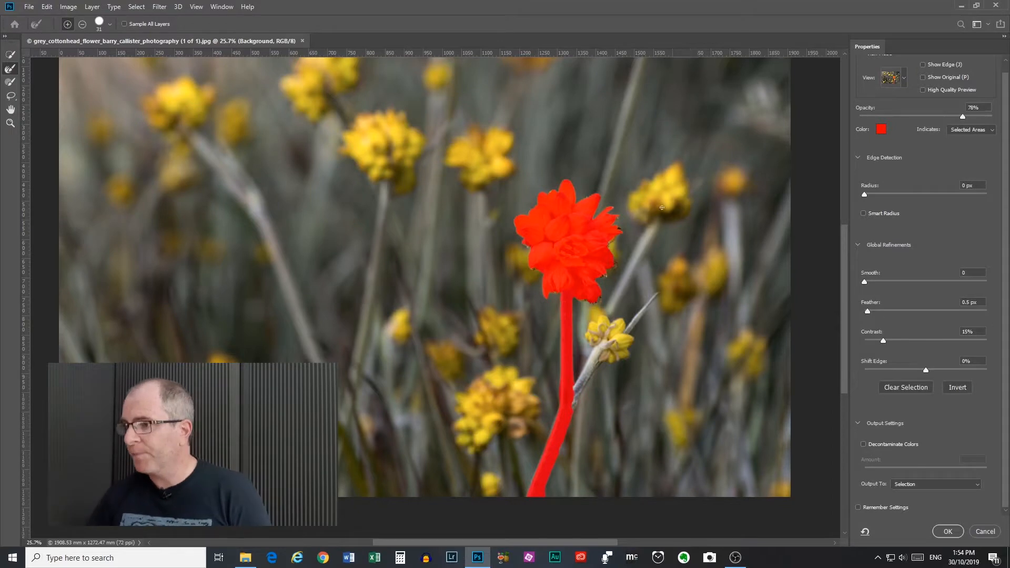
Turn Decontaminate Colors on and off again to compare the flower head's edges
{"action": "scroll", "coordinate": [615, 246], "scroll_direction": "up", "scroll_amount": 5}
{"action": "scroll", "coordinate": [615, 246], "scroll_direction": "up", "scroll_amount": 2}
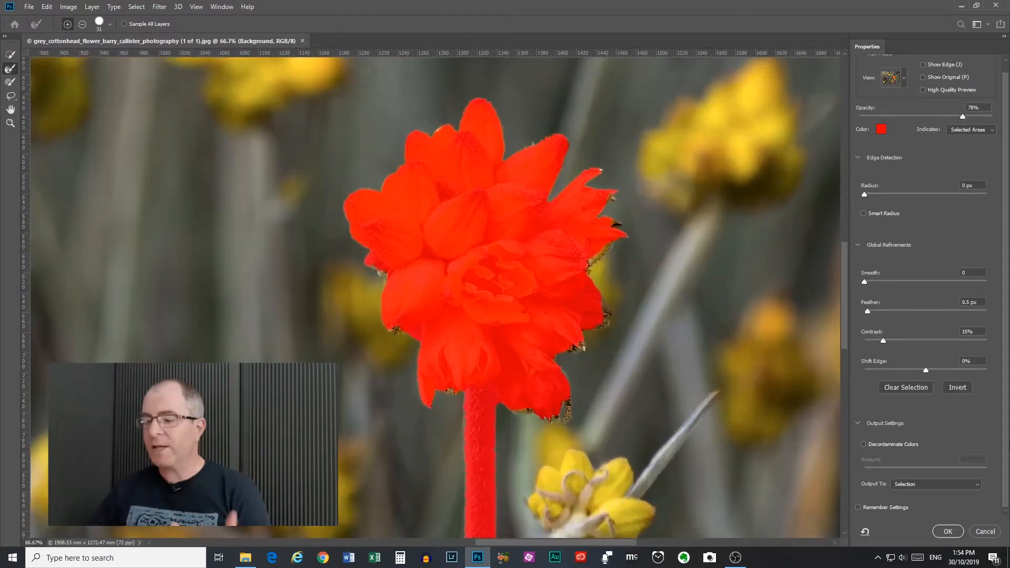
{"action": "left_click", "coordinate": [864, 444]}
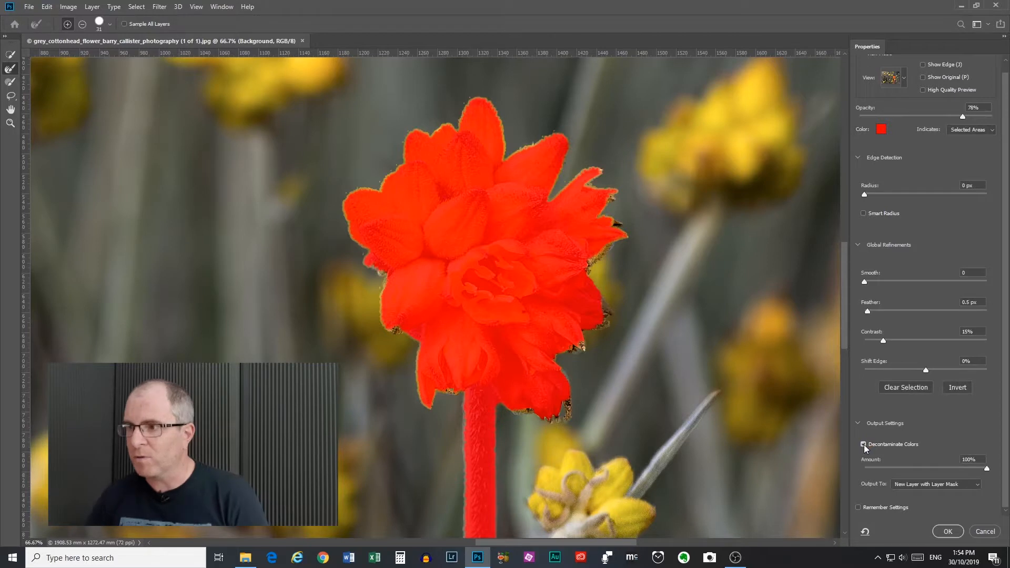
{"action": "left_click", "coordinate": [863, 443]}
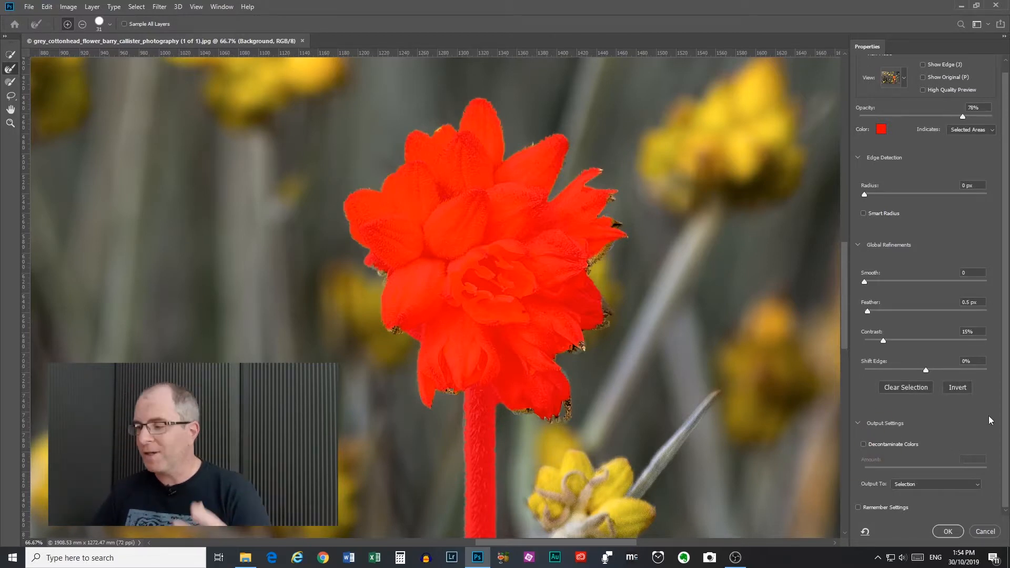
Try Decontaminate Colors at lower amounts such as 25% and 75%, turn it off, and review the Output To choices
{"action": "left_click", "coordinate": [864, 444]}
{"action": "left_click_drag", "start_coordinate": [983, 469], "coordinate": [974, 469]}
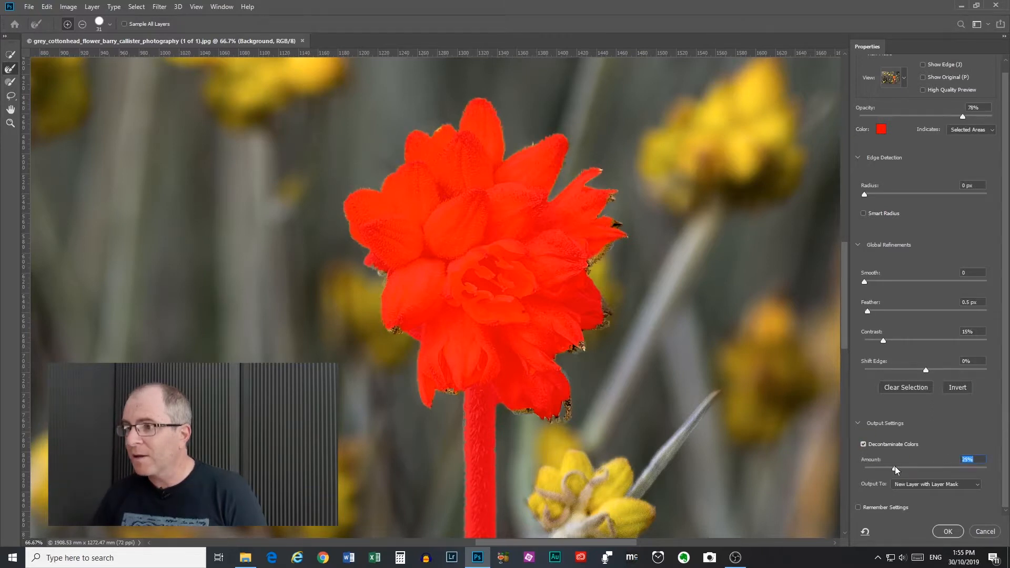
{"action": "left_click_drag", "start_coordinate": [895, 466], "coordinate": [882, 467]}
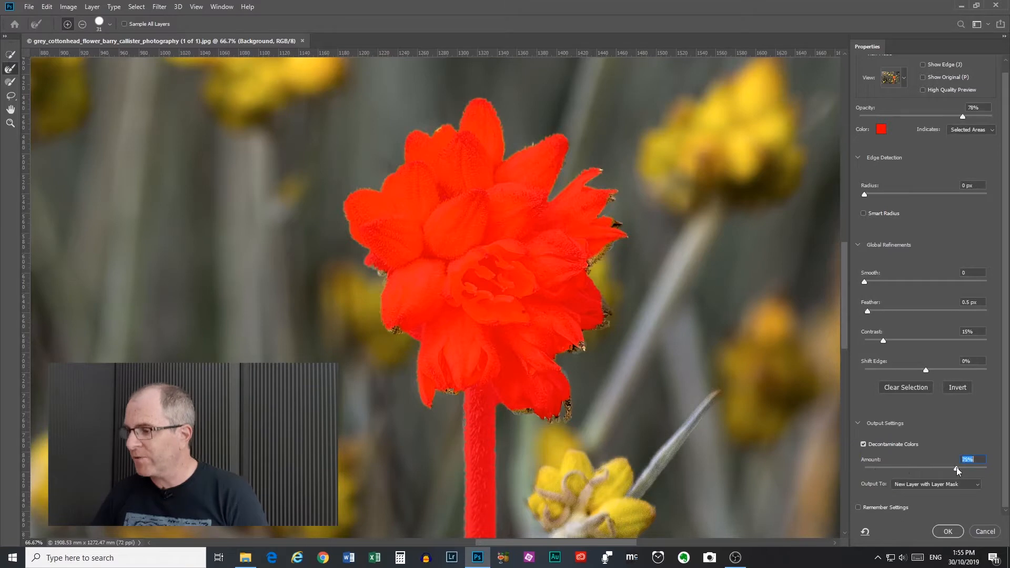
{"action": "left_click", "coordinate": [992, 466]}
{"action": "left_click", "coordinate": [863, 444]}
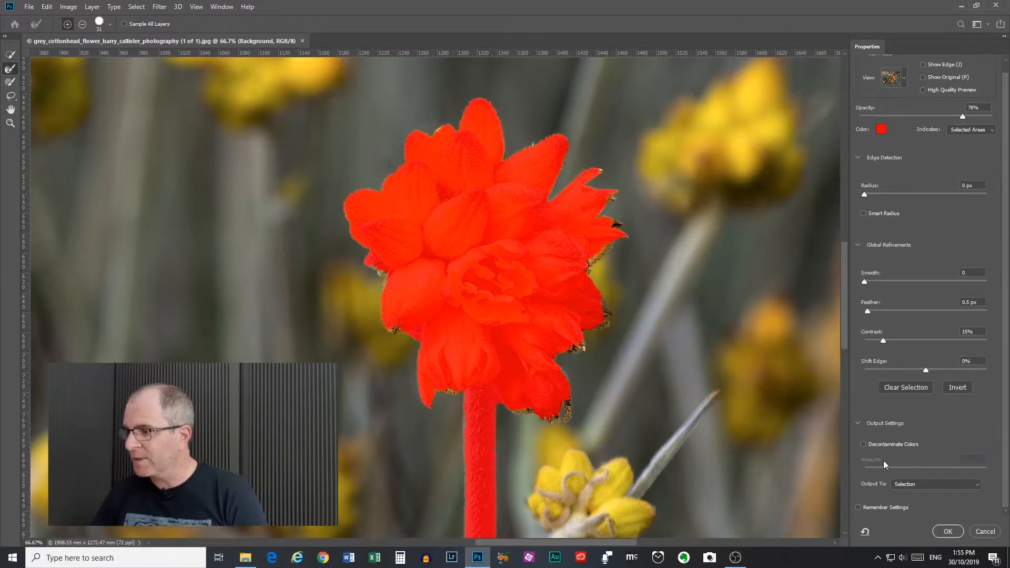
{"action": "left_click", "coordinate": [981, 485]}
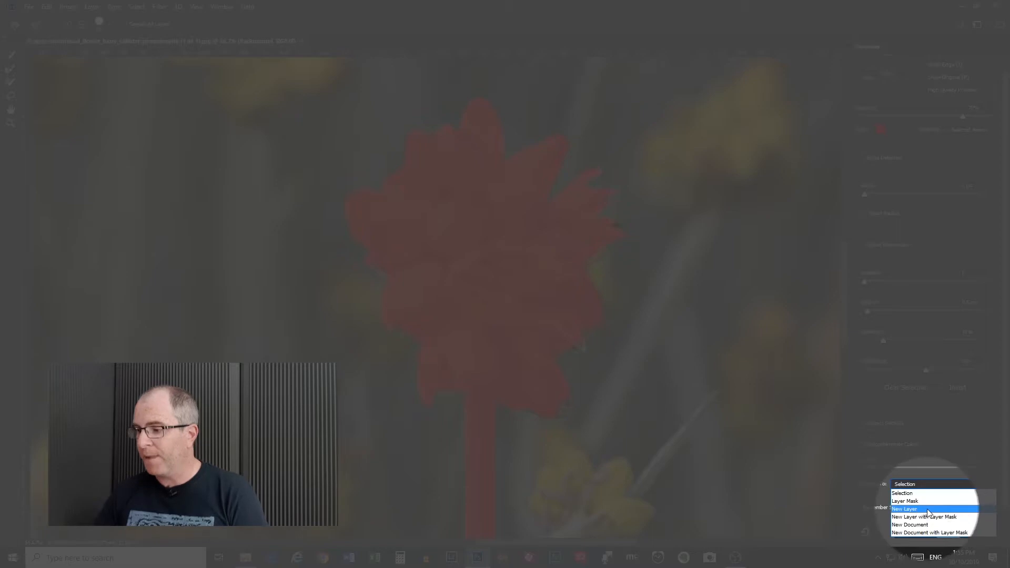
{"action": "left_click", "coordinate": [938, 446]}
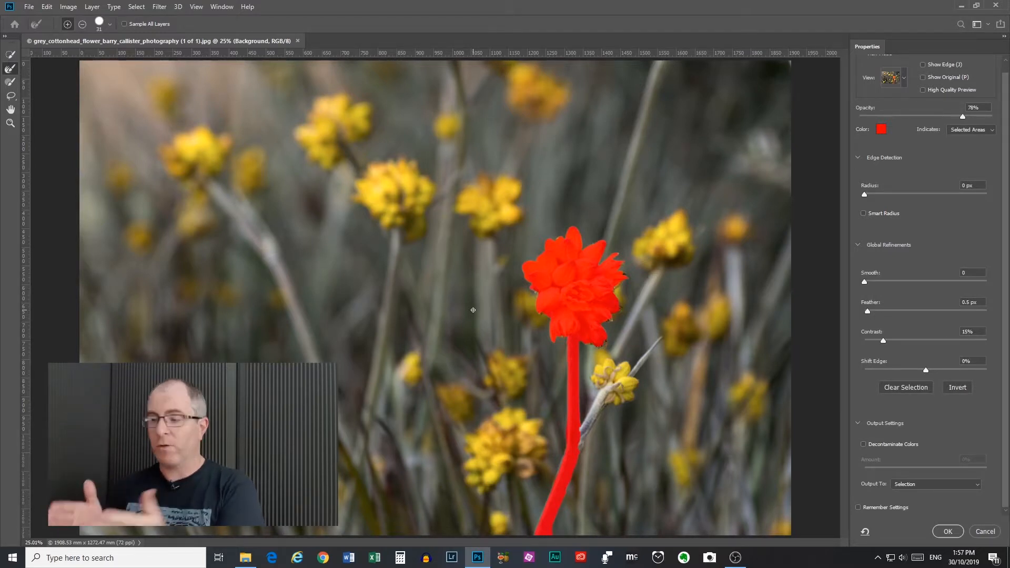
With the Brush tool reduced to size 28, paint the missed dark tips and edges of the right-hand petals into the selection
{"action": "scroll", "coordinate": [701, 356], "scroll_direction": "up", "scroll_amount": 9}
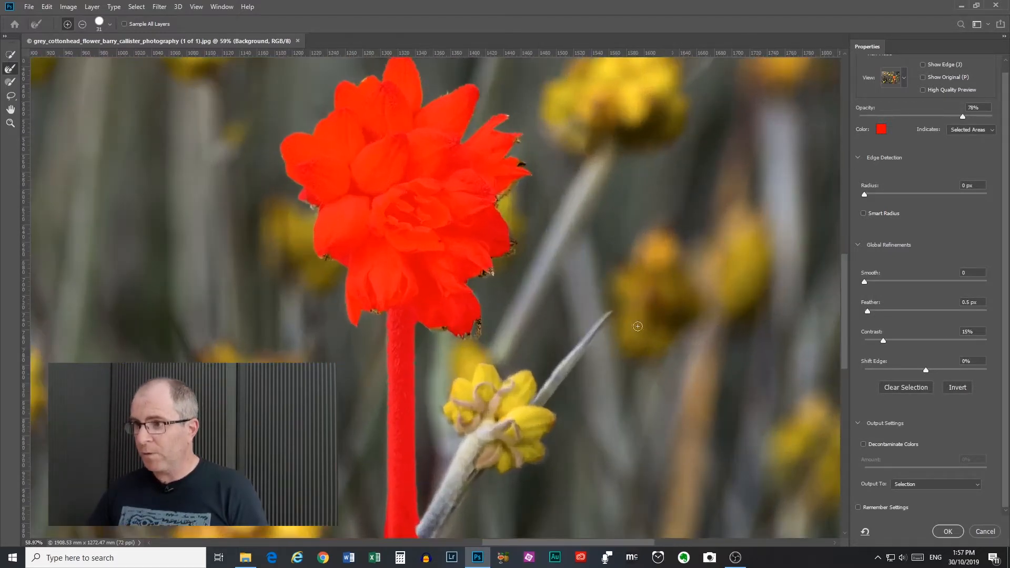
{"action": "scroll", "coordinate": [463, 185], "scroll_direction": "up", "scroll_amount": 5}
{"action": "left_click_drag", "start_coordinate": [411, 187], "coordinate": [456, 274]}
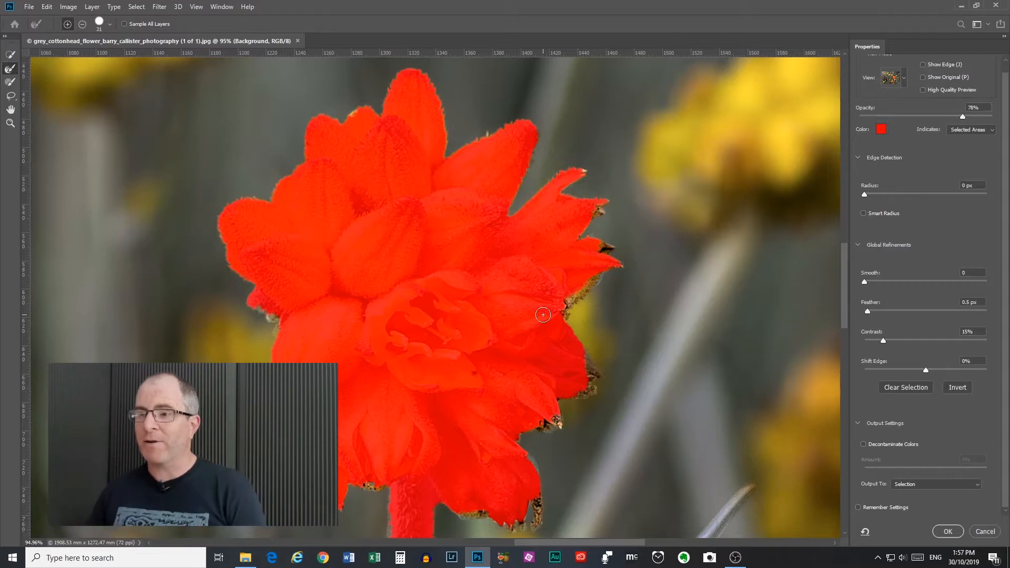
{"action": "left_click", "coordinate": [9, 83]}
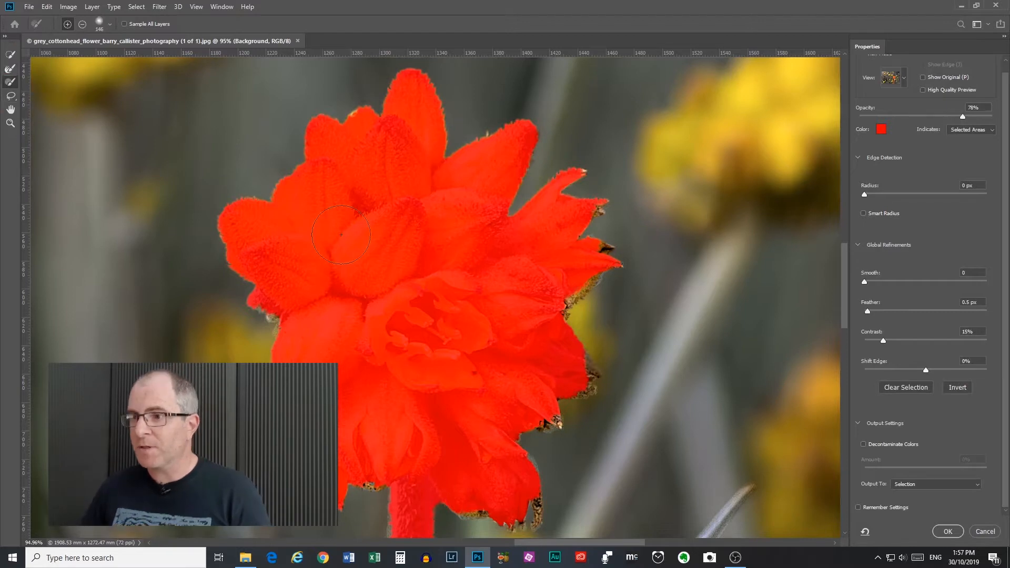
{"action": "left_click_drag", "start_coordinate": [381, 231], "coordinate": [361, 236]}
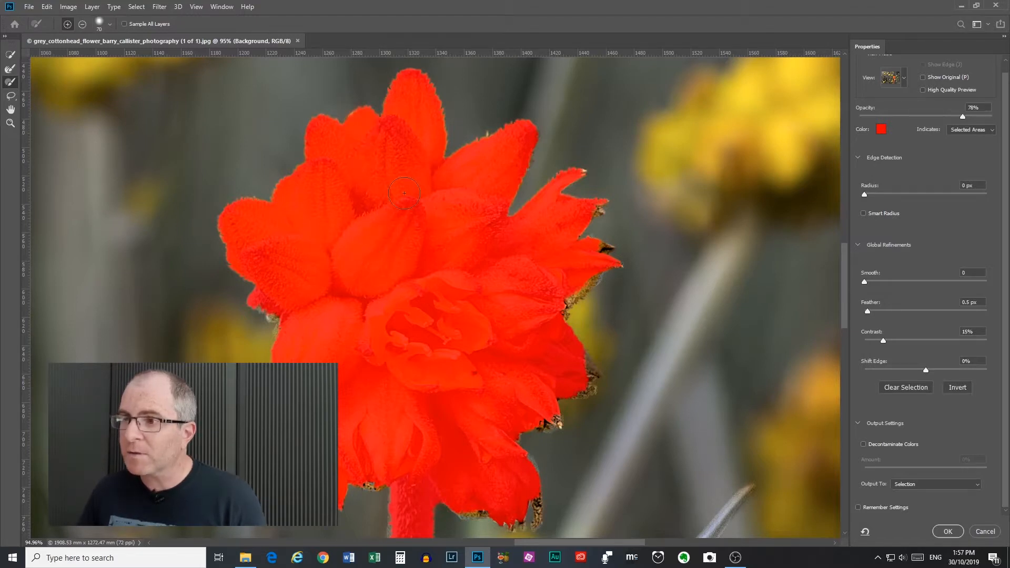
{"action": "mouse_move", "coordinate": [555, 237]}
{"action": "left_mouse_down"}
{"action": "mouse_move", "coordinate": [548, 243]}
{"action": "mouse_move", "coordinate": [571, 214]}
{"action": "left_mouse_up"}
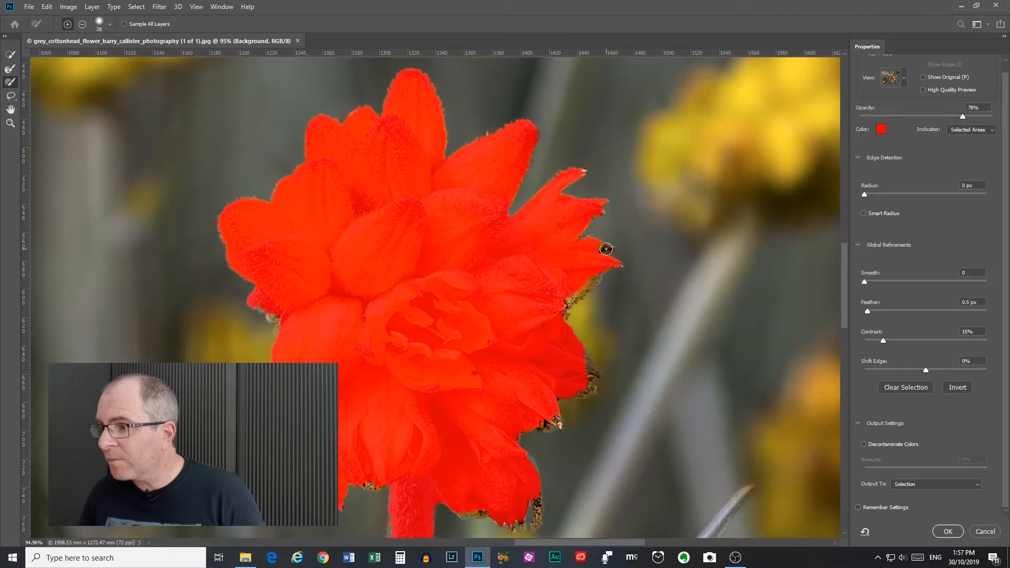
{"action": "mouse_move", "coordinate": [590, 249]}
{"action": "left_mouse_down"}
{"action": "mouse_move", "coordinate": [581, 275]}
{"action": "mouse_move", "coordinate": [598, 275]}
{"action": "mouse_move", "coordinate": [562, 305]}
{"action": "left_mouse_up"}
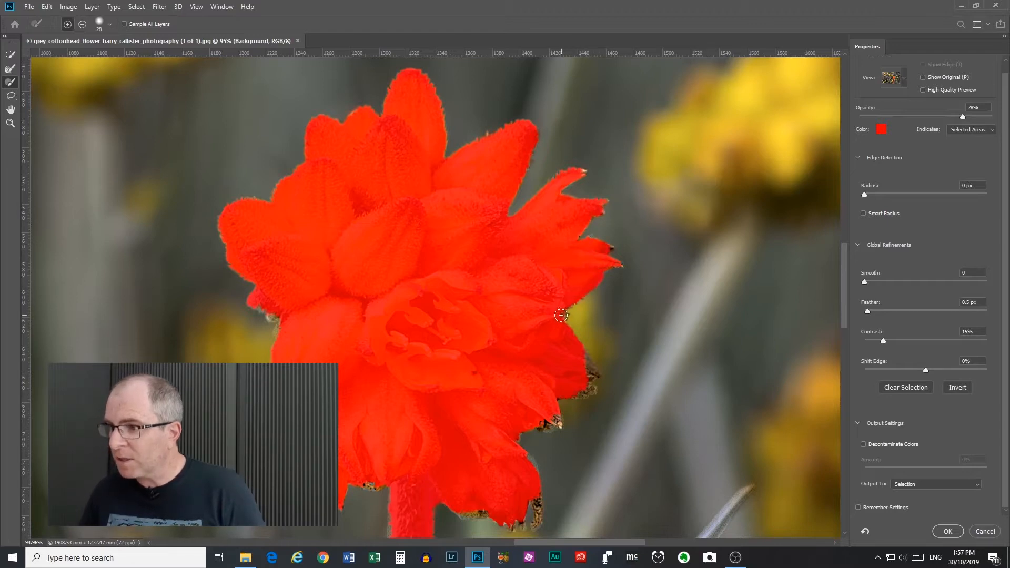
{"action": "mouse_move", "coordinate": [583, 366]}
{"action": "left_mouse_down"}
{"action": "mouse_move", "coordinate": [587, 394]}
{"action": "mouse_move", "coordinate": [564, 388]}
{"action": "mouse_move", "coordinate": [553, 423]}
{"action": "mouse_move", "coordinate": [537, 423]}
{"action": "left_mouse_up"}
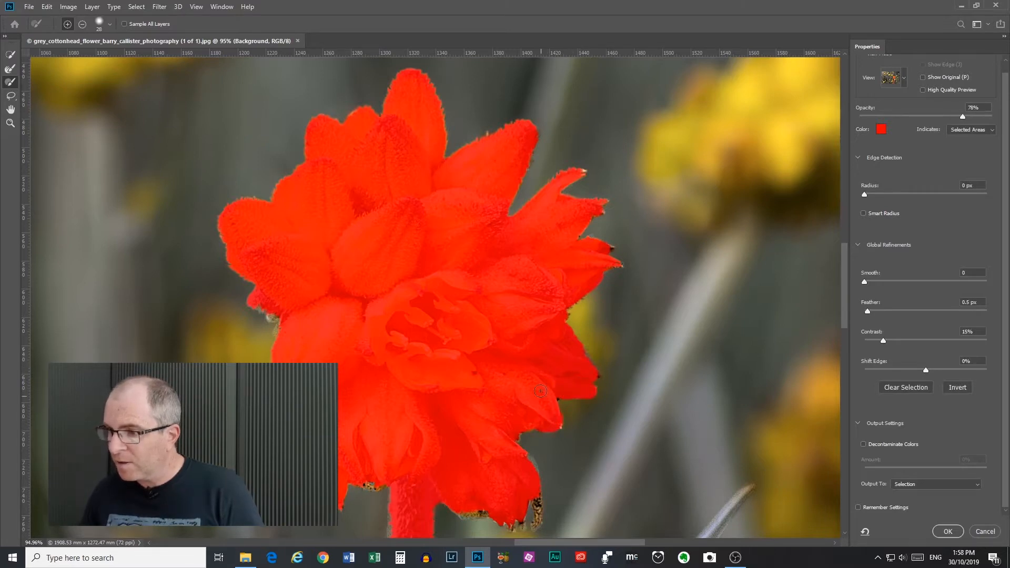
Paint the ragged lower petal tips and remaining small edge gaps into the selection with brush sizes 20 and 11
{"action": "left_click_drag", "start_coordinate": [504, 366], "coordinate": [455, 223]}
{"action": "mouse_move", "coordinate": [494, 367]}
{"action": "left_mouse_down"}
{"action": "mouse_move", "coordinate": [485, 355]}
{"action": "mouse_move", "coordinate": [486, 380]}
{"action": "left_mouse_up"}
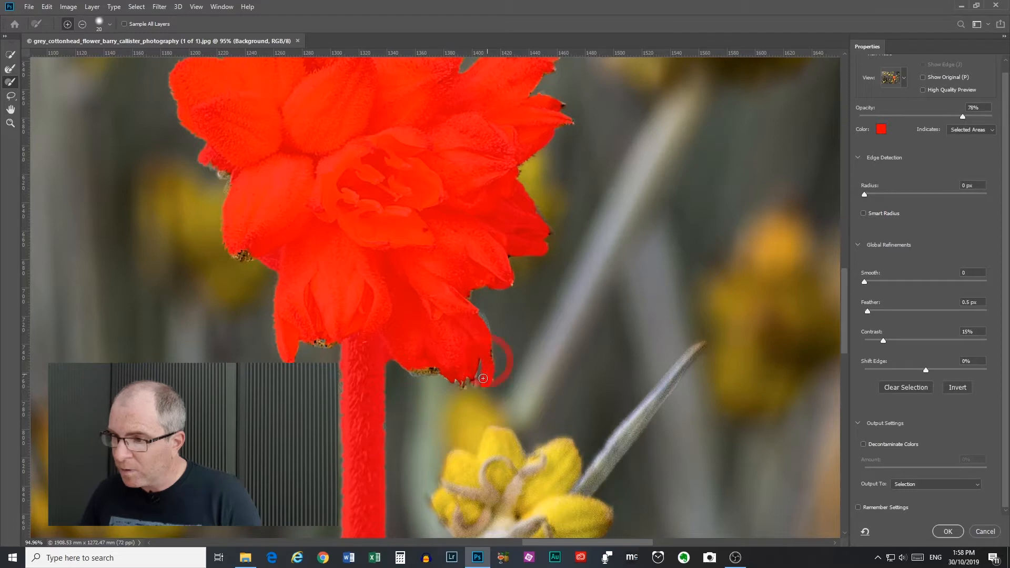
{"action": "left_click_drag", "start_coordinate": [472, 375], "coordinate": [470, 376]}
{"action": "left_click", "coordinate": [472, 377]}
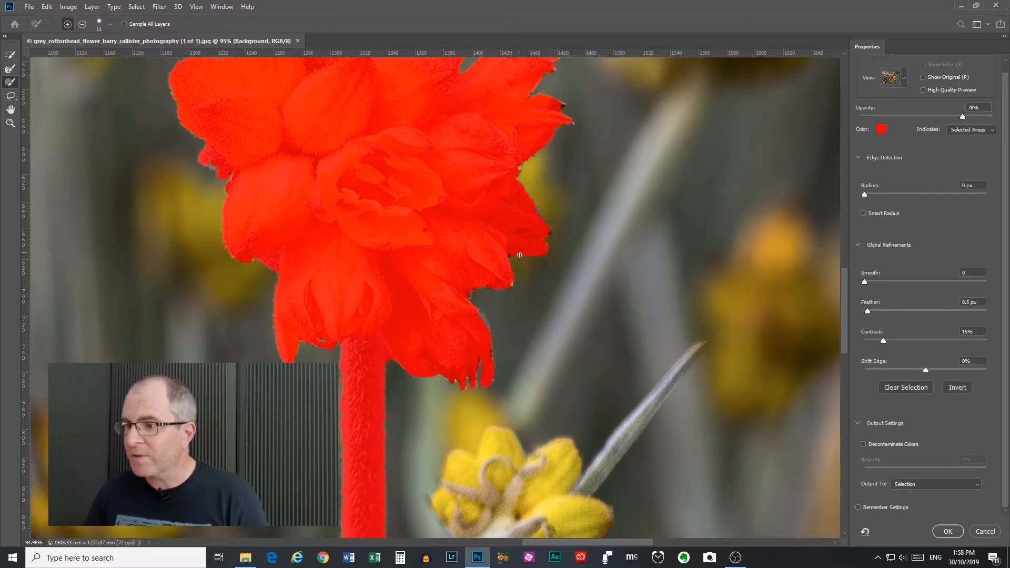
{"action": "scroll", "coordinate": [468, 221], "scroll_direction": "up", "scroll_amount": 3}
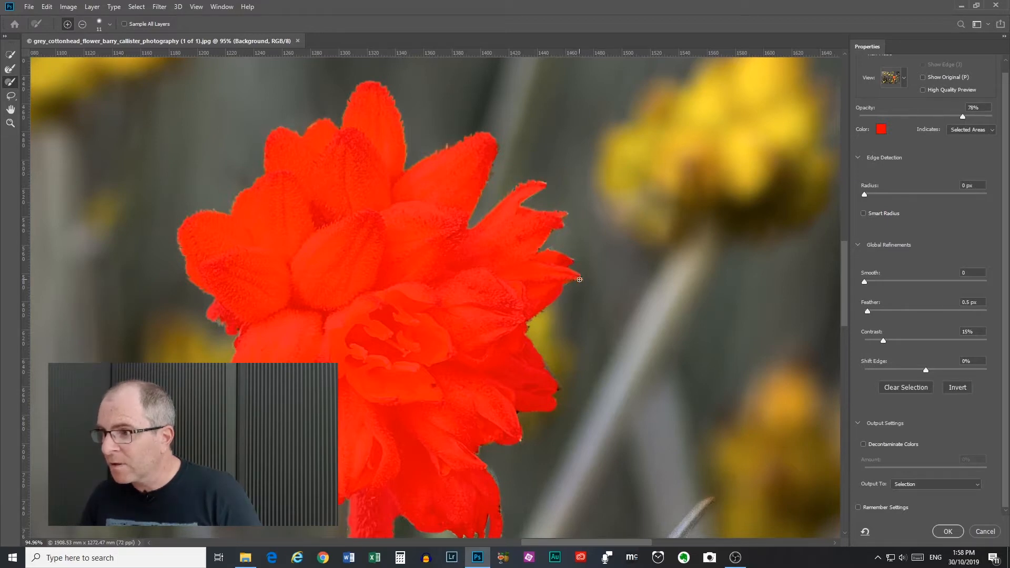
Enlarge the brush to size 32 and add the stub where the side branch meets the stem to the selection
{"action": "scroll", "coordinate": [310, 288], "scroll_direction": "down", "scroll_amount": 5}
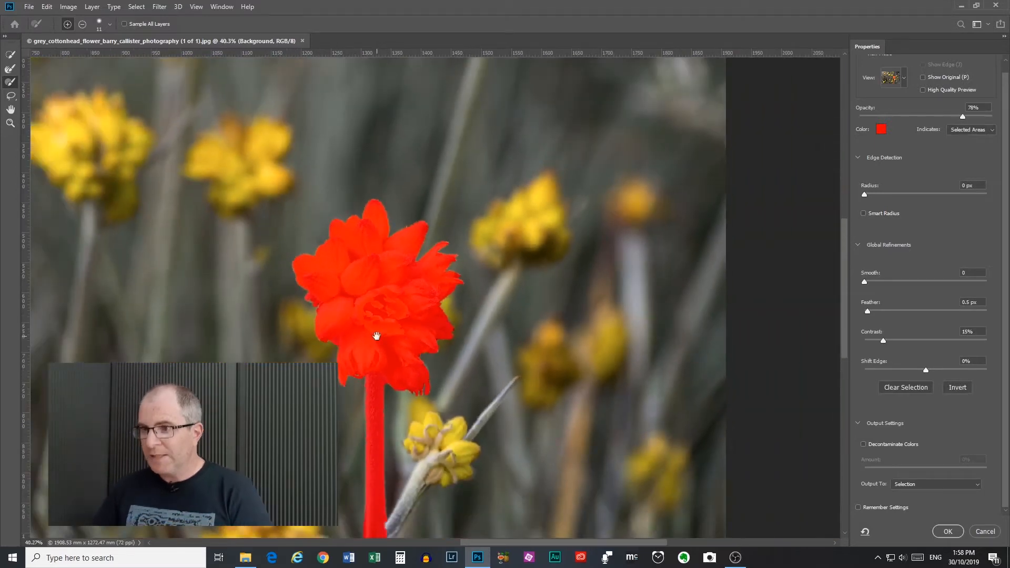
{"action": "left_click_drag", "start_coordinate": [376, 334], "coordinate": [461, 190]}
{"action": "scroll", "coordinate": [452, 290], "scroll_direction": "up", "scroll_amount": 5}
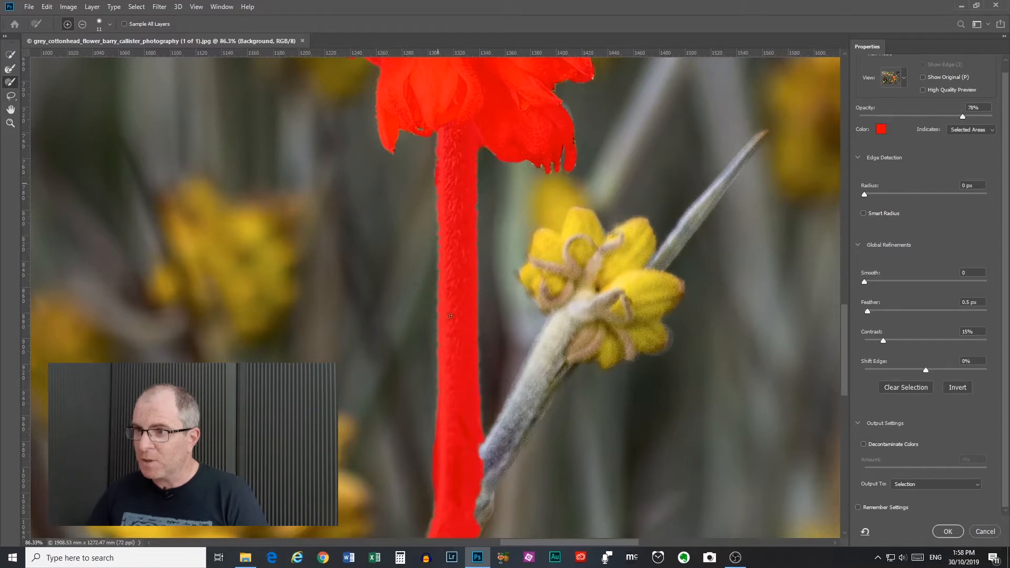
{"action": "right_click", "coordinate": [405, 419], "text": "alt"}
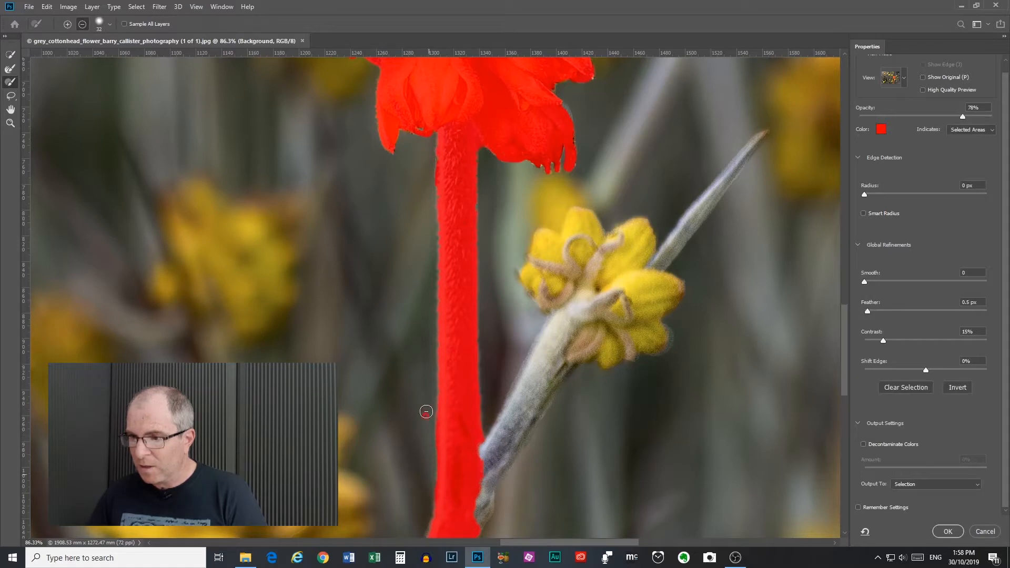
{"action": "left_click_drag", "start_coordinate": [437, 368], "coordinate": [464, 124]}
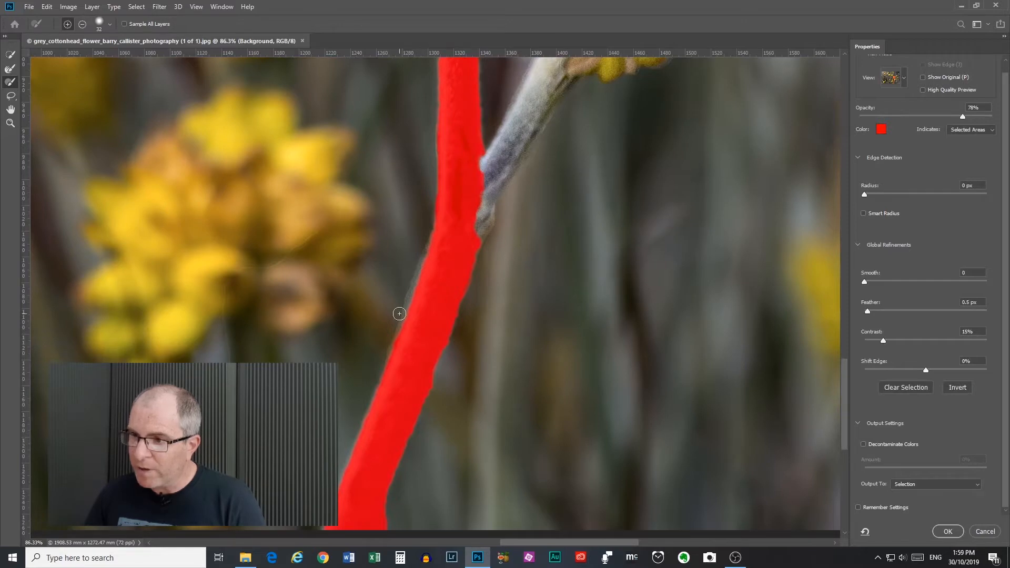
{"action": "left_click_drag", "start_coordinate": [480, 408], "coordinate": [489, 383]}
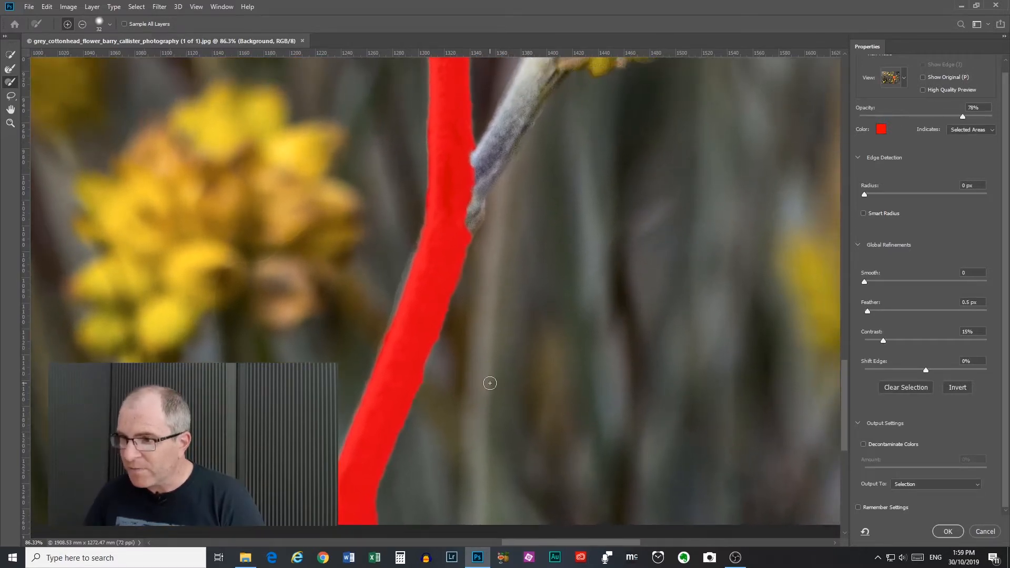
{"action": "left_click_drag", "start_coordinate": [522, 295], "coordinate": [484, 390]}
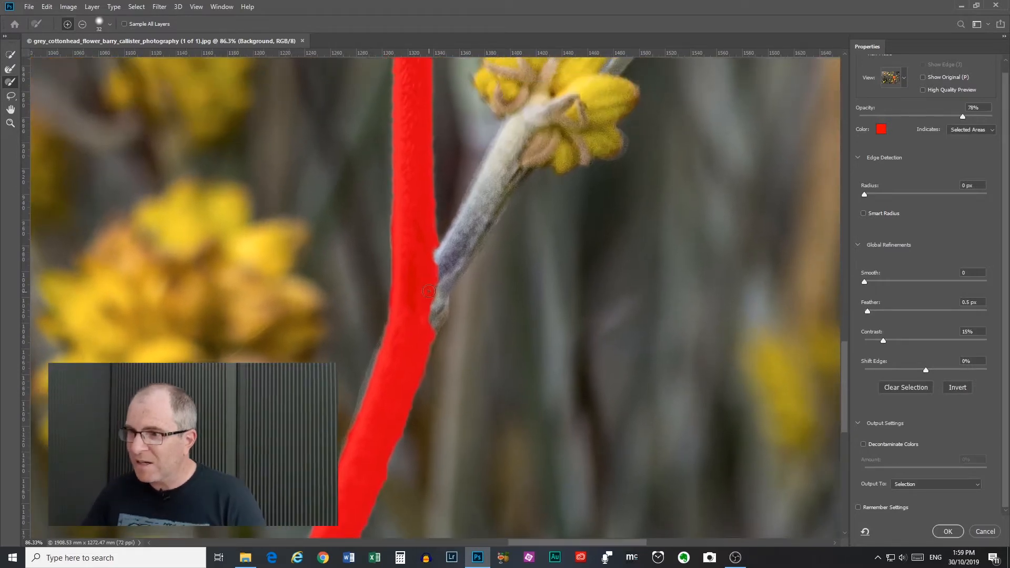
{"action": "mouse_move", "coordinate": [429, 316]}
{"action": "left_mouse_down"}
{"action": "mouse_move", "coordinate": [426, 329]}
{"action": "mouse_move", "coordinate": [442, 303]}
{"action": "mouse_move", "coordinate": [430, 253]}
{"action": "mouse_move", "coordinate": [416, 328]}
{"action": "left_mouse_up"}
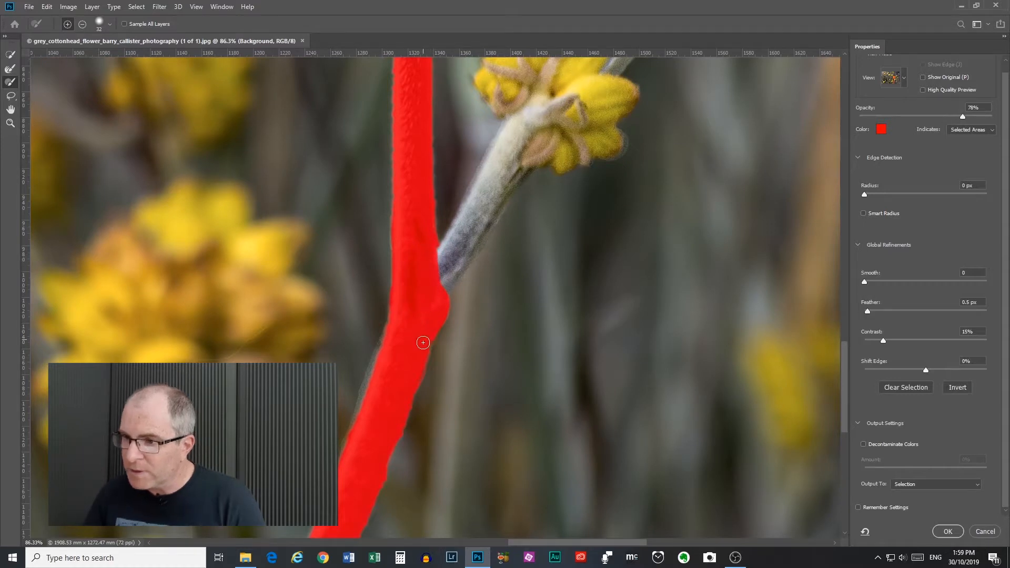
Switch to the On Black view to check the repainted edges of the flower head
{"action": "left_click_drag", "start_coordinate": [500, 239], "coordinate": [514, 555]}
{"action": "left_click_drag", "start_coordinate": [505, 264], "coordinate": [558, 413]}
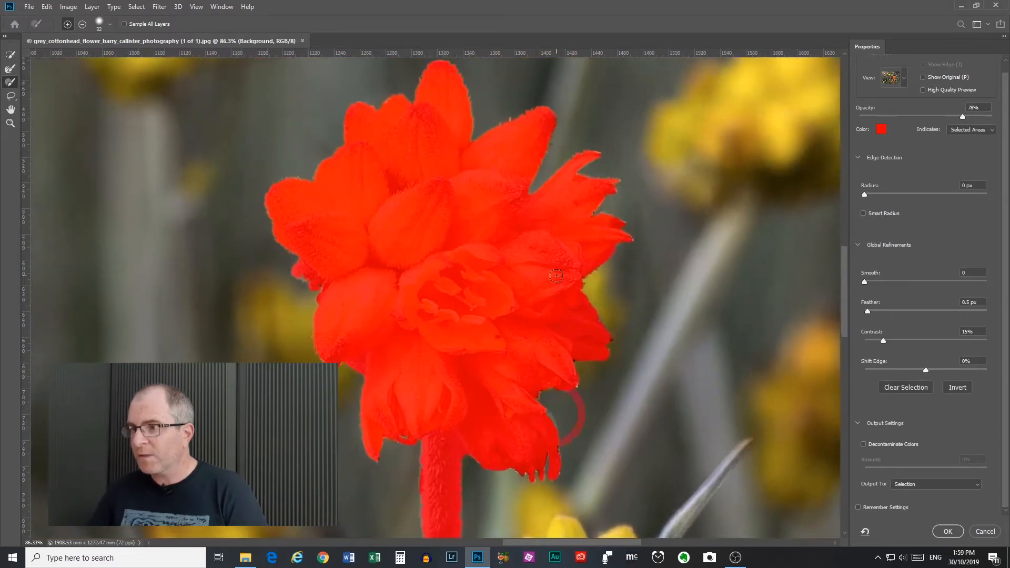
{"action": "left_click", "coordinate": [904, 81]}
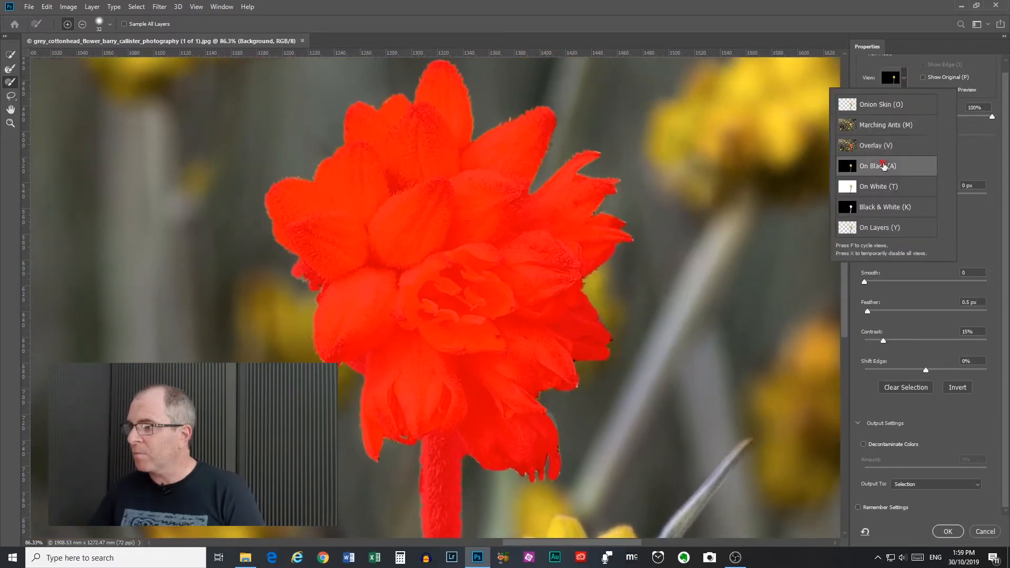
{"action": "left_click", "coordinate": [879, 166]}
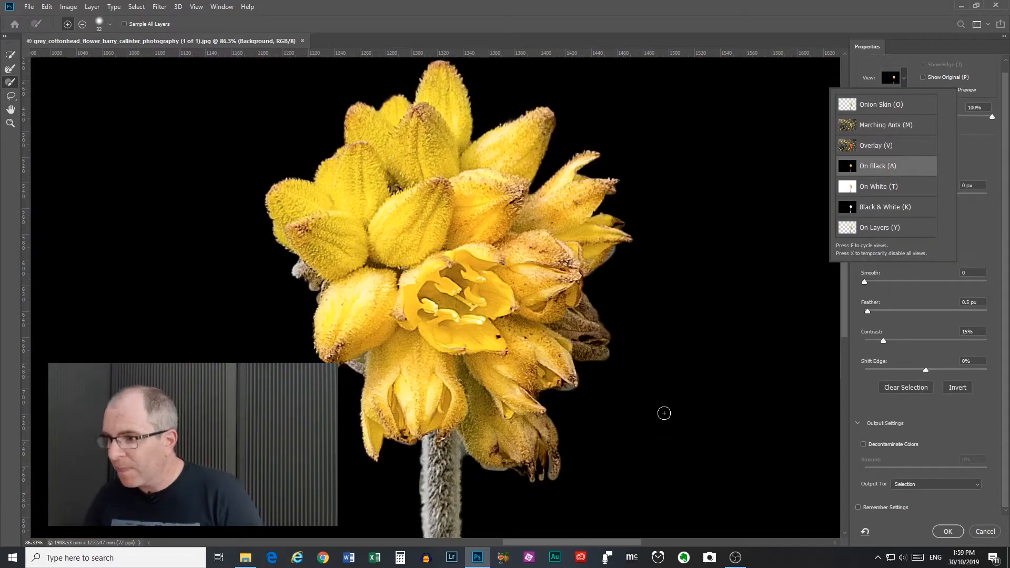
With the brush reduced to size 11, subtract the background fringe between the curled petal tips and beneath the lowest petal
{"action": "scroll", "coordinate": [664, 413], "scroll_direction": "up", "scroll_amount": 1}
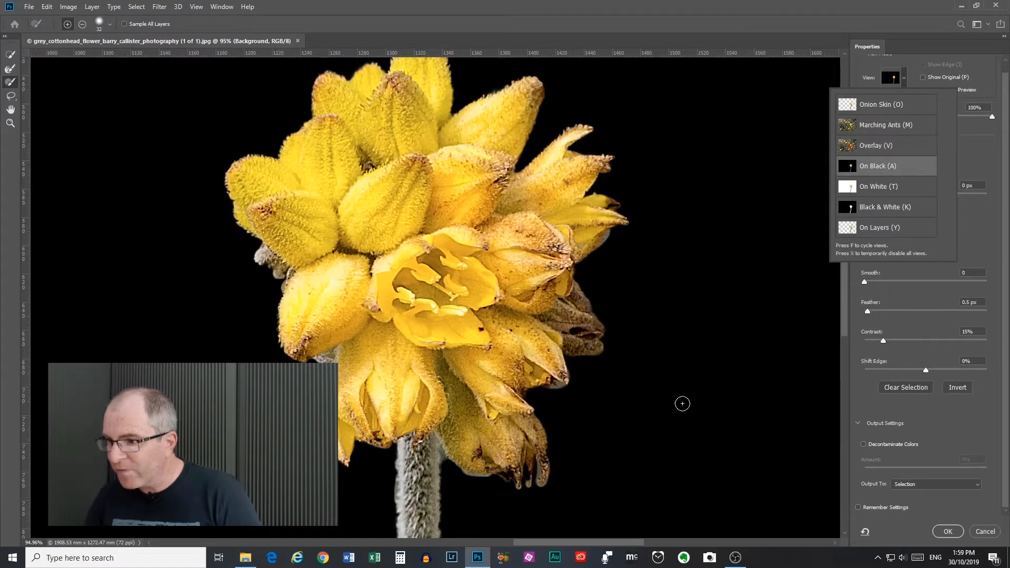
{"action": "left_click_drag", "start_coordinate": [844, 323], "coordinate": [845, 343]}
{"action": "scroll", "coordinate": [545, 291], "scroll_direction": "up", "scroll_amount": 5}
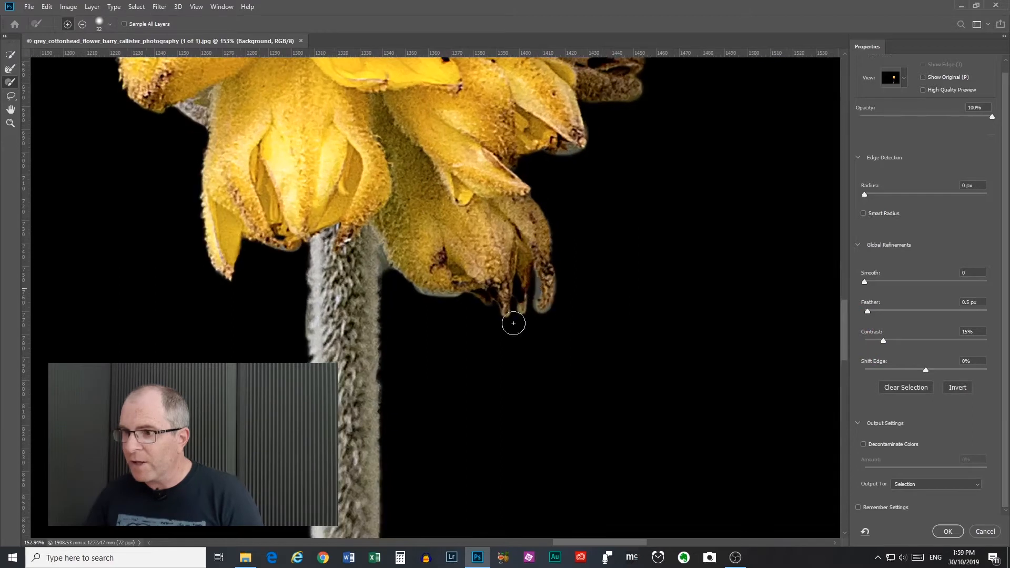
{"action": "left_click_drag", "start_coordinate": [546, 295], "coordinate": [534, 300], "text": "alt"}
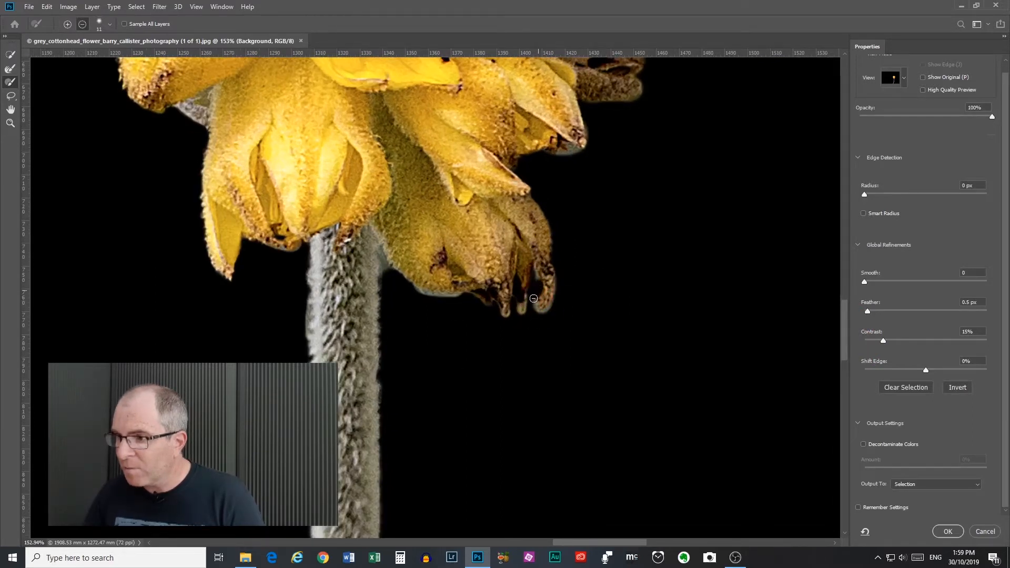
{"action": "mouse_move", "coordinate": [535, 279]}
{"action": "left_mouse_down"}
{"action": "mouse_move", "coordinate": [535, 314]}
{"action": "mouse_move", "coordinate": [571, 287]}
{"action": "left_mouse_up"}
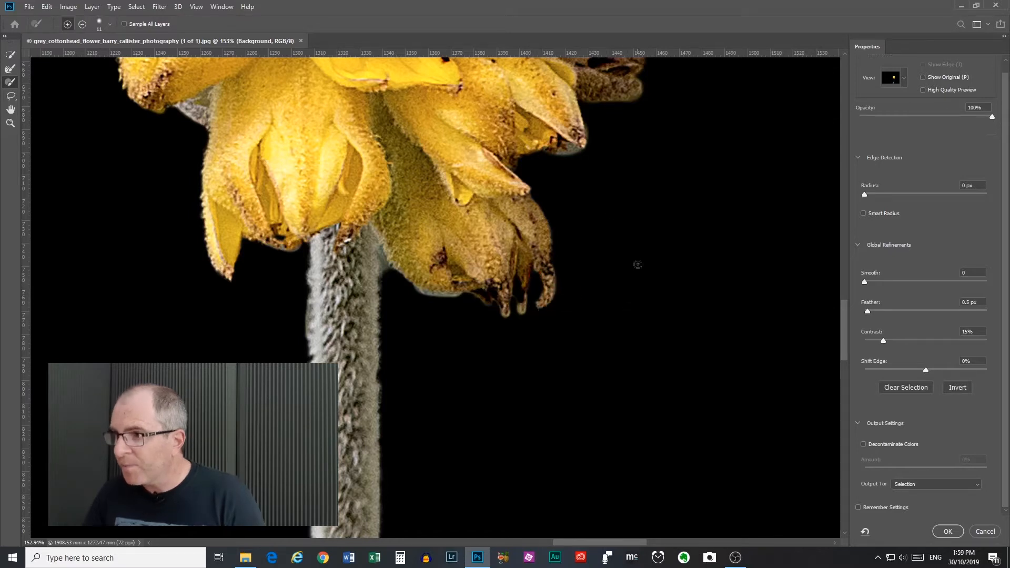
{"action": "key", "text": "alt"}
{"action": "left_click_drag", "start_coordinate": [458, 298], "coordinate": [403, 291], "text": "alt"}
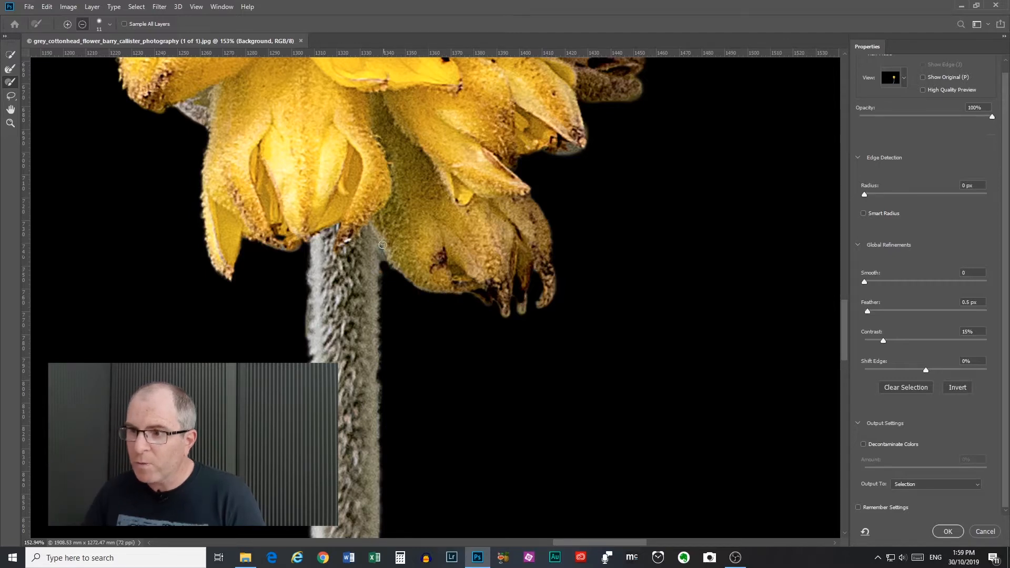
Shape the brush to a 103° angle and 35% roundness, and subtract the fringe between stem and lower petal at sizes 18 and 46
{"action": "left_click", "coordinate": [108, 24]}
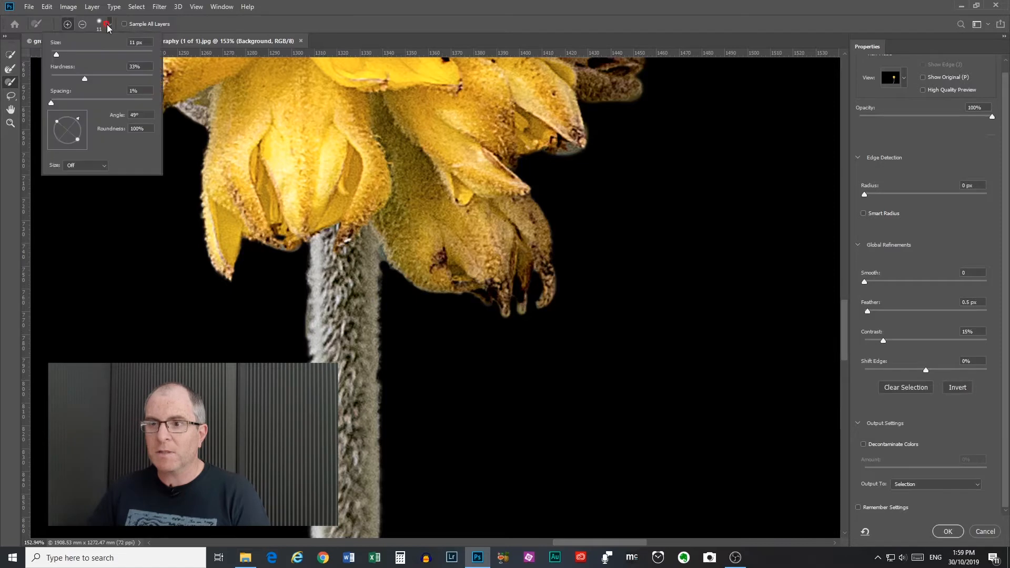
{"action": "mouse_move", "coordinate": [56, 122]}
{"action": "left_mouse_down"}
{"action": "mouse_move", "coordinate": [55, 136]}
{"action": "mouse_move", "coordinate": [76, 121]}
{"action": "mouse_move", "coordinate": [63, 112]}
{"action": "left_mouse_up"}
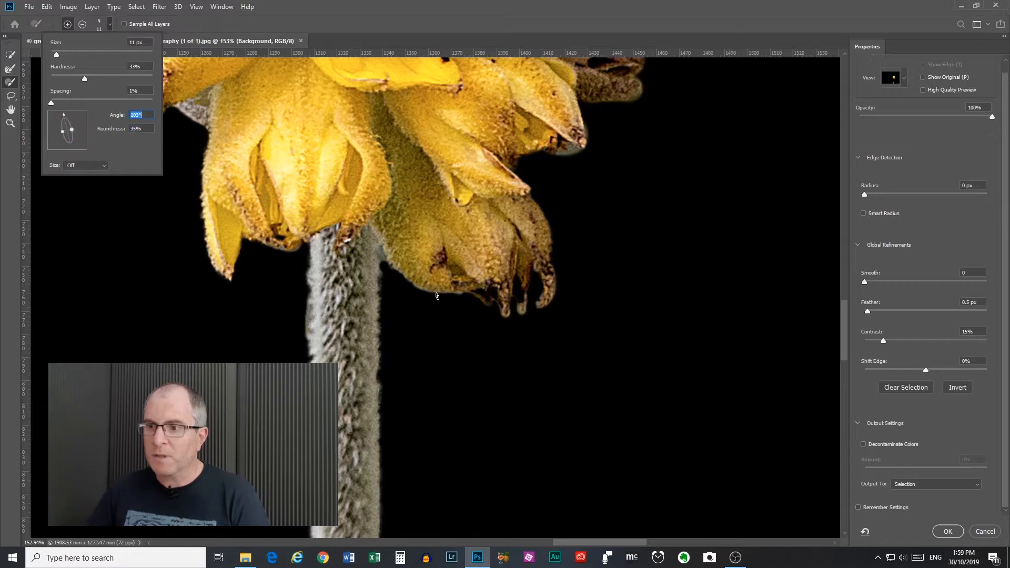
{"action": "key", "text": "alt"}
{"action": "key", "text": "Return"}
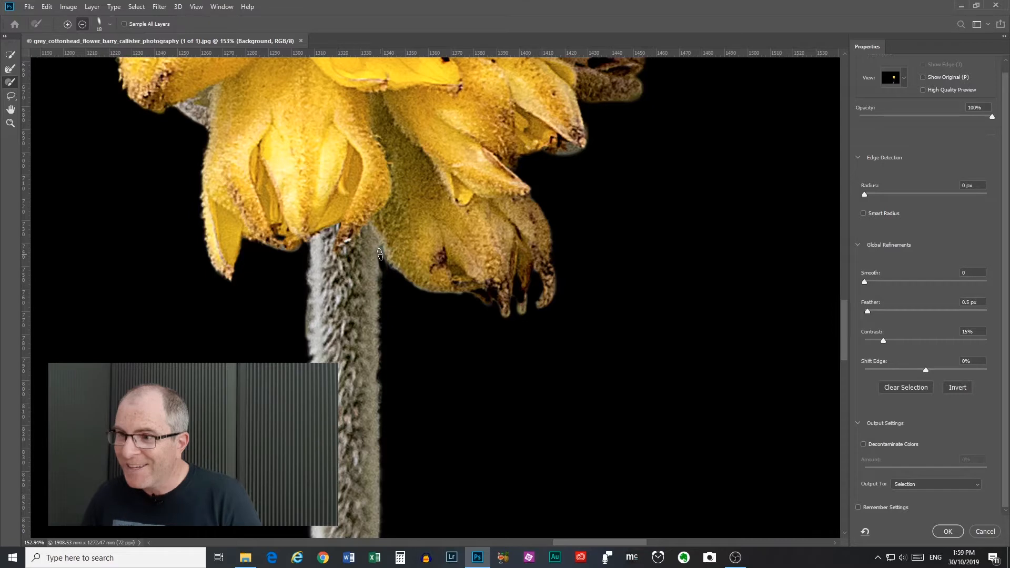
{"action": "left_click", "coordinate": [386, 274]}
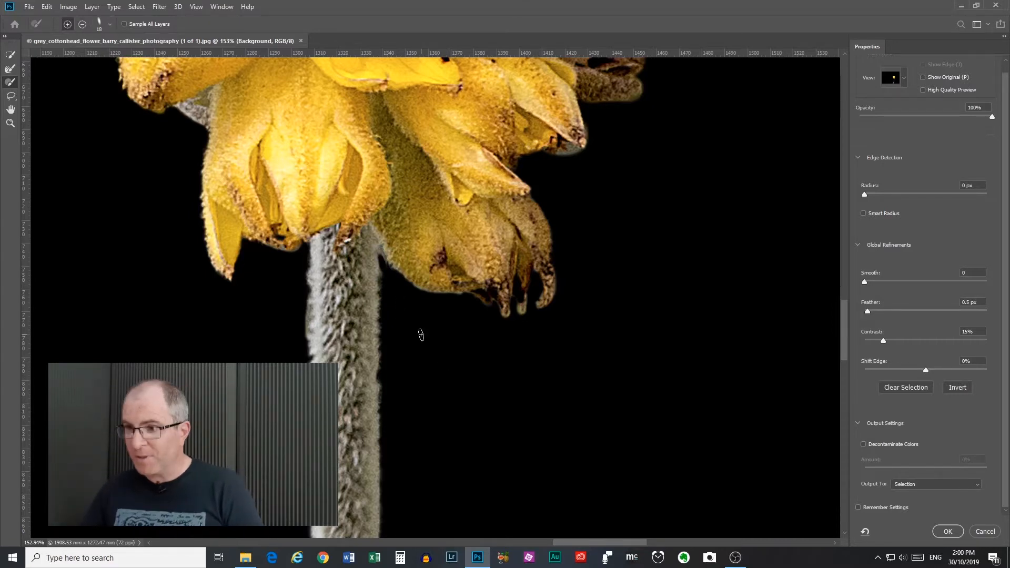
{"action": "right_click", "coordinate": [408, 309], "text": "alt"}
{"action": "mouse_move", "coordinate": [408, 310]}
{"action": "left_mouse_down"}
{"action": "mouse_move", "coordinate": [364, 304]}
{"action": "mouse_move", "coordinate": [392, 313]}
{"action": "mouse_move", "coordinate": [390, 192]}
{"action": "left_mouse_up"}
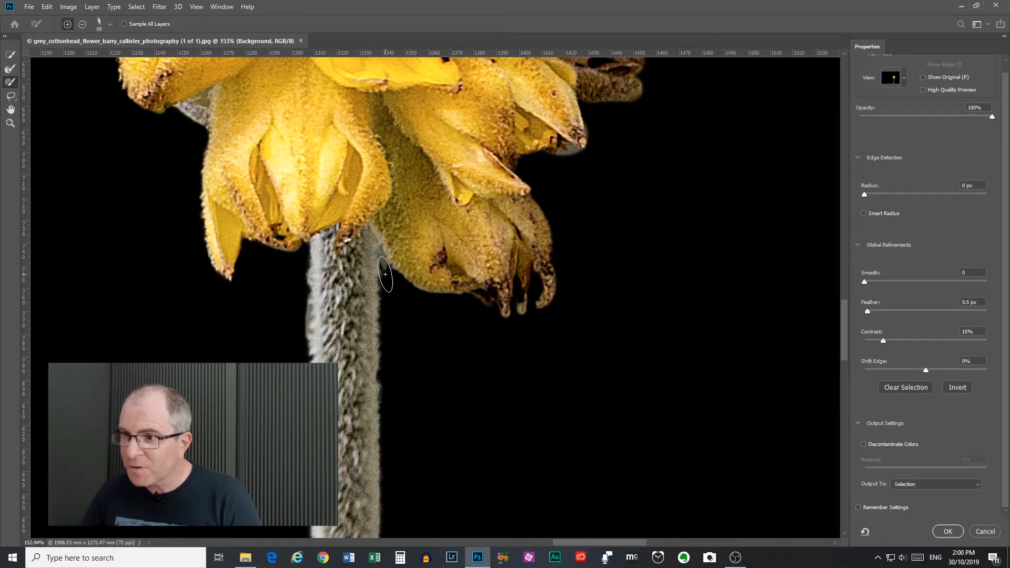
{"action": "left_click_drag", "start_coordinate": [387, 286], "coordinate": [388, 287]}
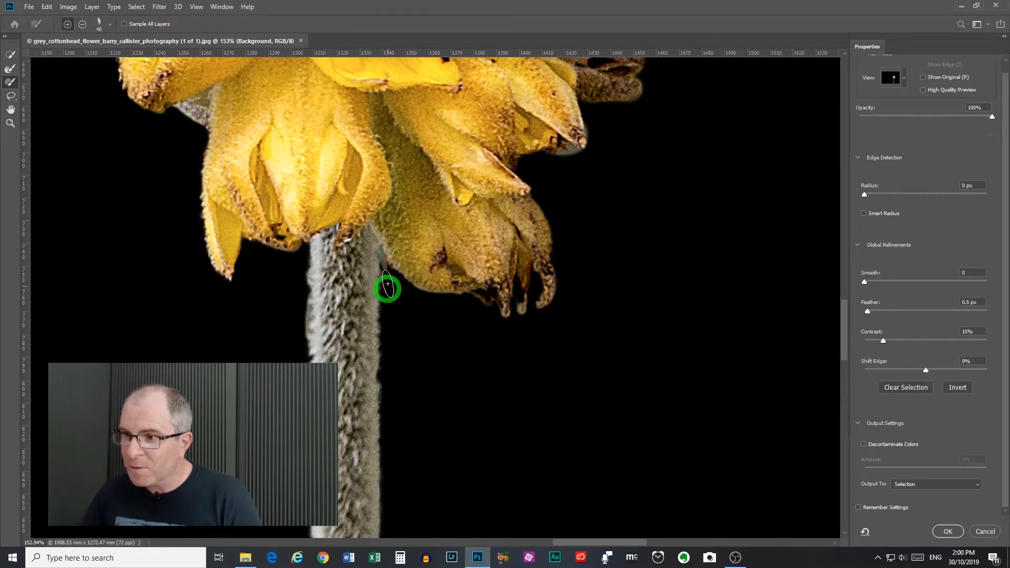
{"action": "key", "text": "alt"}
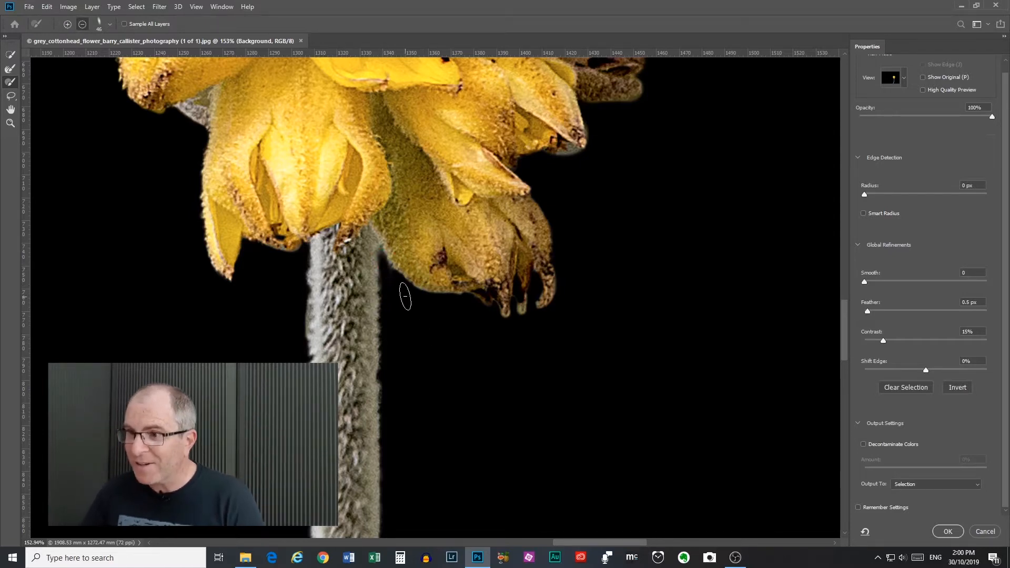
Set the selection's Smooth to 8 and its Feather to 1.2 px
{"action": "scroll", "coordinate": [433, 408], "scroll_direction": "down", "scroll_amount": 1}
{"action": "scroll", "coordinate": [433, 407], "scroll_direction": "down", "scroll_amount": 3}
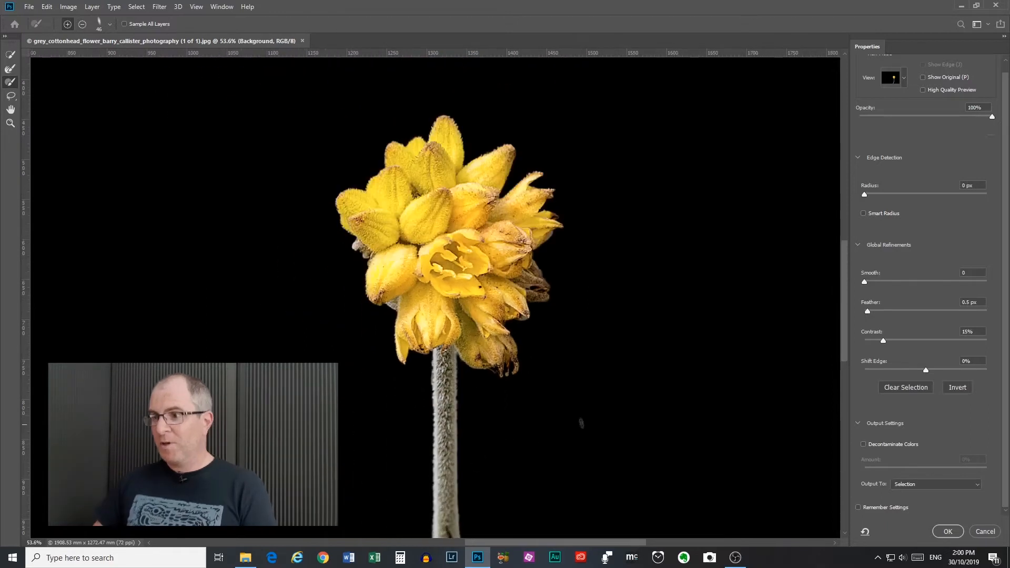
{"action": "scroll", "coordinate": [455, 258], "scroll_direction": "up", "scroll_amount": 3}
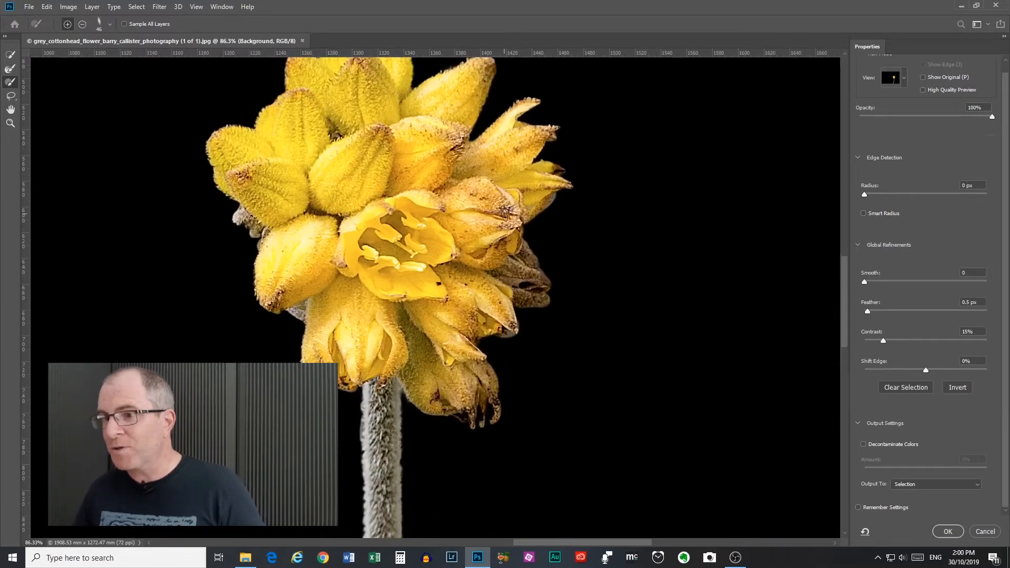
{"action": "scroll", "coordinate": [504, 213], "scroll_direction": "up", "scroll_amount": 1}
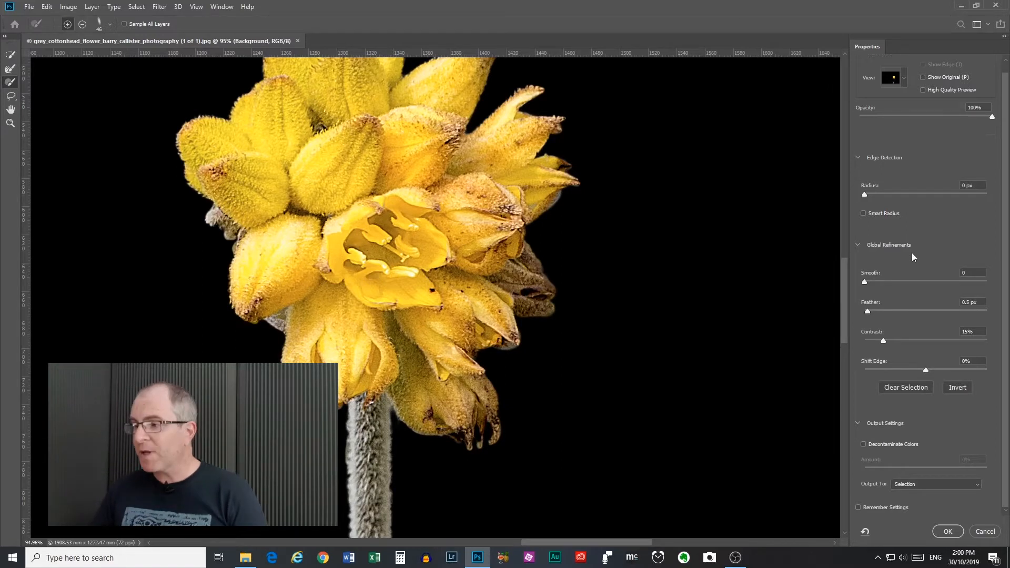
{"action": "left_click", "coordinate": [865, 281]}
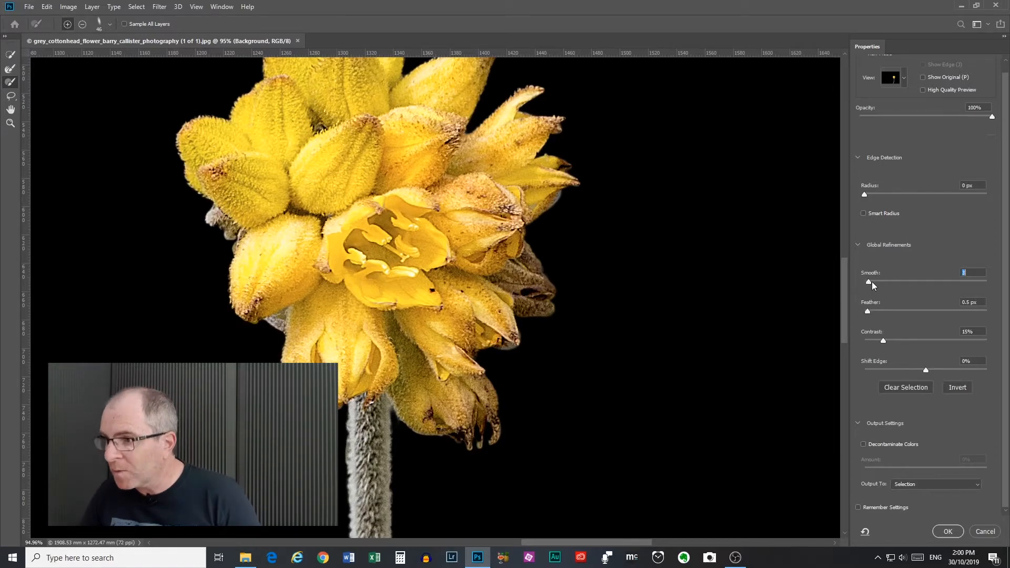
{"action": "left_click_drag", "start_coordinate": [875, 282], "coordinate": [879, 282]}
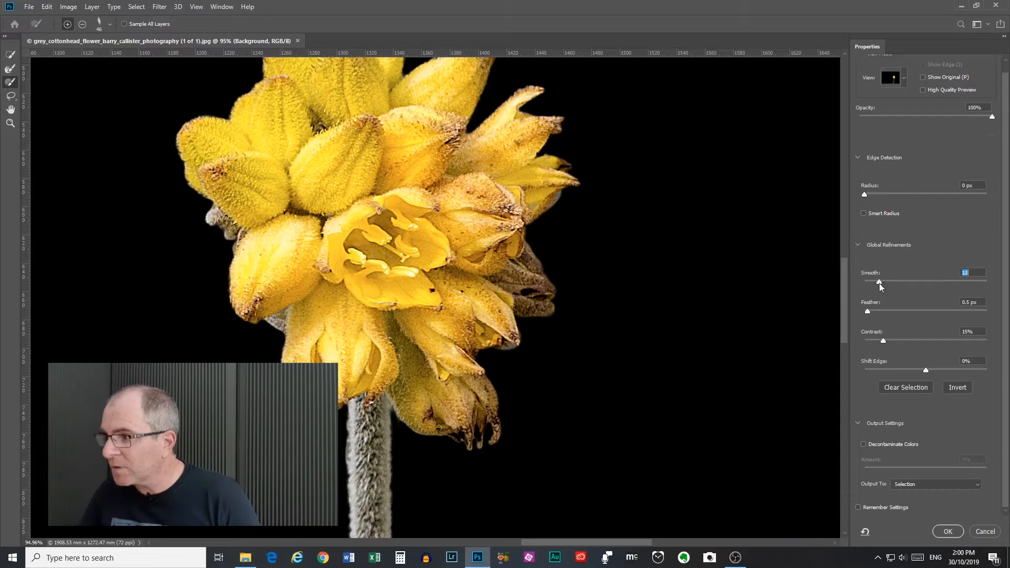
{"action": "left_click_drag", "start_coordinate": [876, 282], "coordinate": [872, 282]}
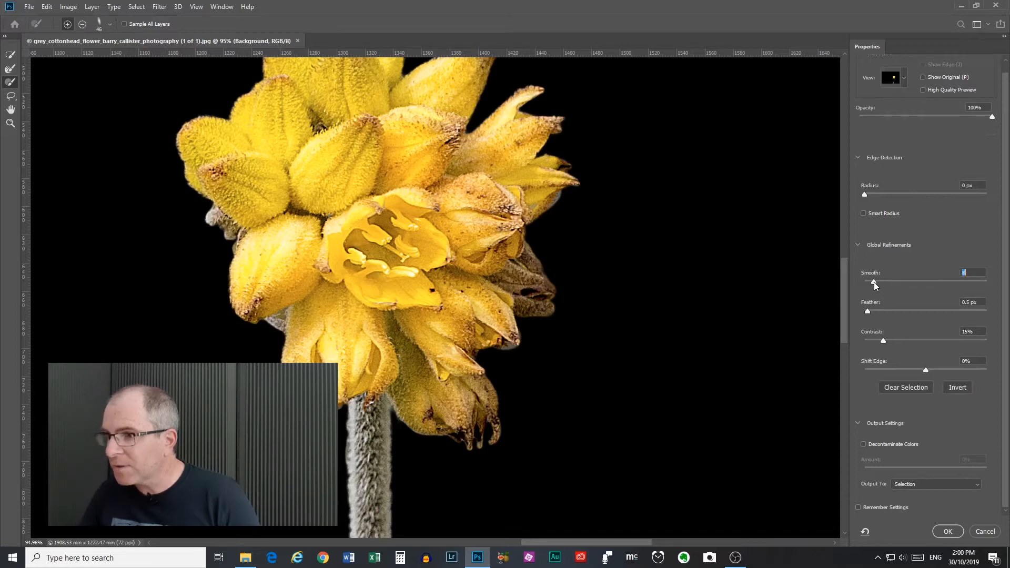
{"action": "left_click", "coordinate": [868, 311]}
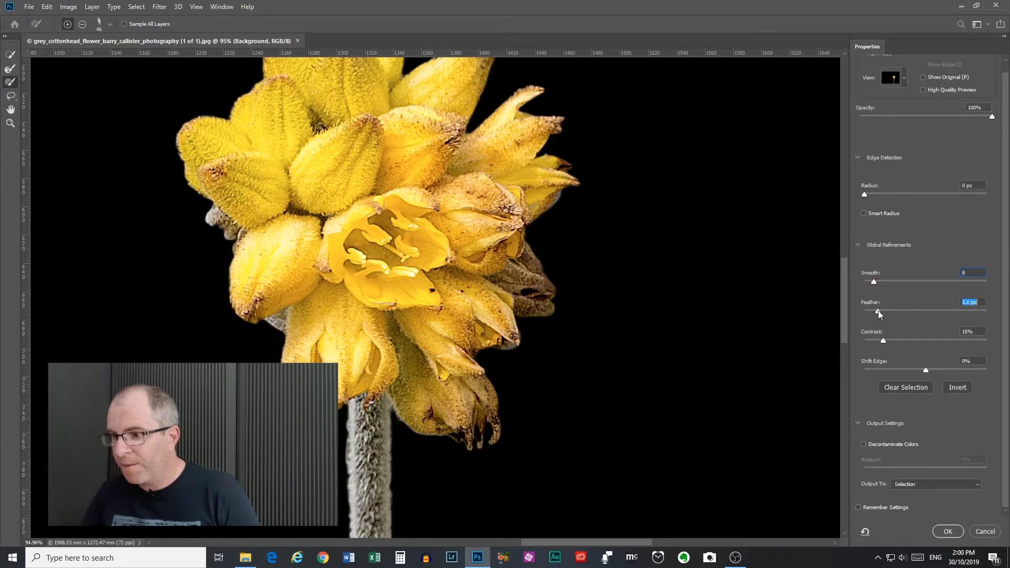
{"action": "left_click_drag", "start_coordinate": [887, 311], "coordinate": [872, 312]}
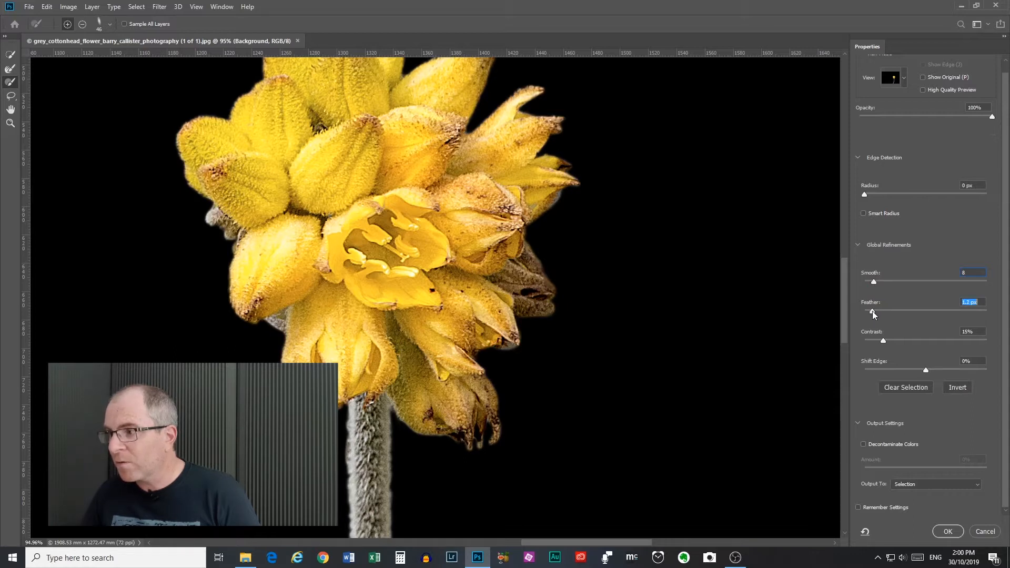
Set the selection's Contrast to 19% and Shift Edge to -20%
{"action": "left_click_drag", "start_coordinate": [883, 342], "coordinate": [897, 341]}
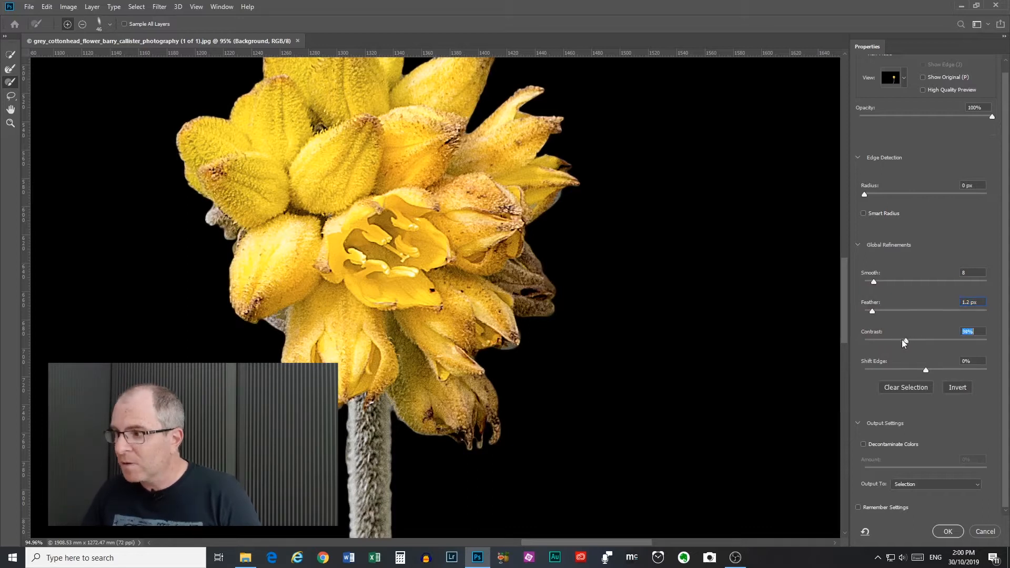
{"action": "left_click_drag", "start_coordinate": [893, 342], "coordinate": [887, 342]}
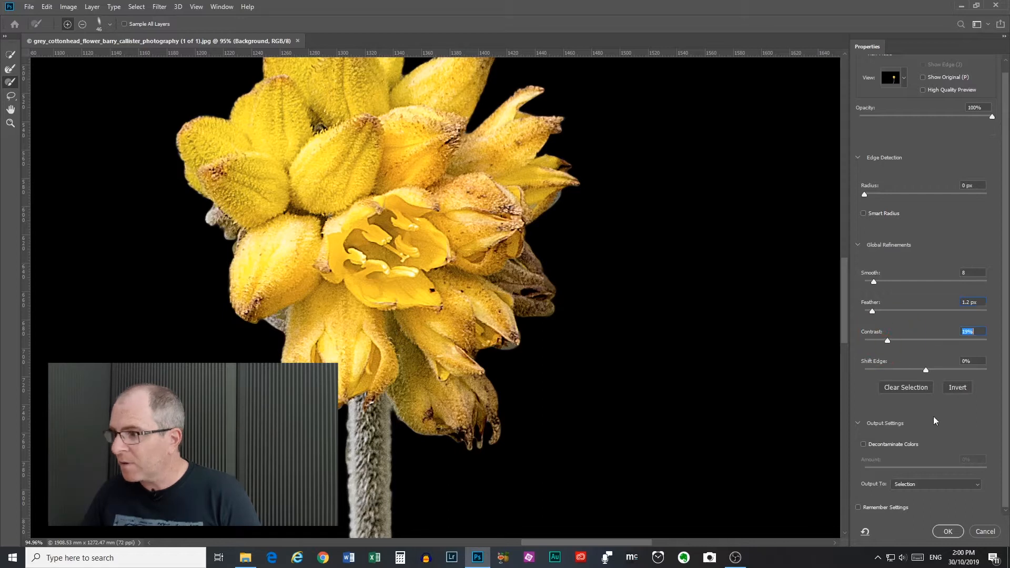
{"action": "left_click_drag", "start_coordinate": [926, 371], "coordinate": [915, 372]}
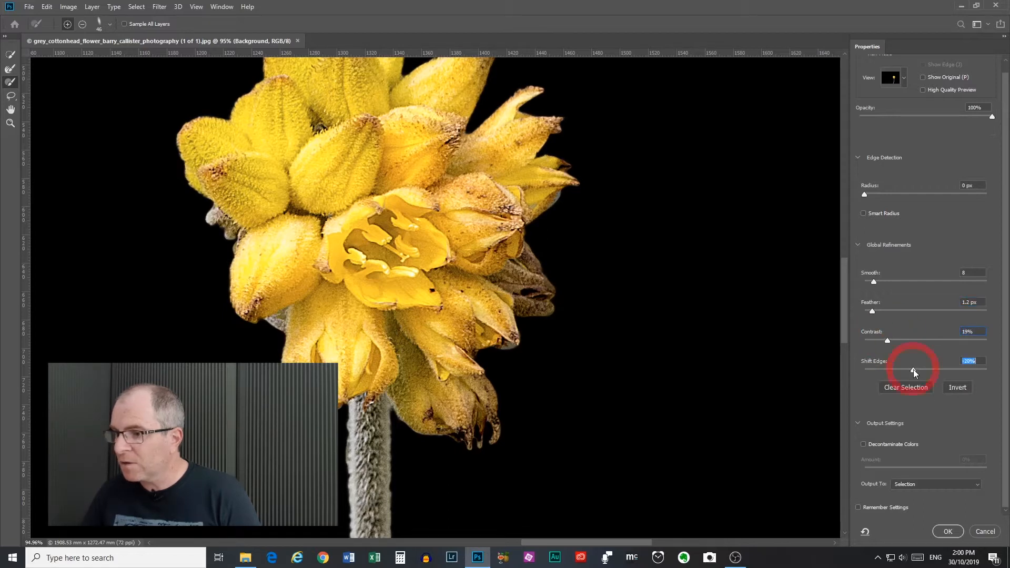
Compare the refined flower selection with the original one, and fit the whole image in view
{"action": "left_click_drag", "start_coordinate": [845, 295], "coordinate": [837, 267]}
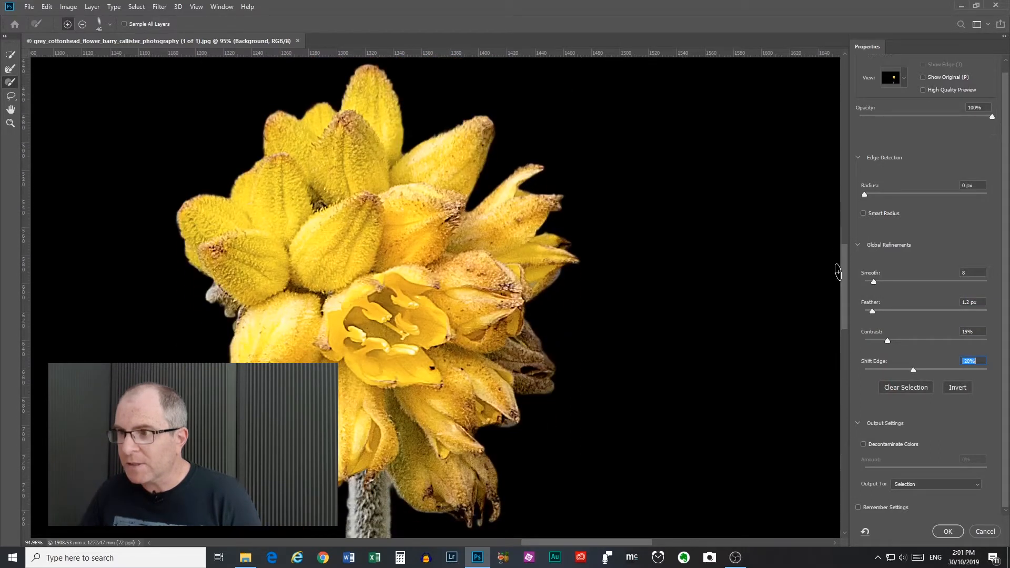
{"action": "left_click", "coordinate": [922, 76]}
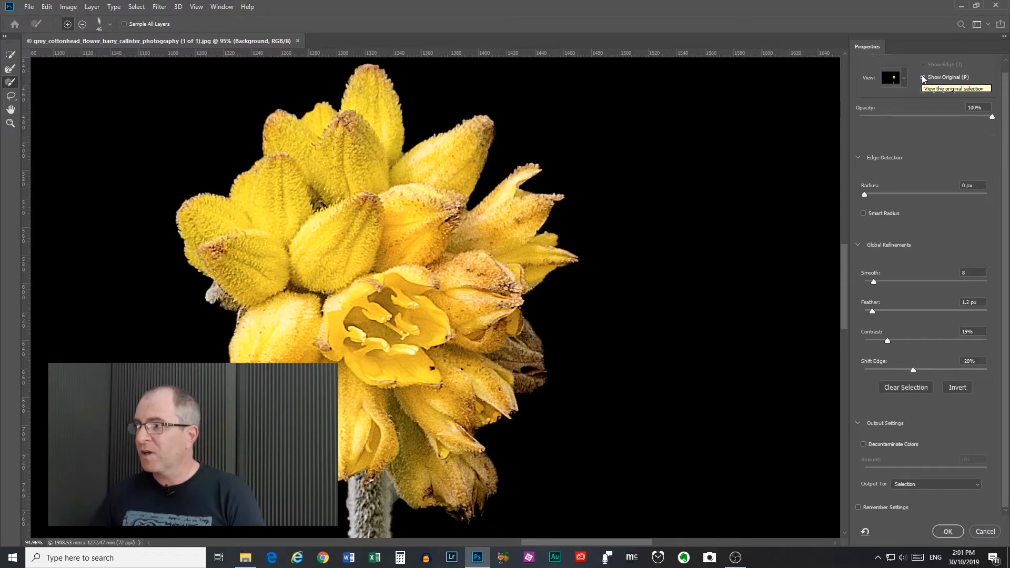
{"action": "left_click", "coordinate": [921, 77]}
{"action": "key", "text": "ctrl+0"}
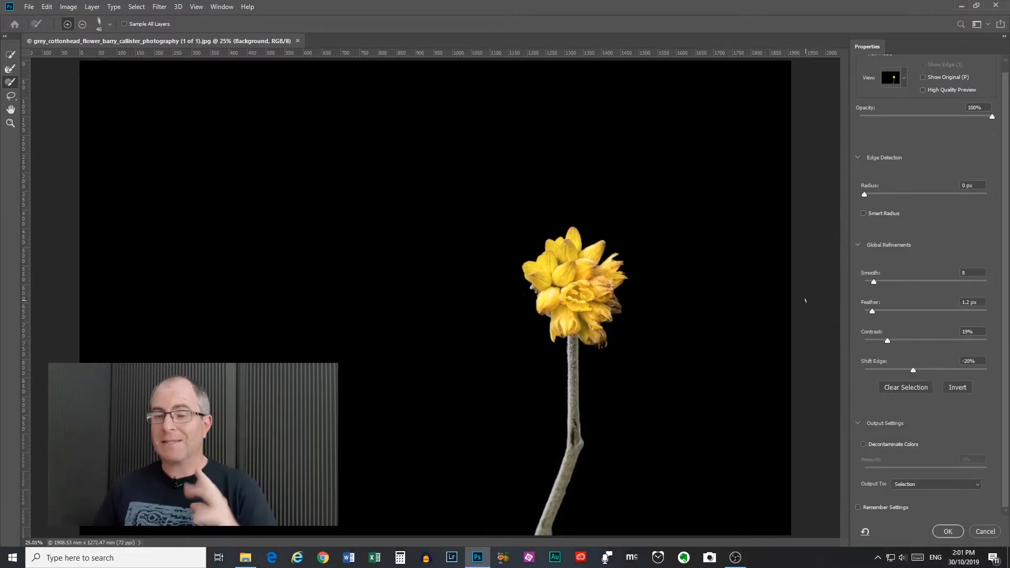
Leave Select and Mask without applying the refinements, and deselect the flower and stem
{"action": "left_click", "coordinate": [986, 532]}
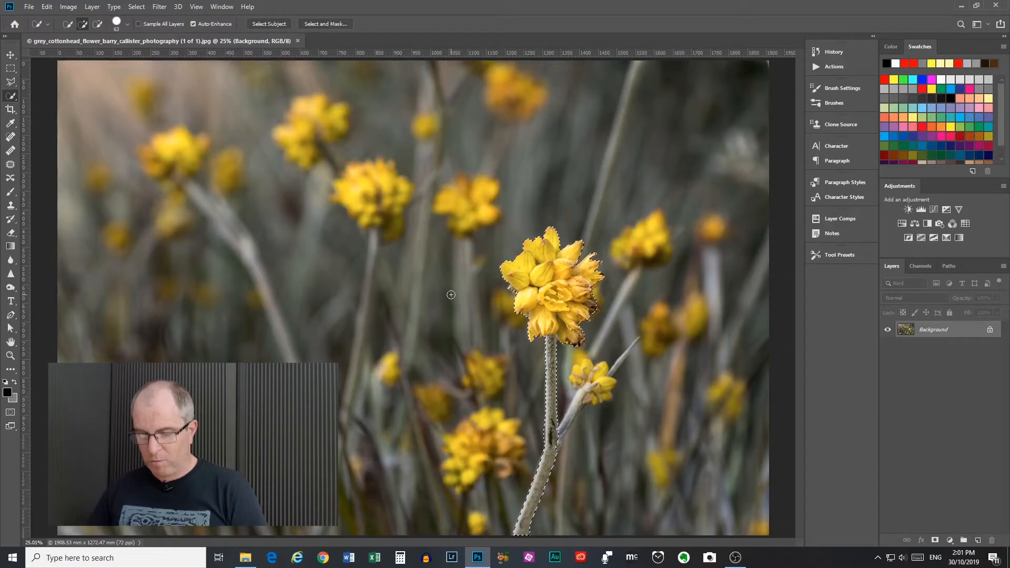
{"action": "key", "text": "ctrl+d"}
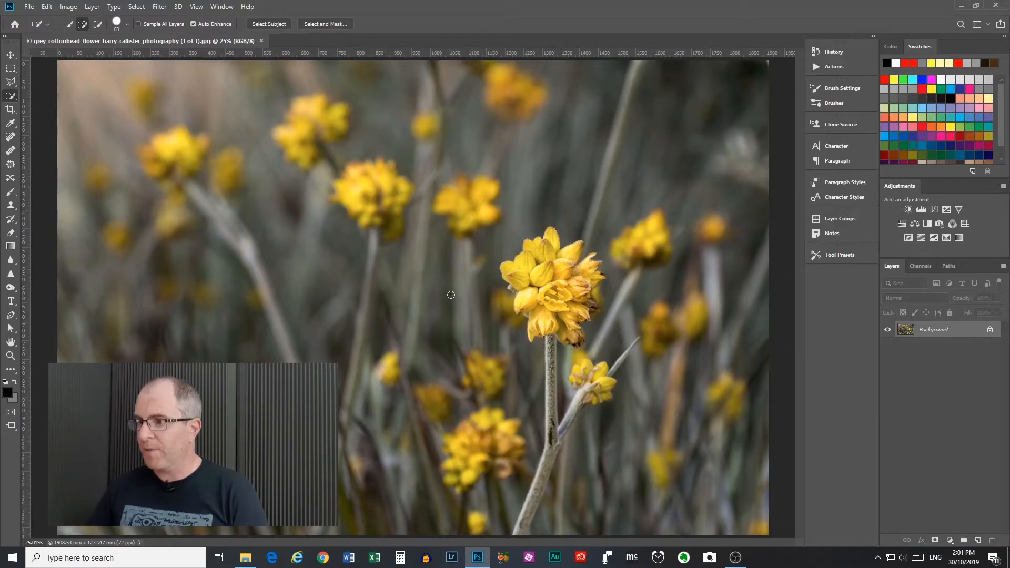
Try an automatic Select Subject selection on the photo, and deselect it after inspecting its outline
{"action": "scroll", "coordinate": [450, 295], "scroll_direction": "down", "scroll_amount": 1}
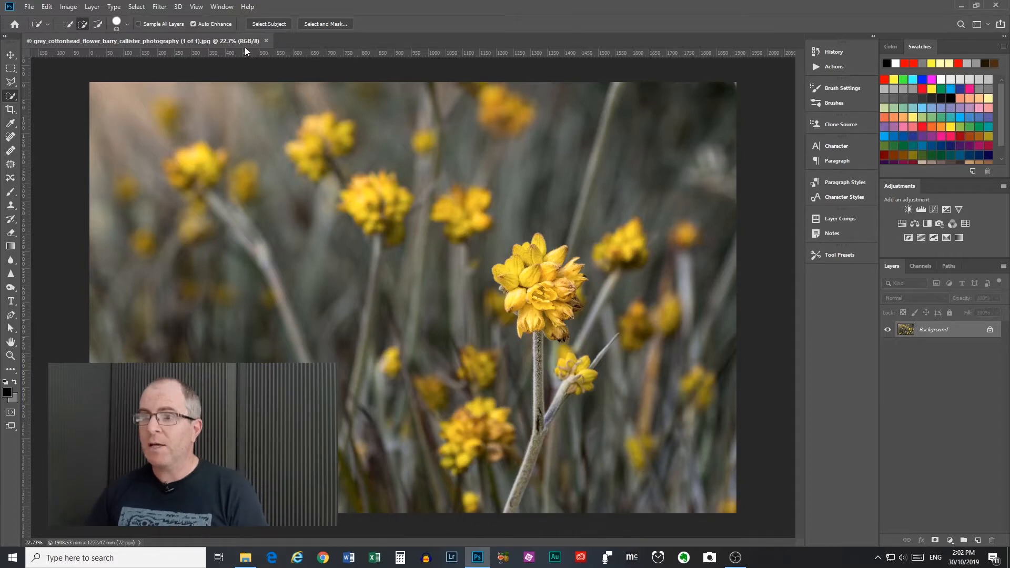
{"action": "left_click", "coordinate": [263, 23]}
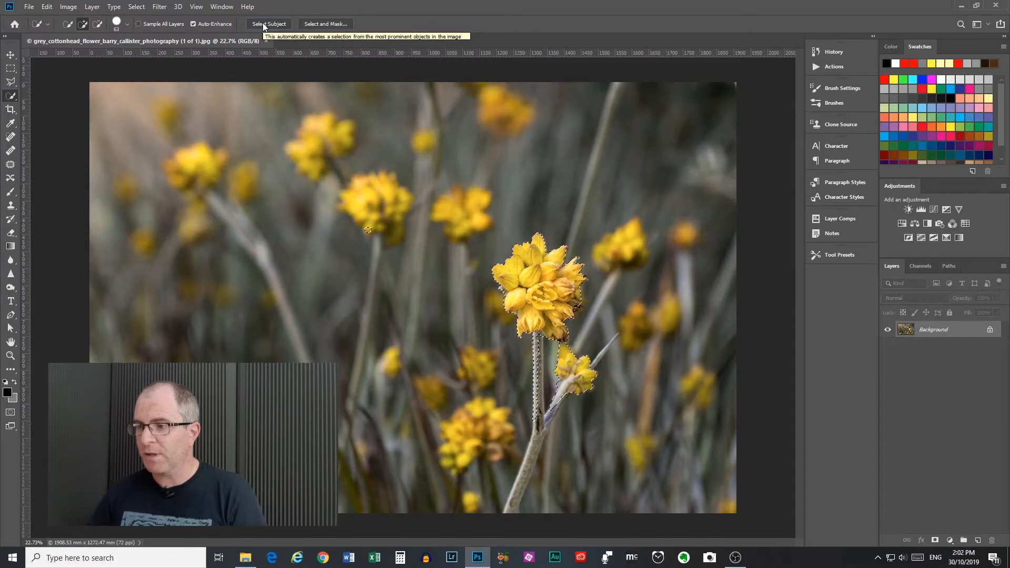
{"action": "scroll", "coordinate": [526, 331], "scroll_direction": "up", "scroll_amount": 1}
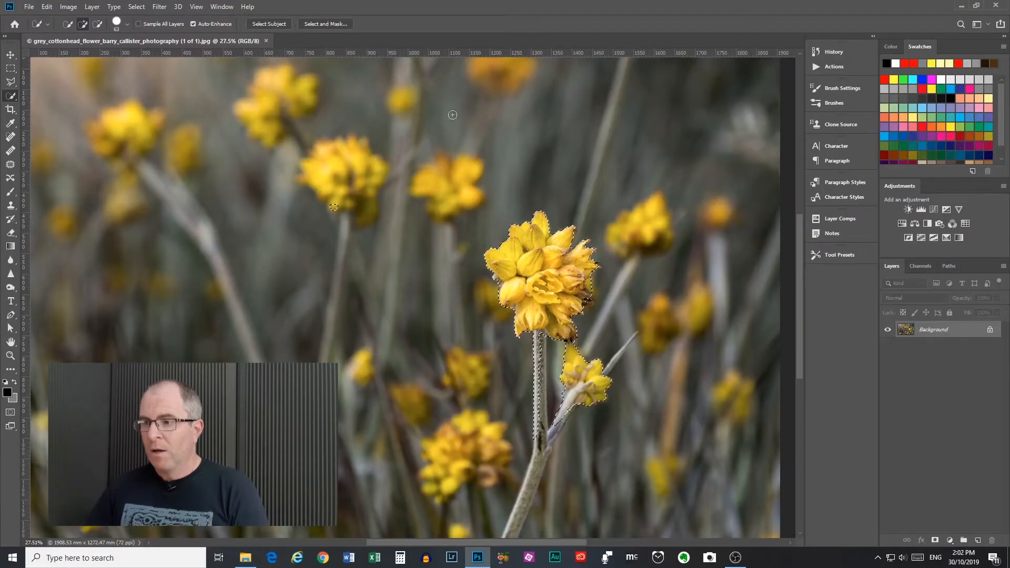
{"action": "key", "text": "ctrl+d"}
{"action": "scroll", "coordinate": [518, 333], "scroll_direction": "down", "scroll_amount": 2}
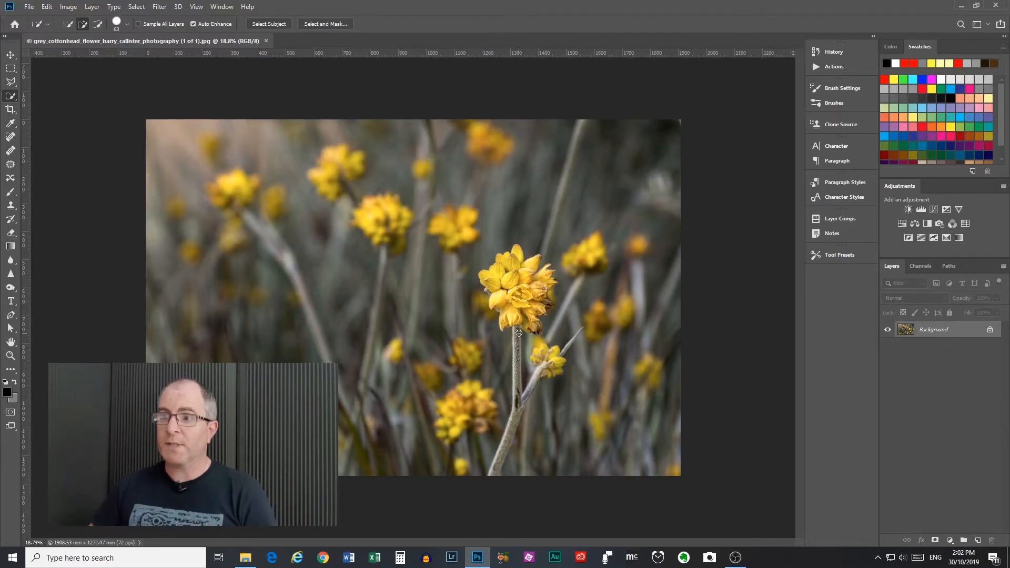
Reopen Select and Mask with nothing selected, and set the view mode to Marching Ants
{"action": "left_click", "coordinate": [325, 24]}
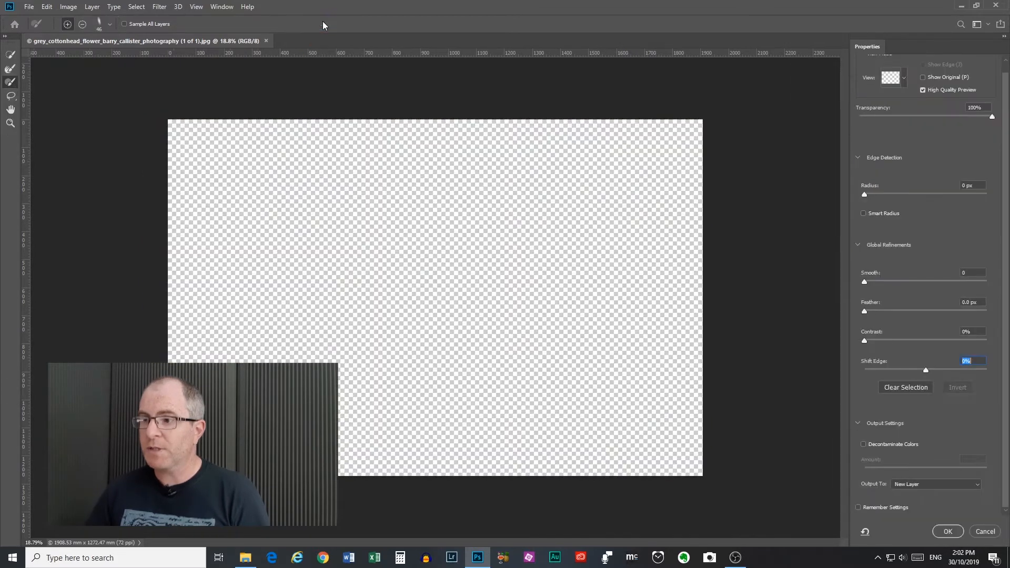
{"action": "left_click", "coordinate": [892, 78]}
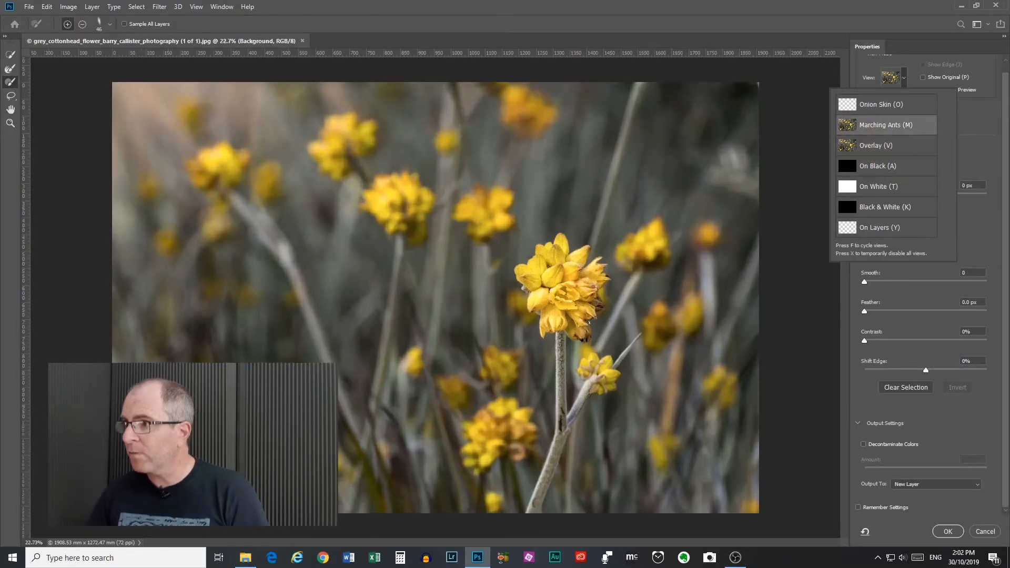
{"action": "left_click", "coordinate": [970, 158]}
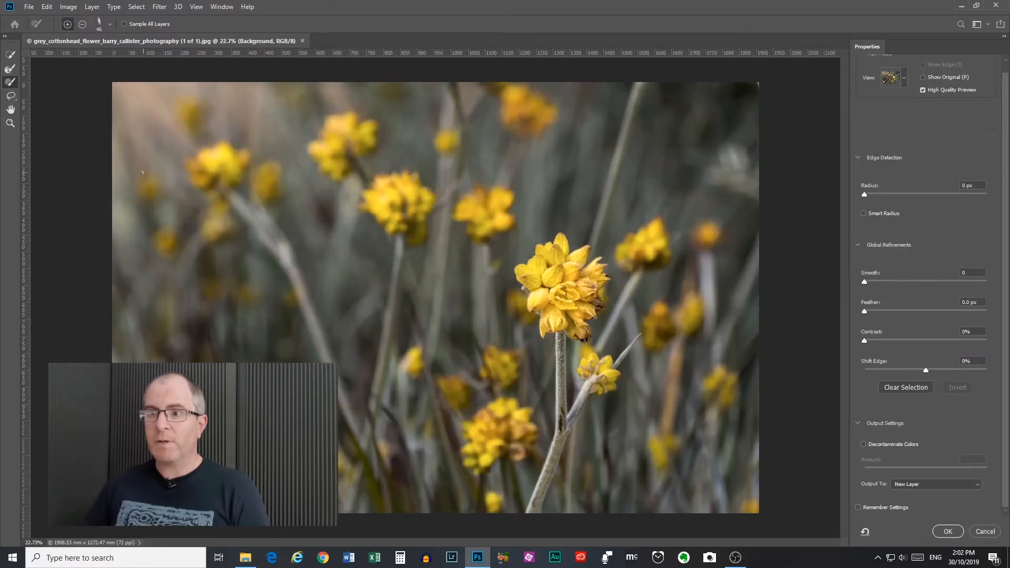
Try Select Subject with the Quick Selection tool inside Select and Mask, and deselect the result
{"action": "left_click", "coordinate": [11, 55]}
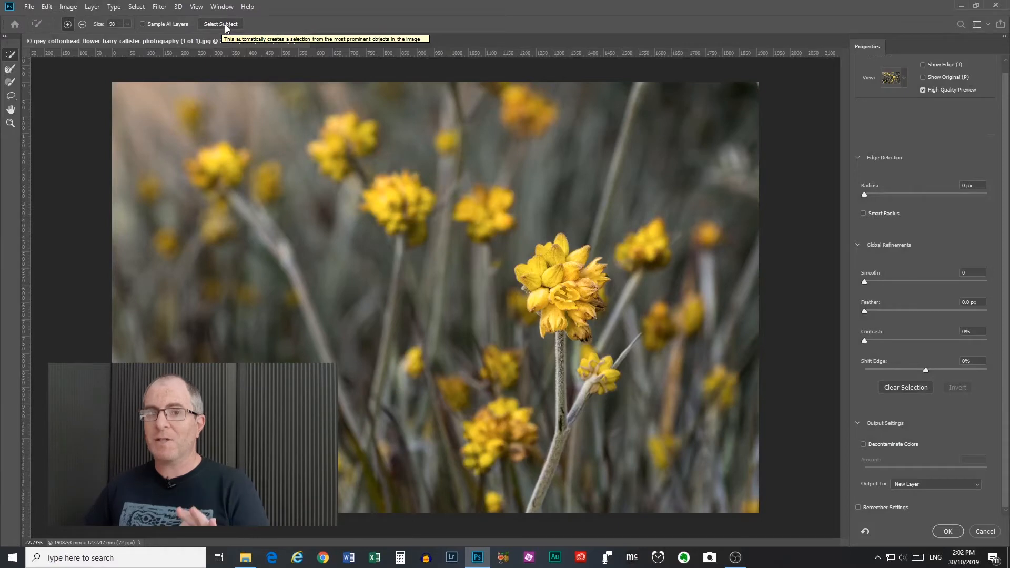
{"action": "left_click", "coordinate": [225, 25]}
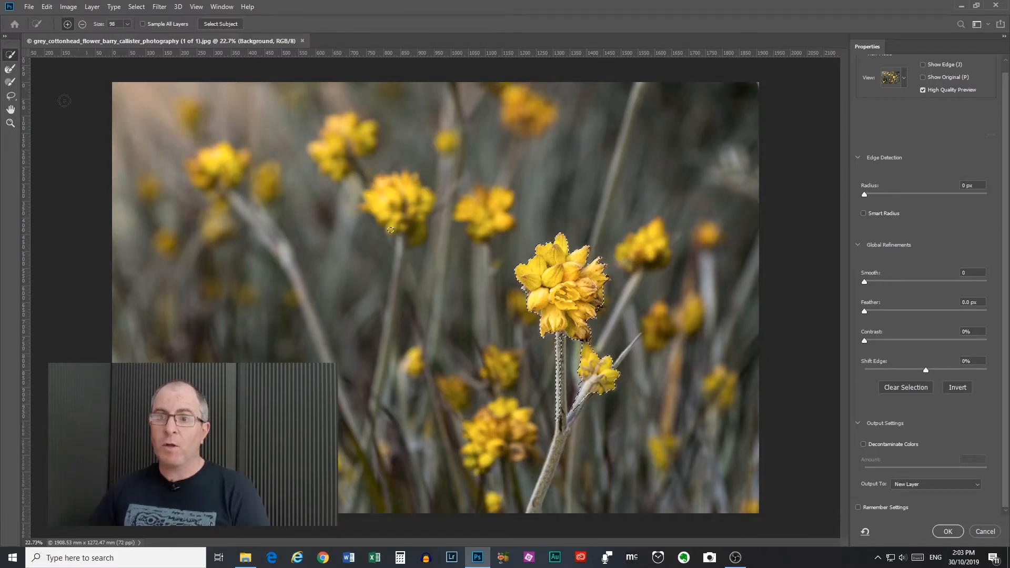
{"action": "key", "text": "ctrl+d"}
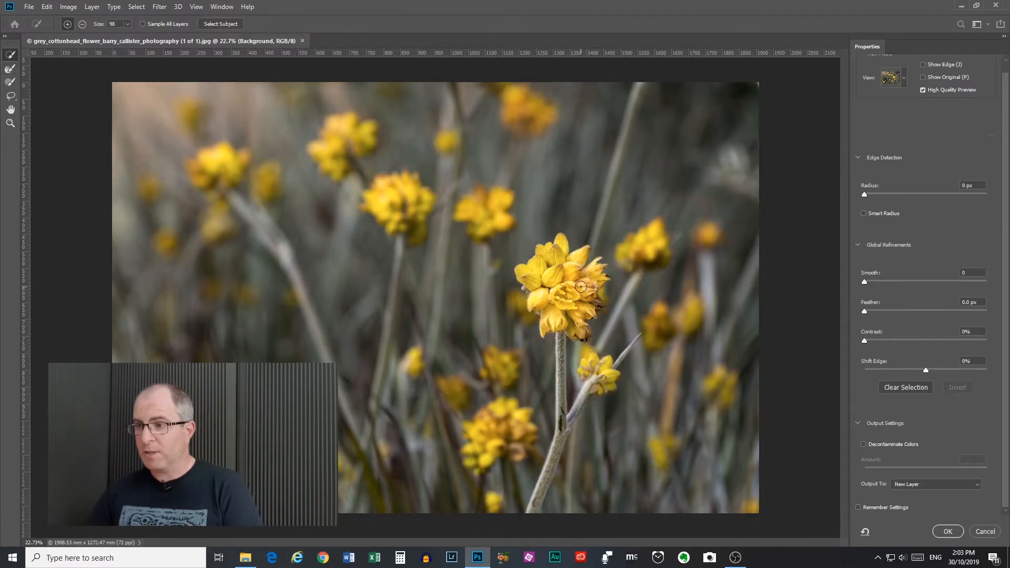
Quick-select the upper petals of the main flower, and set the view mode to Overlay
{"action": "scroll", "coordinate": [577, 318], "scroll_direction": "up", "scroll_amount": 5}
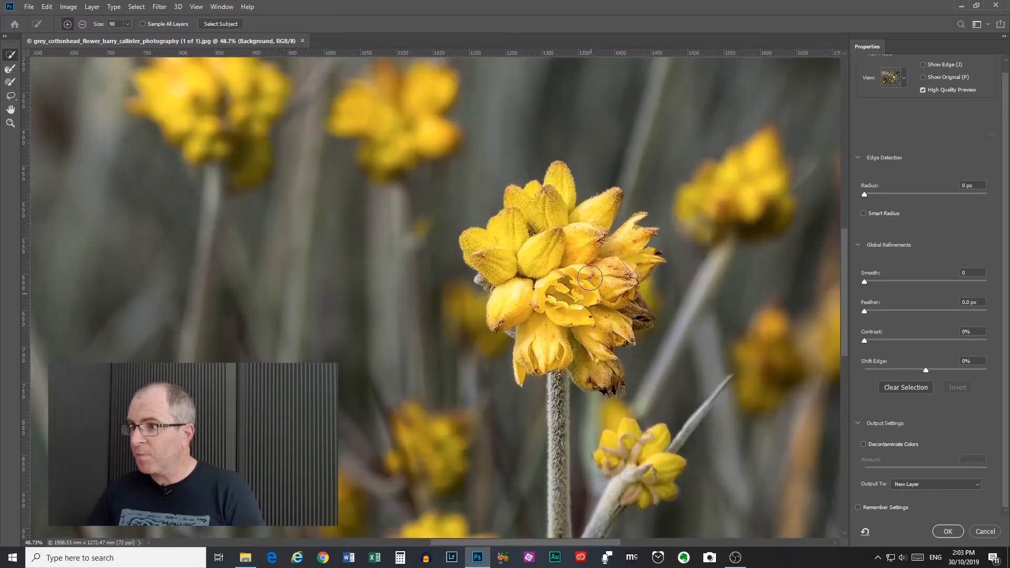
{"action": "mouse_move", "coordinate": [559, 186]}
{"action": "left_mouse_down"}
{"action": "mouse_move", "coordinate": [530, 206]}
{"action": "mouse_move", "coordinate": [517, 227]}
{"action": "mouse_move", "coordinate": [524, 262]}
{"action": "left_mouse_up"}
{"action": "left_click_drag", "start_coordinate": [571, 231], "coordinate": [609, 210]}
{"action": "left_click", "coordinate": [903, 77]}
{"action": "left_click", "coordinate": [876, 145]}
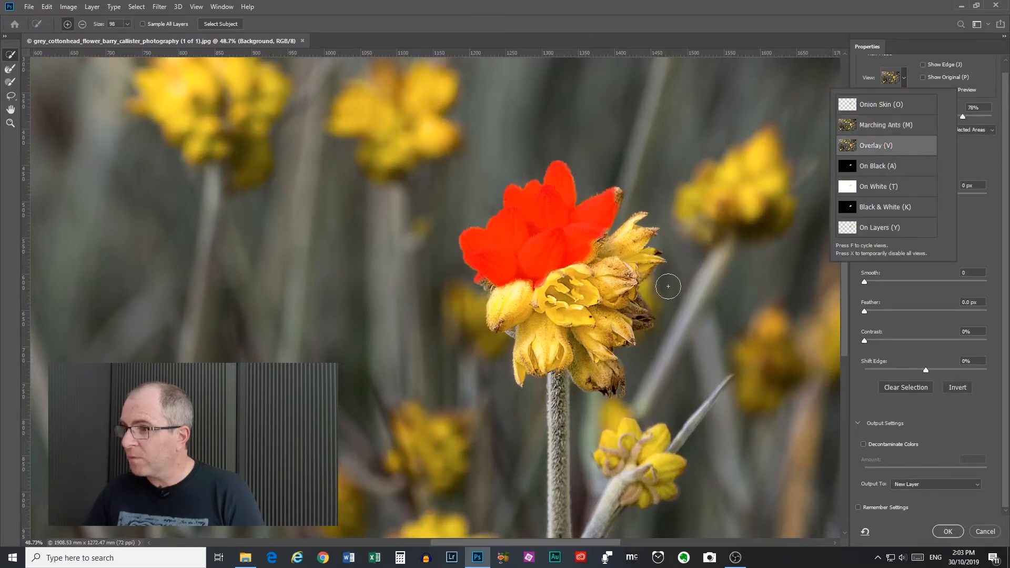
Add the remaining central, lower and side petals of the main flower head to the selection
{"action": "left_click", "coordinate": [599, 253]}
{"action": "mouse_move", "coordinate": [610, 254]}
{"action": "left_mouse_down"}
{"action": "mouse_move", "coordinate": [637, 247]}
{"action": "mouse_move", "coordinate": [615, 284]}
{"action": "mouse_move", "coordinate": [625, 317]}
{"action": "mouse_move", "coordinate": [562, 315]}
{"action": "mouse_move", "coordinate": [595, 363]}
{"action": "mouse_move", "coordinate": [548, 343]}
{"action": "left_mouse_up"}
{"action": "left_click_drag", "start_coordinate": [513, 309], "coordinate": [493, 274]}
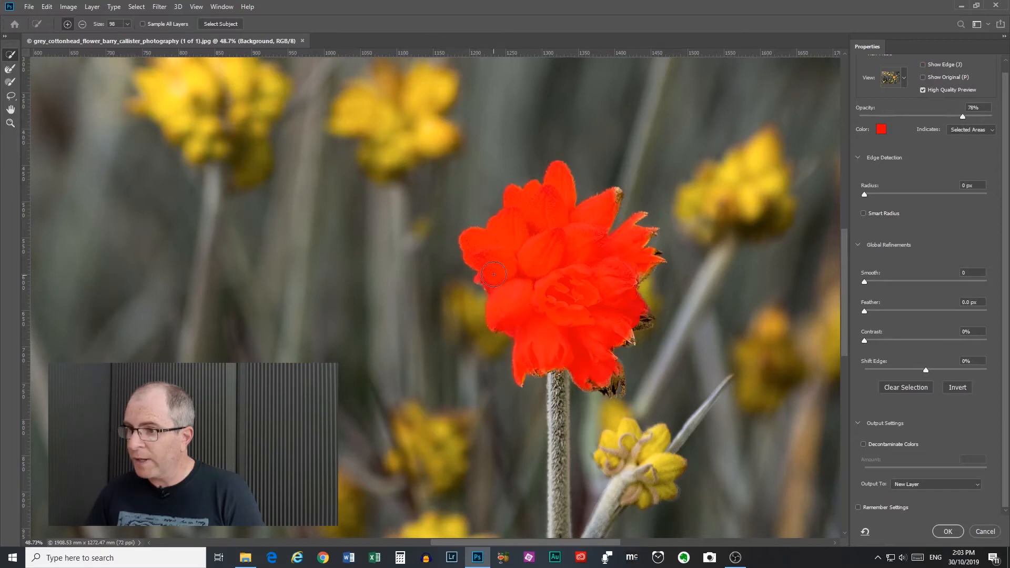
Reduce the selection brush size to 20 and add the missed petal tips and dark edges along the flower head's right side
{"action": "left_click_drag", "start_coordinate": [587, 258], "coordinate": [575, 261]}
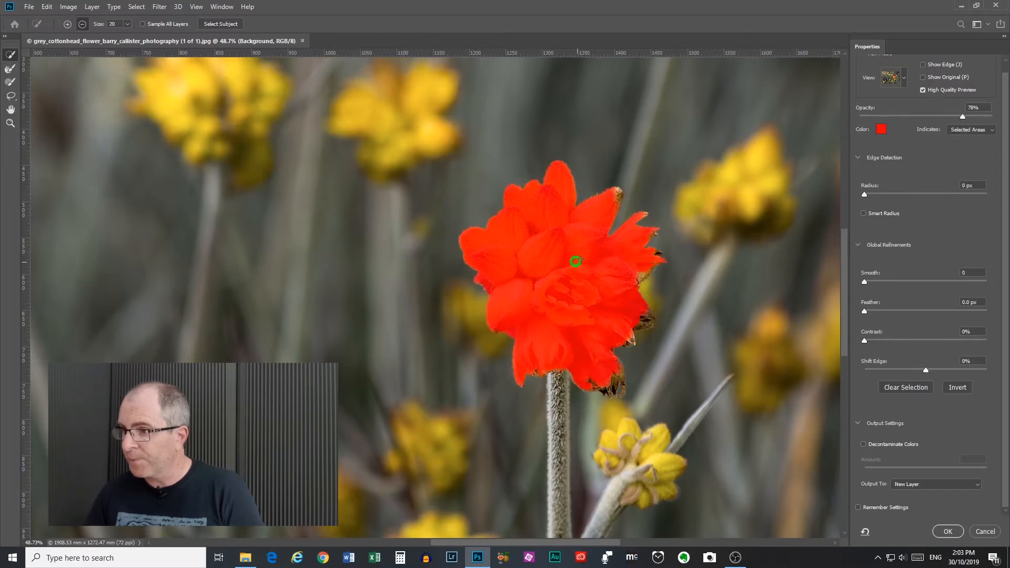
{"action": "left_click_drag", "start_coordinate": [618, 193], "coordinate": [615, 201]}
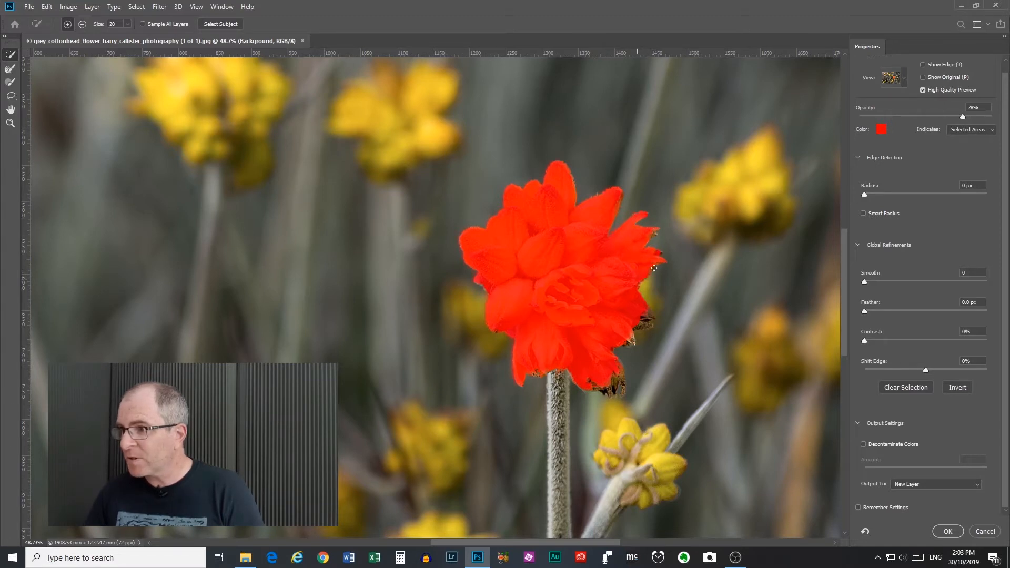
{"action": "mouse_move", "coordinate": [644, 314]}
{"action": "left_mouse_down"}
{"action": "mouse_move", "coordinate": [624, 343]}
{"action": "mouse_move", "coordinate": [641, 351]}
{"action": "mouse_move", "coordinate": [639, 367]}
{"action": "mouse_move", "coordinate": [619, 384]}
{"action": "left_mouse_up"}
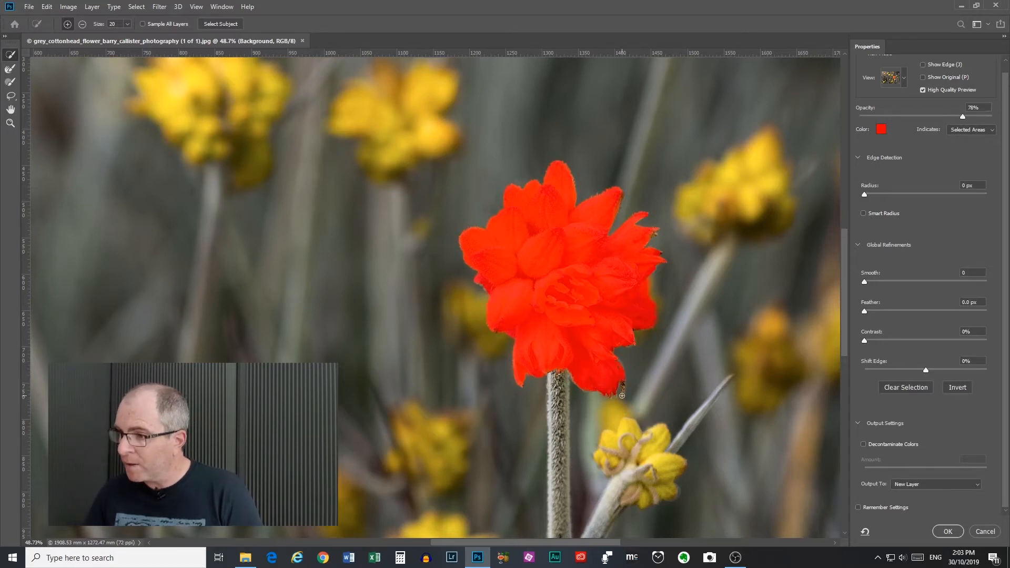
{"action": "left_click_drag", "start_coordinate": [622, 395], "coordinate": [625, 387]}
Subtract the background that spilled into the selection beside the flower head's lower right edge
{"action": "key", "text": "alt"}
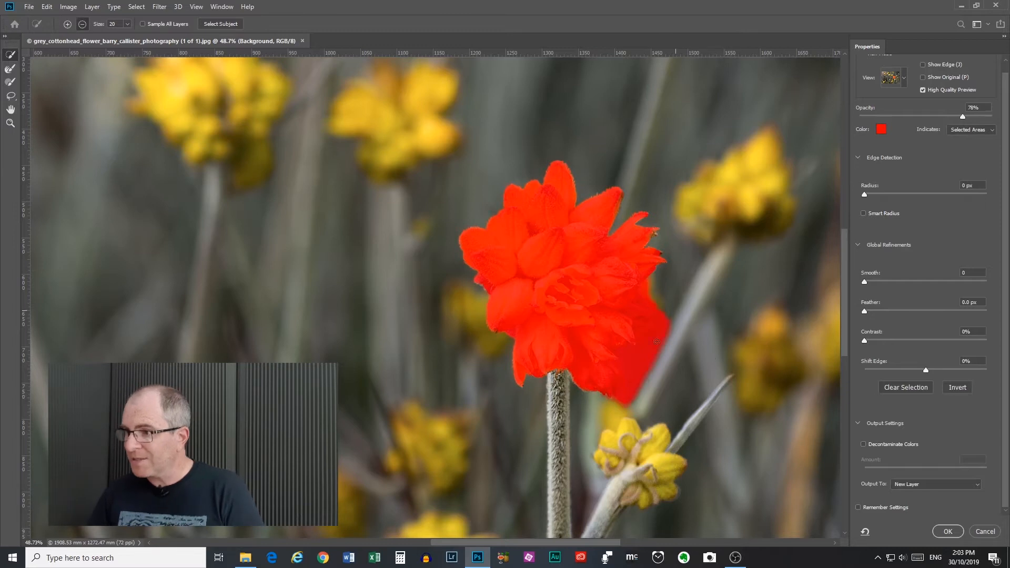
{"action": "left_click", "coordinate": [647, 290]}
{"action": "mouse_move", "coordinate": [653, 354]}
{"action": "left_mouse_down"}
{"action": "mouse_move", "coordinate": [640, 372]}
{"action": "mouse_move", "coordinate": [660, 367]}
{"action": "mouse_move", "coordinate": [670, 331]}
{"action": "mouse_move", "coordinate": [625, 398]}
{"action": "left_mouse_up"}
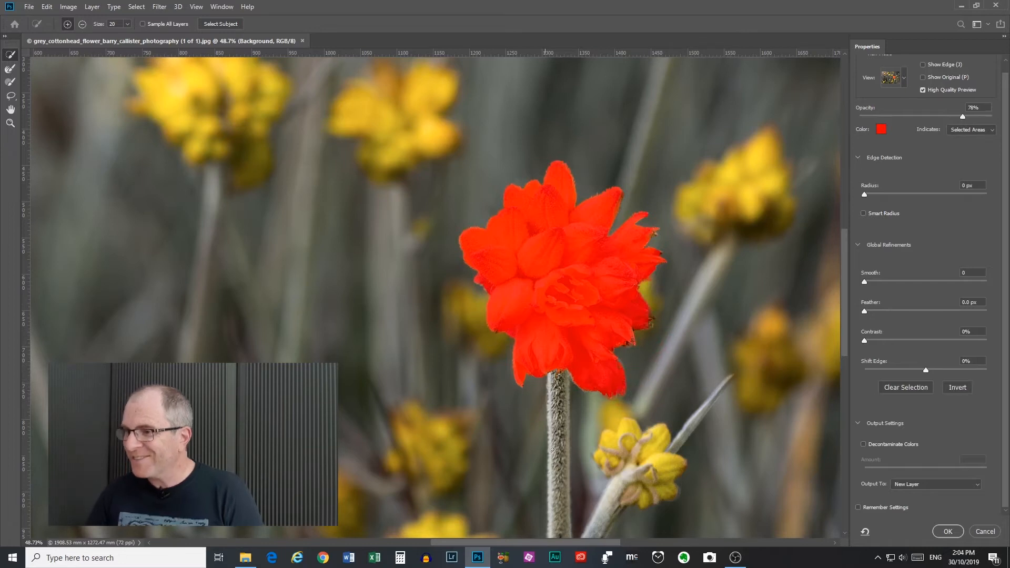
Add the main stem to the selection from the flower head down to the photo's bottom edge, enlarging the brush to size 41
{"action": "scroll", "coordinate": [841, 292], "scroll_direction": "down", "scroll_amount": 3}
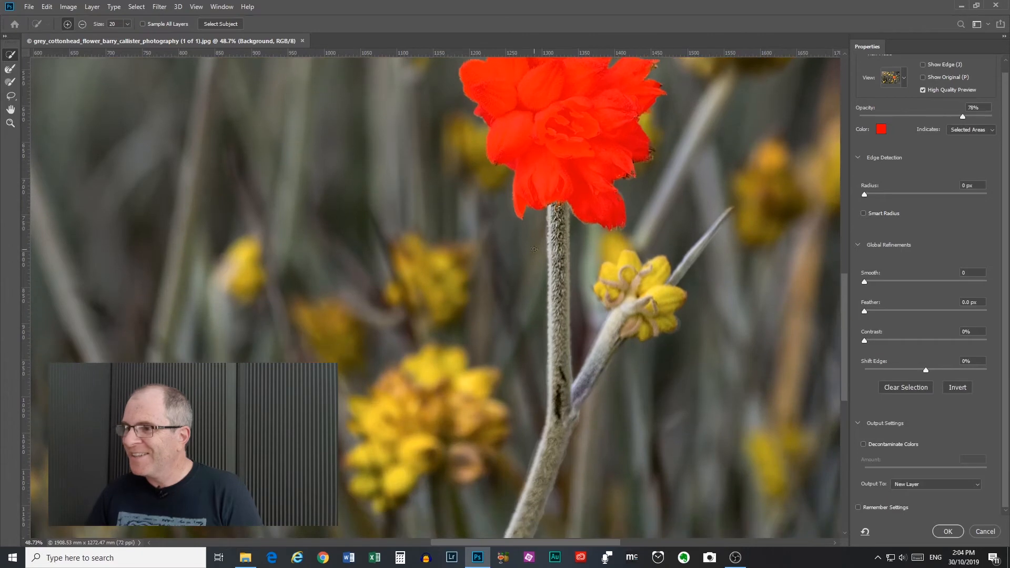
{"action": "mouse_move", "coordinate": [551, 206]}
{"action": "left_mouse_down"}
{"action": "mouse_move", "coordinate": [559, 410]}
{"action": "mouse_move", "coordinate": [527, 497]}
{"action": "left_mouse_up"}
{"action": "left_click_drag", "start_coordinate": [842, 331], "coordinate": [837, 379]}
{"action": "left_click_drag", "start_coordinate": [536, 313], "coordinate": [497, 406]}
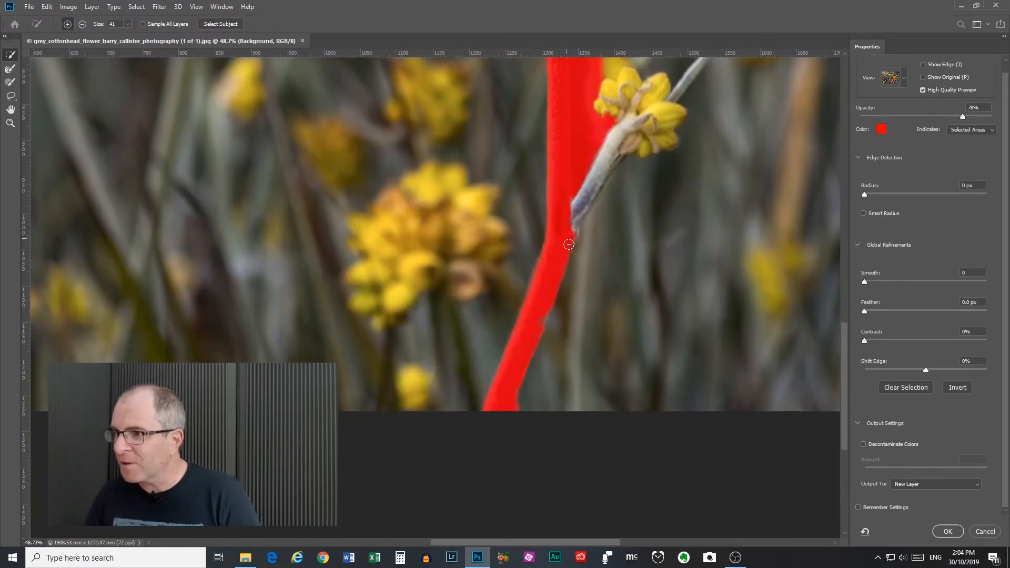
Subtract the spilled background between the upper main stem and the small side flower from the selection
{"action": "mouse_move", "coordinate": [579, 171]}
{"action": "left_mouse_down"}
{"action": "mouse_move", "coordinate": [585, 133]}
{"action": "mouse_move", "coordinate": [609, 119]}
{"action": "mouse_move", "coordinate": [644, 299]}
{"action": "mouse_move", "coordinate": [644, 355]}
{"action": "left_mouse_up"}
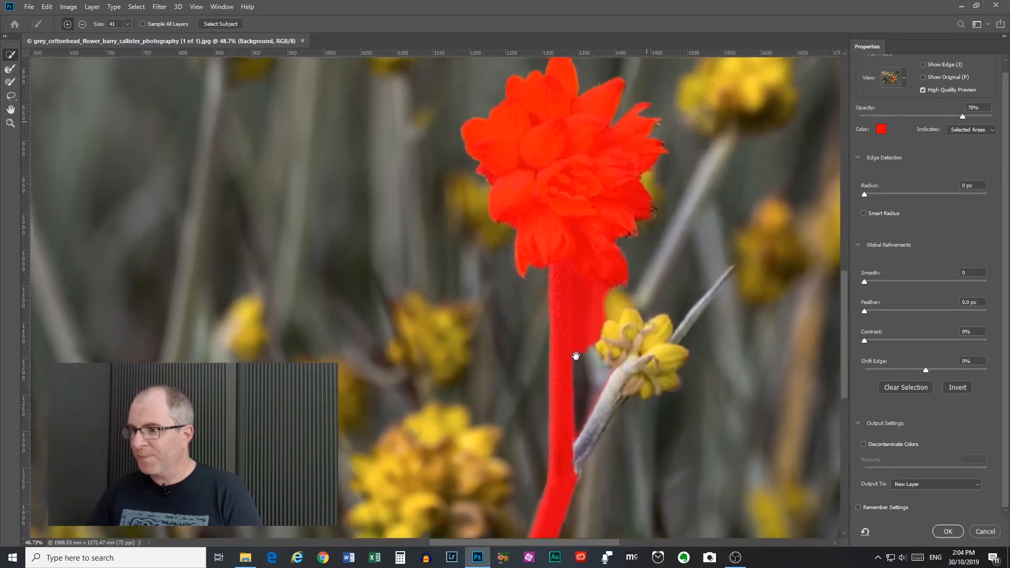
{"action": "left_click", "coordinate": [583, 309], "text": "alt"}
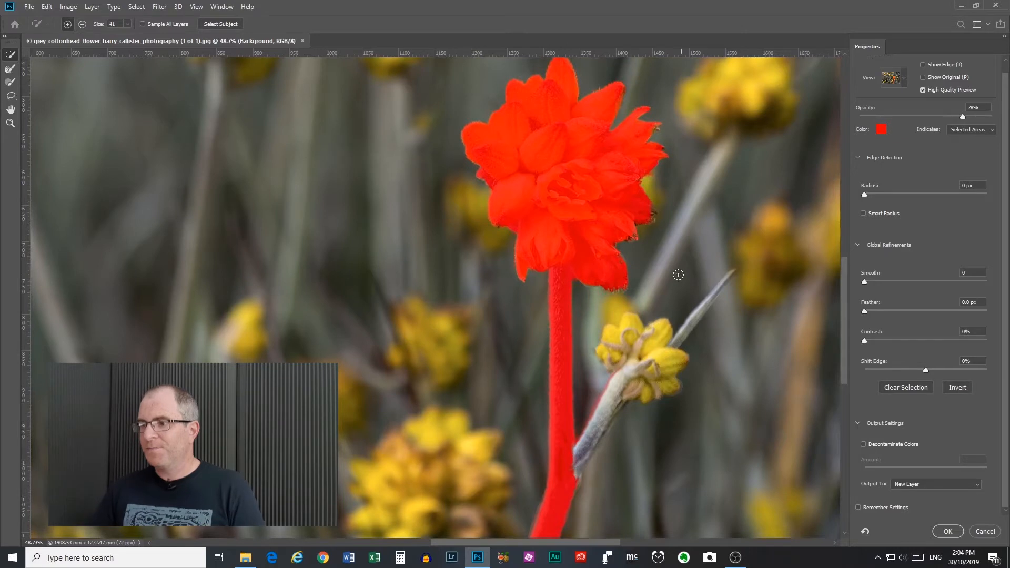